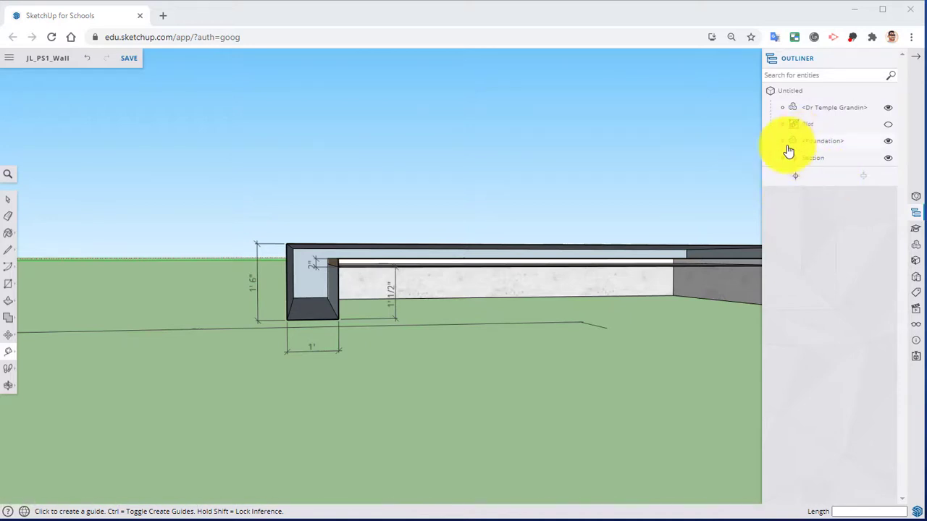
Measure the thickness of the foundation slab's cut edge beside the footing with the Tape Measure.
middle_click_drag(488, 312, 460, 318)
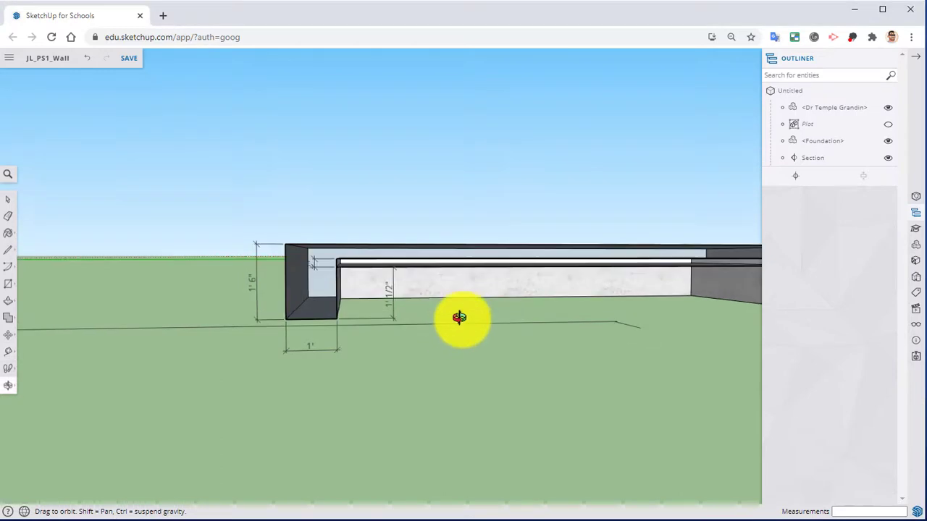
middle_click_drag(352, 325, 373, 244)
scroll(365, 304, "up", 5)
scroll(371, 286, "down", 5)
scroll(375, 242, "up", 3)
left_click(380, 249)
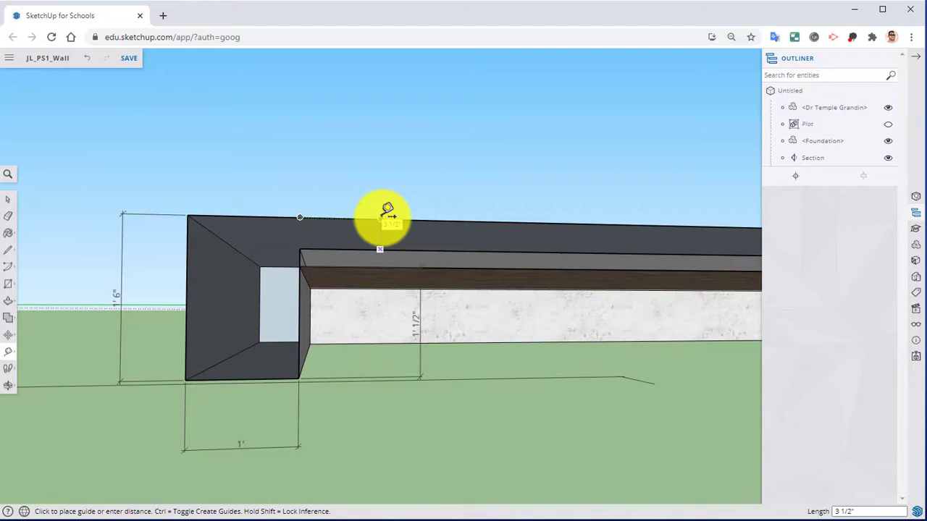
key("Escape")
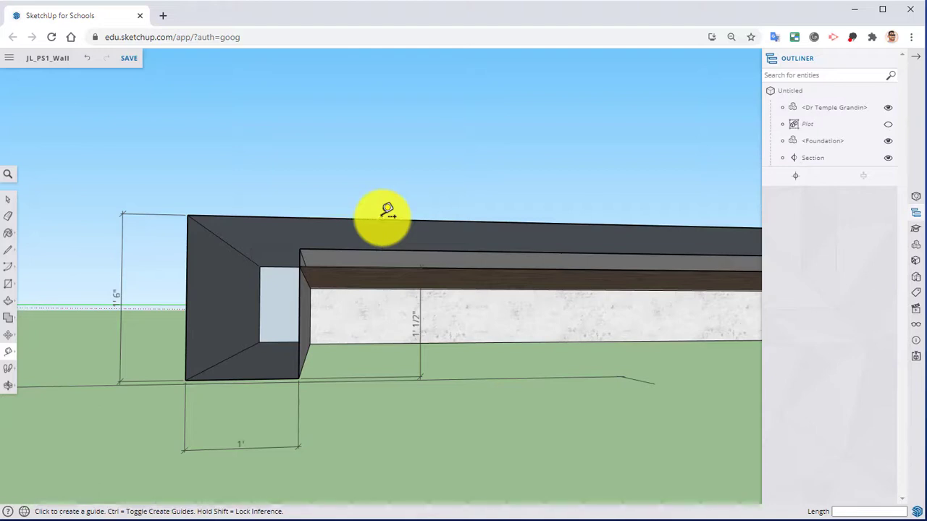
left_click(361, 249)
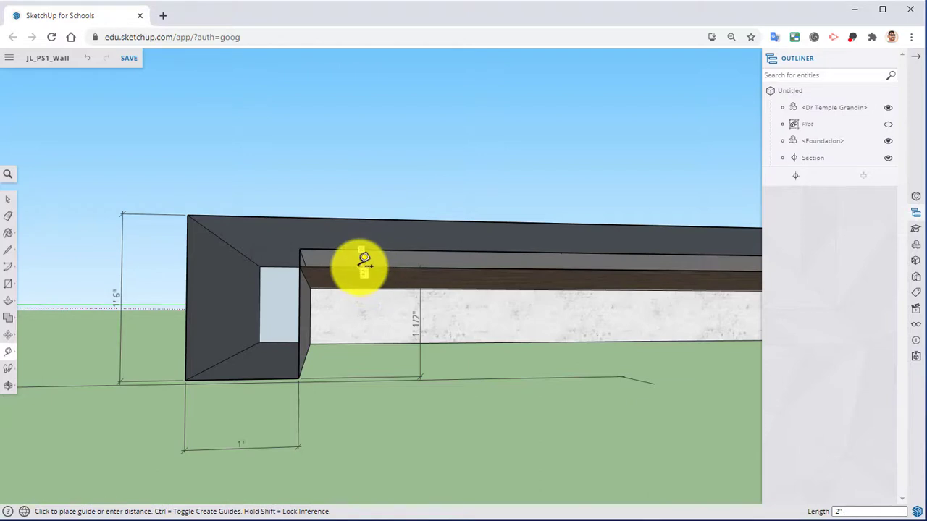
Examine the foundation's section cut at the footing corner and slab edge from below, from above and as a whole.
middle_click_drag(434, 369, 397, 296)
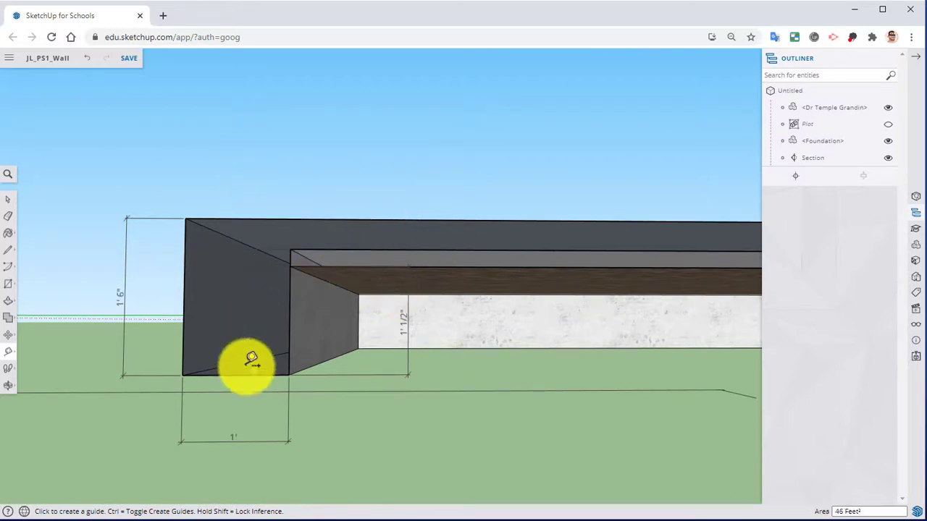
middle_click_drag(250, 327, 328, 368)
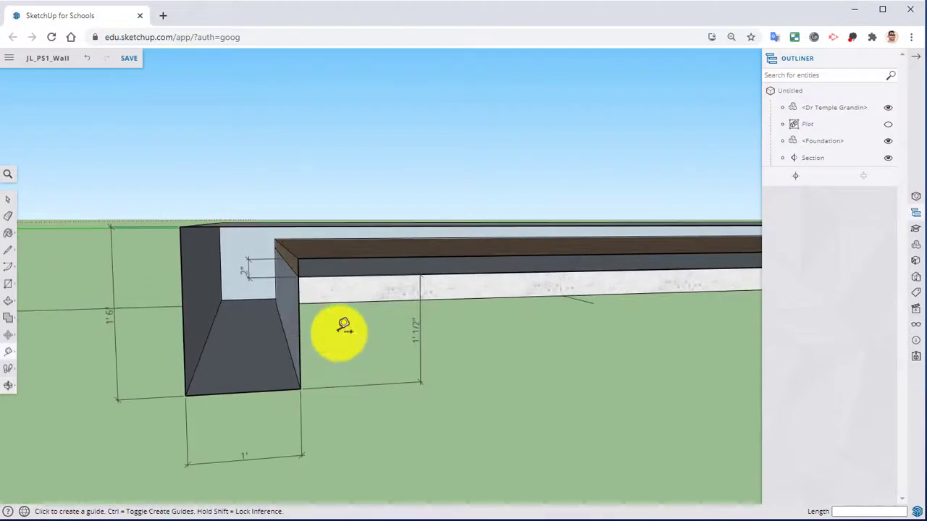
middle_click_drag(395, 265, 348, 288)
left_click(8, 300)
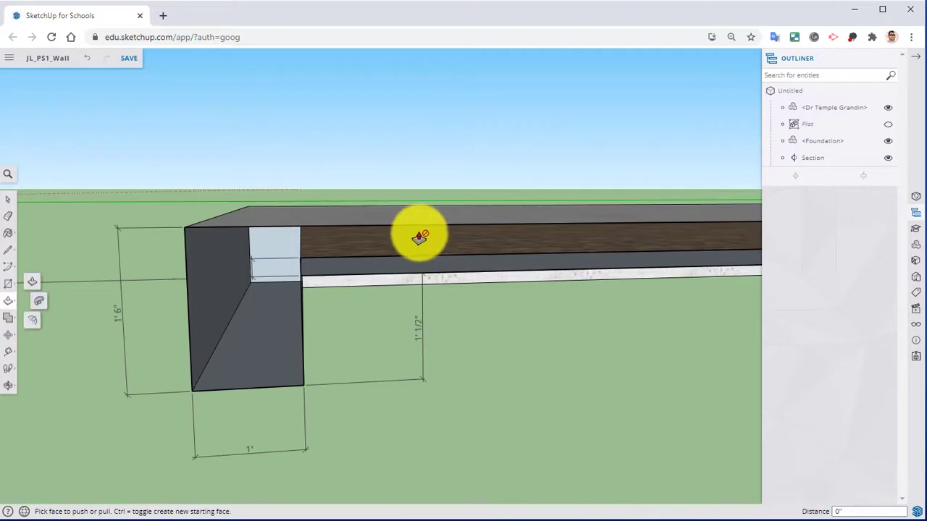
middle_click_drag(420, 275, 410, 252)
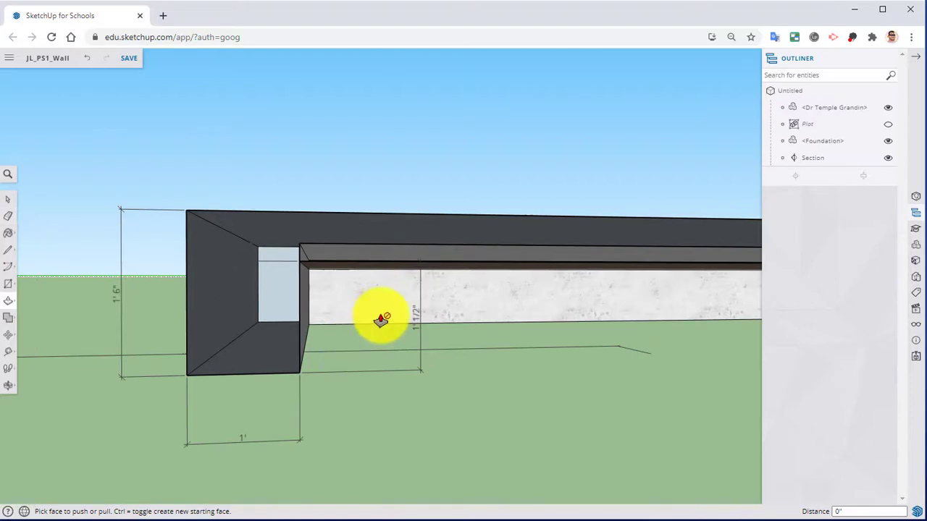
middle_click_drag(378, 316, 386, 331)
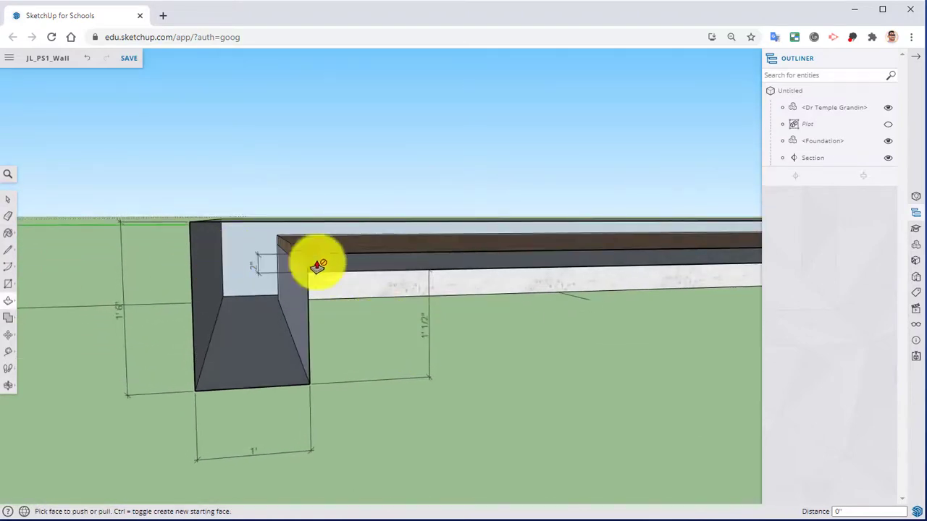
middle_click_drag(412, 282, 372, 254)
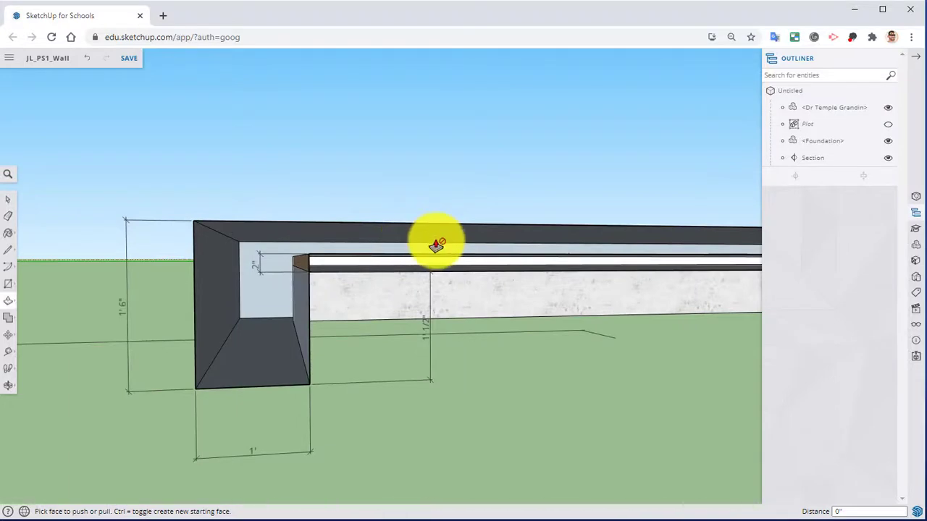
scroll(434, 239, "down", 5)
middle_click_drag(408, 238, 430, 296)
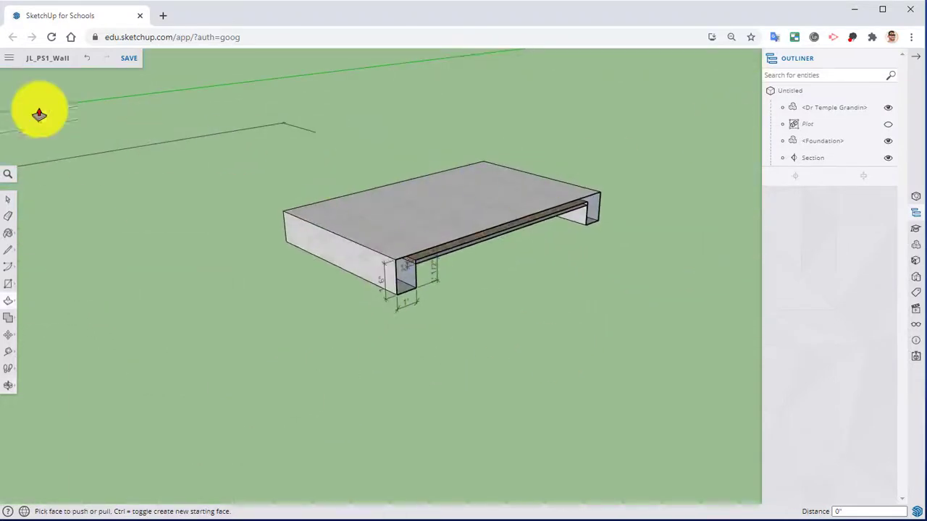
Erase the height, width and slab thickness dimensions around the foundation's footing.
left_click(8, 216)
scroll(391, 294, "up", 5)
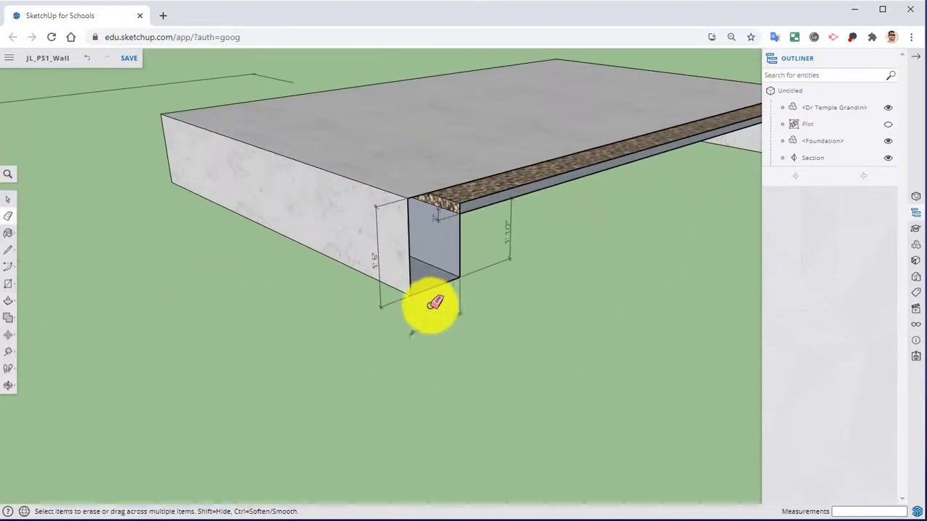
middle_click_drag(435, 304, 325, 253)
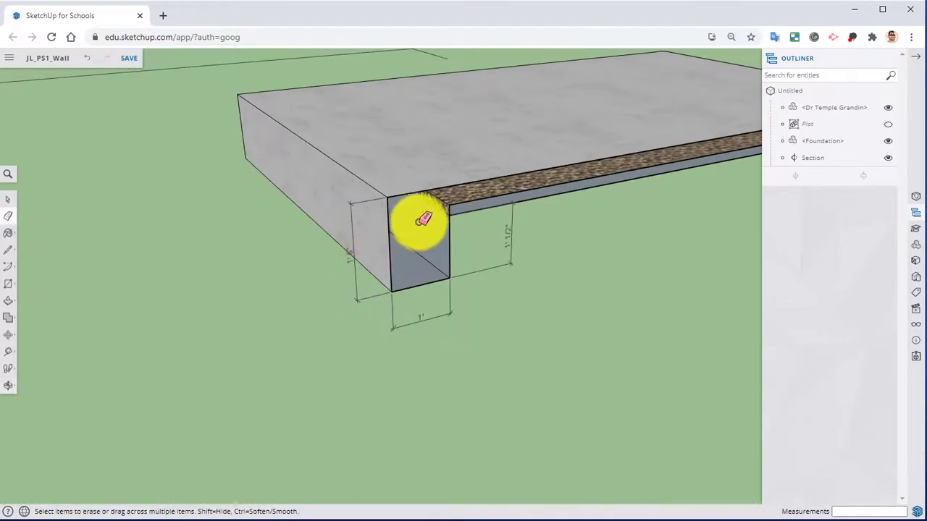
left_click(353, 208)
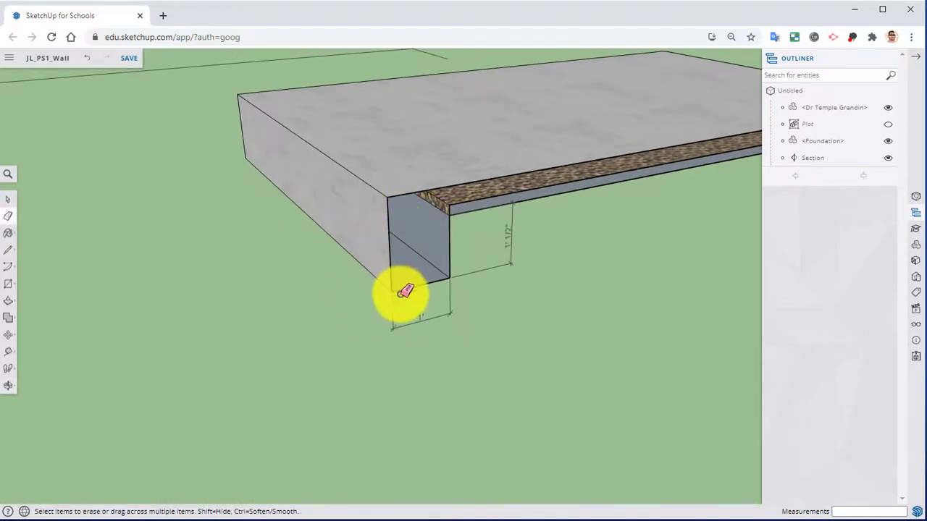
left_click(399, 321)
left_click(511, 265)
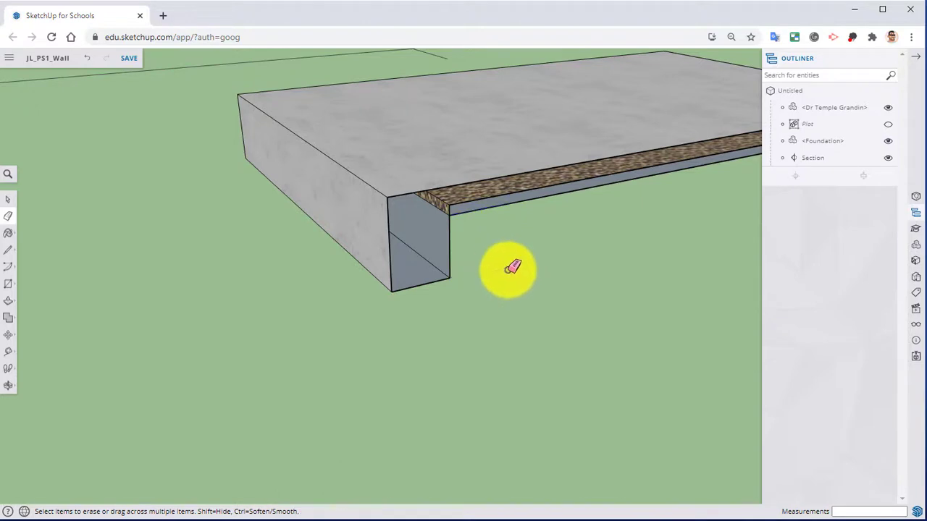
Turn off the display of section cuts so the whole foundation is shown.
scroll(523, 270, "down", 2)
middle_click_drag(523, 270, 430, 262)
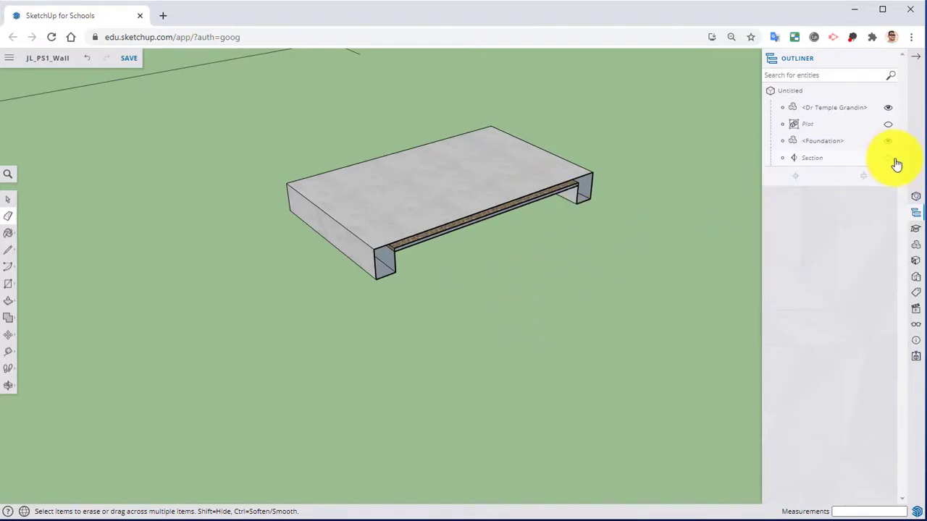
left_click(916, 326)
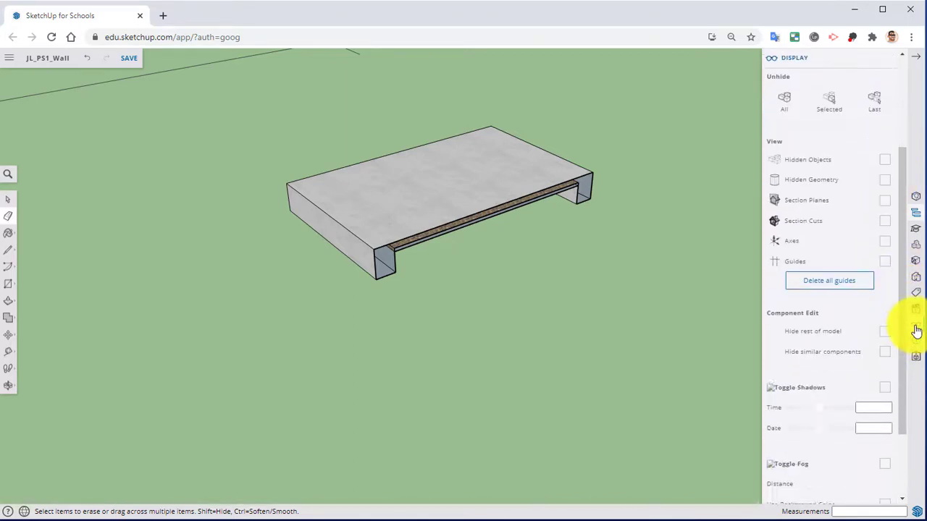
left_click(886, 223)
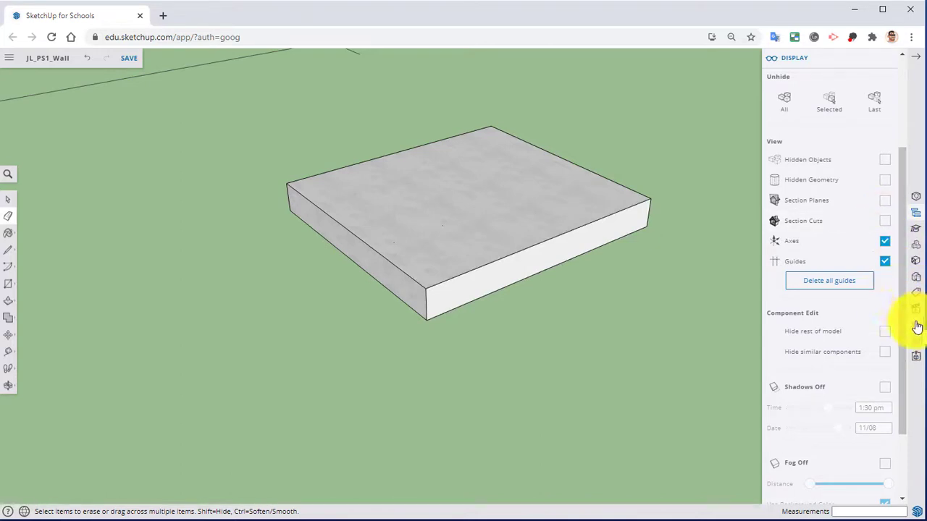
Close the side panel and examine the foundation slab and its surrounding lot dimensions from above.
middle_click_drag(631, 349, 544, 341)
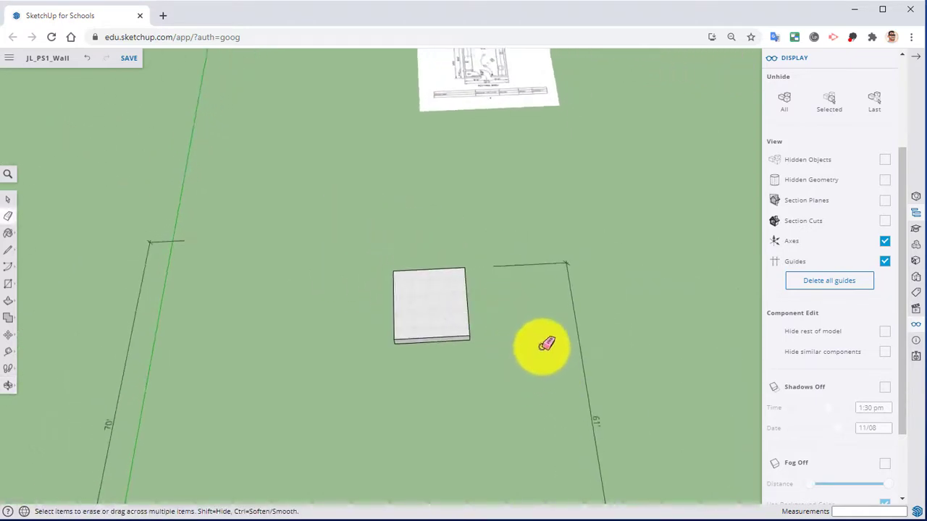
middle_click_drag(552, 394, 758, 265)
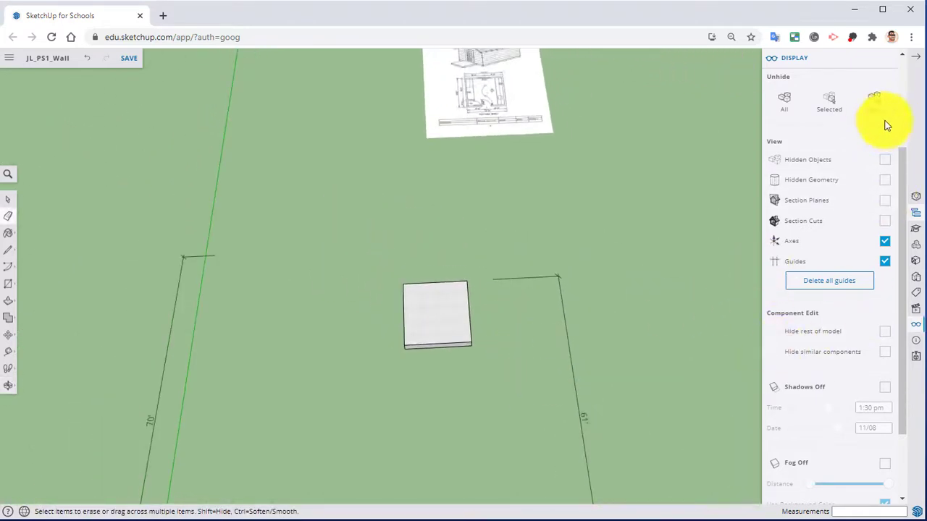
left_click(884, 62)
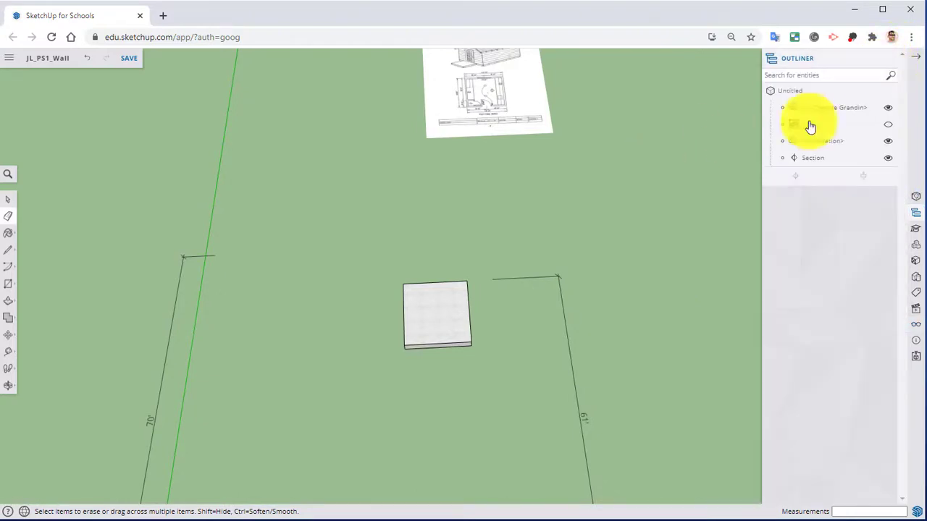
left_click(887, 64)
middle_click_drag(521, 296, 611, 232)
scroll(562, 294, "down", 3)
scroll(565, 283, "up", 5)
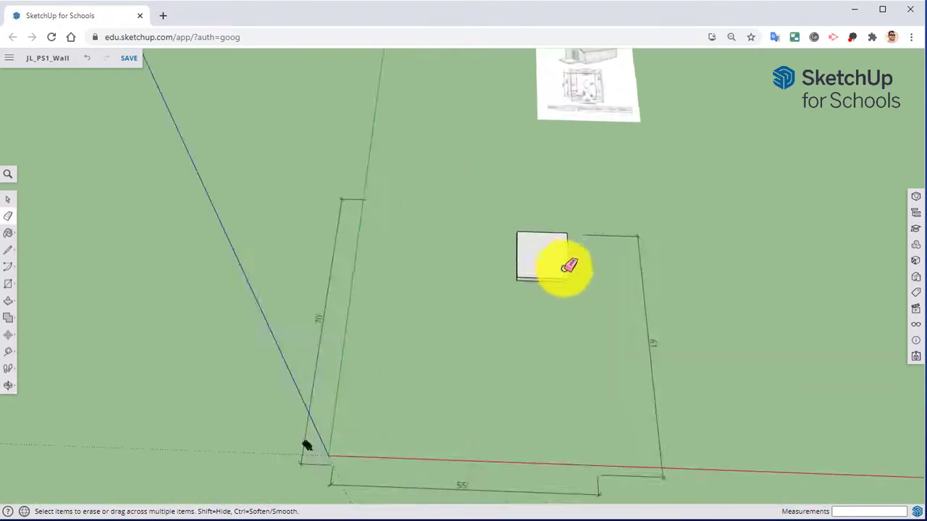
middle_click_drag(546, 270, 552, 335)
scroll(536, 241, "up", 3)
scroll(536, 241, "up", 2)
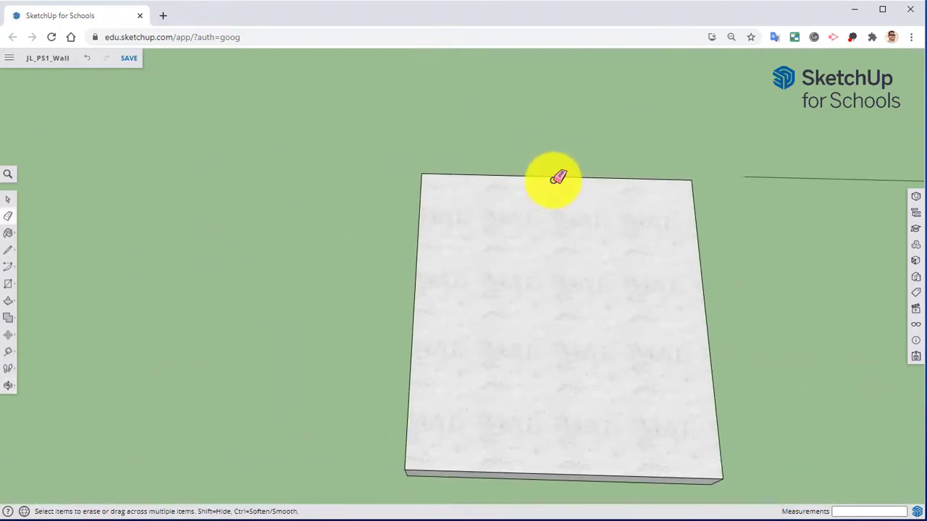
Unhide the Plot group in the Outliner.
scroll(531, 194, "down", 3)
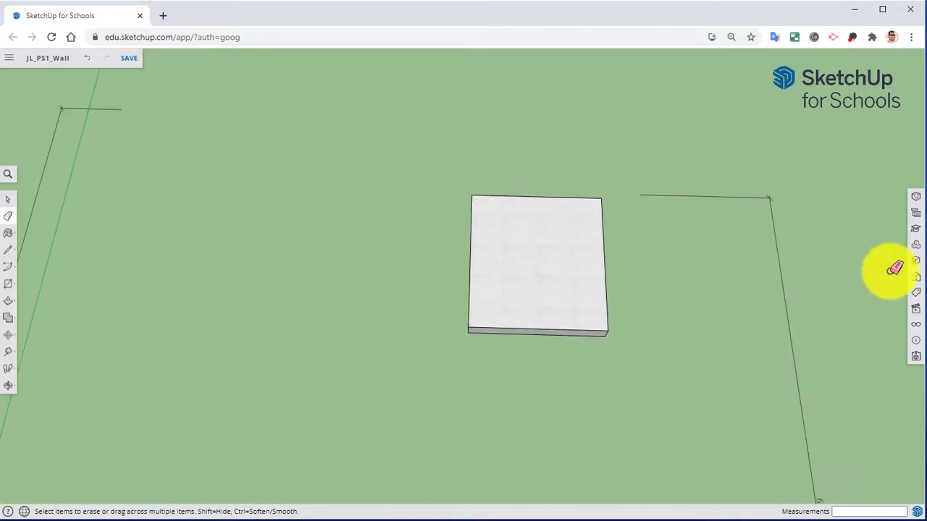
left_click(917, 215)
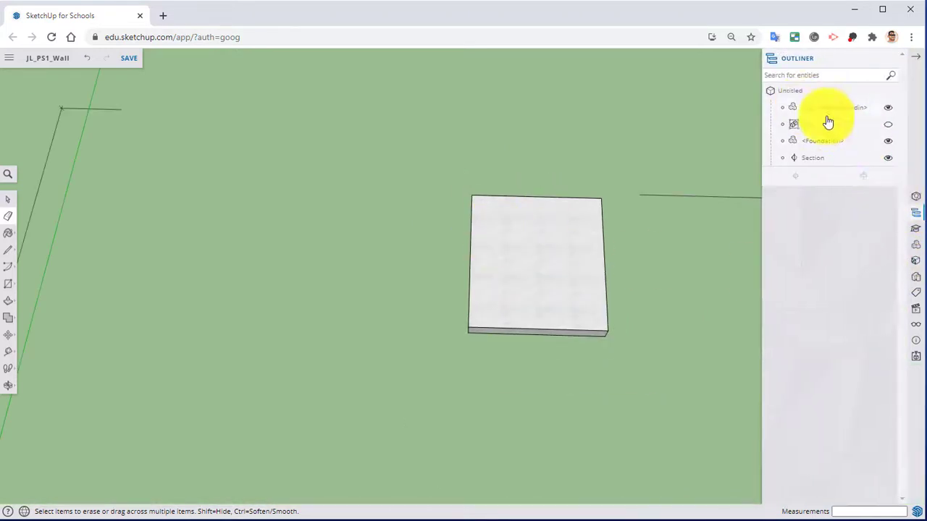
left_click(890, 138)
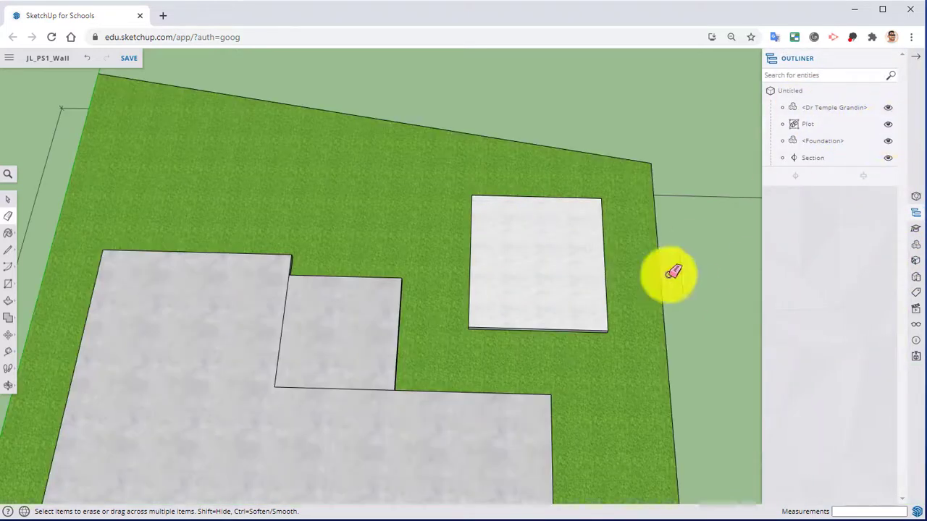
Examine the foundation's place on the plot and the potting shed reference drawing behind it.
scroll(652, 297, "down", 3)
scroll(655, 286, "up", 3)
scroll(655, 273, "up", 3)
middle_click_drag(567, 277, 575, 366, "shift")
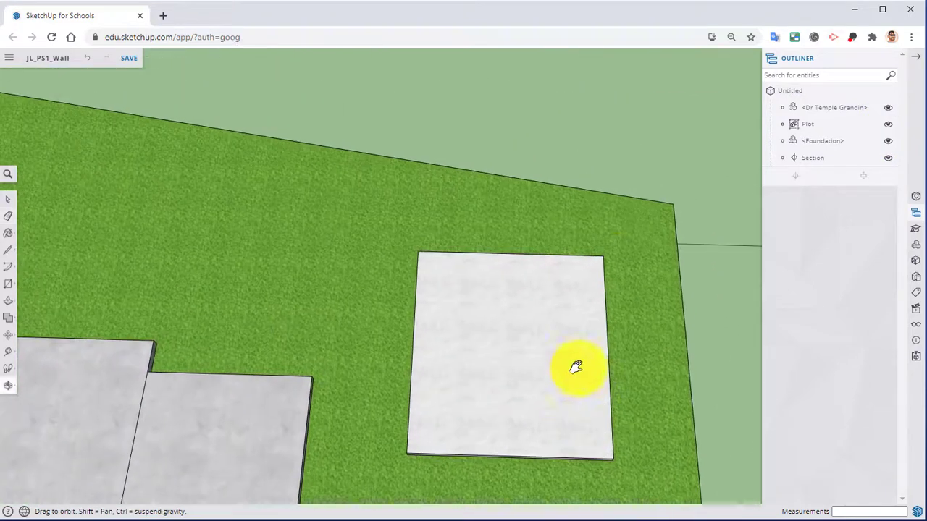
scroll(613, 213, "down", 4)
middle_click_drag(589, 252, 555, 511, "shift")
middle_click_drag(580, 347, 569, 414, "shift")
scroll(538, 234, "up", 4)
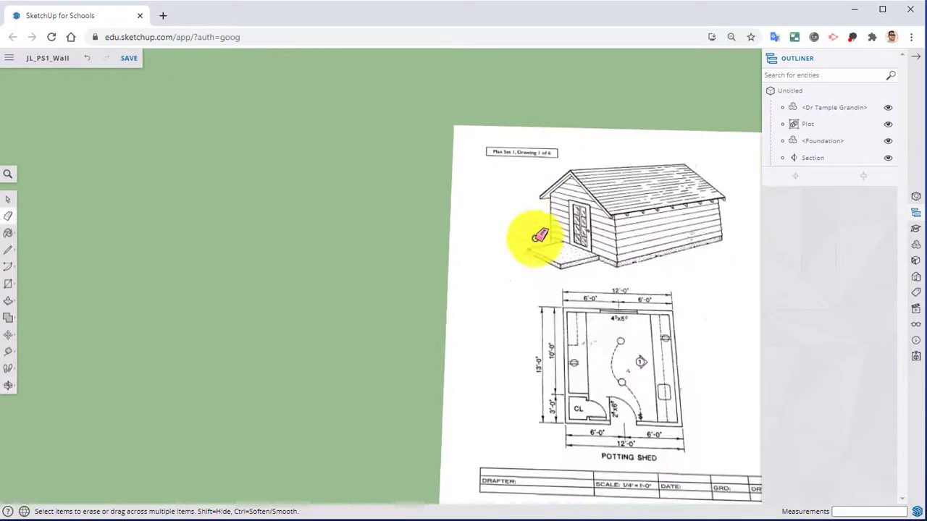
mouse_move(539, 234)
middle_mouse_down()
mouse_move(428, 191)
mouse_move(447, 237)
mouse_move(440, 318)
middle_mouse_up()
scroll(454, 267, "down", 1)
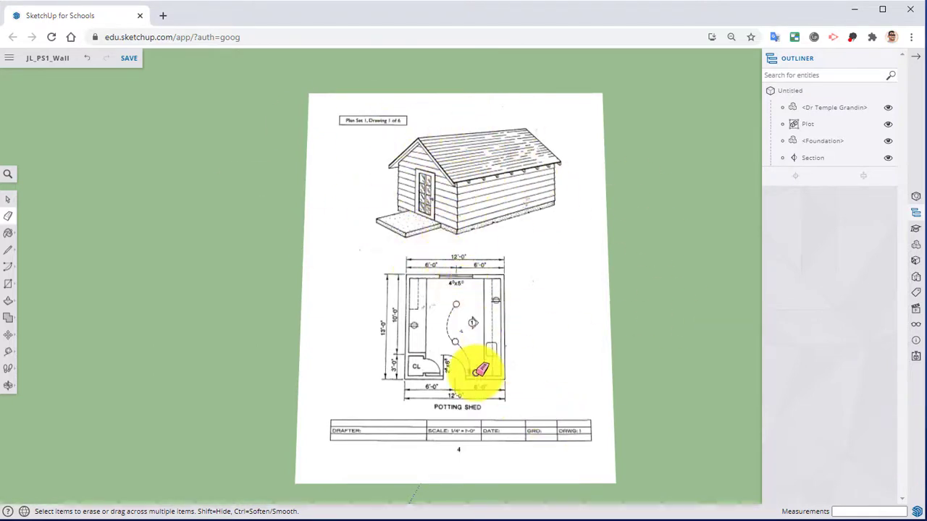
Save the model.
scroll(471, 372, "up", 2)
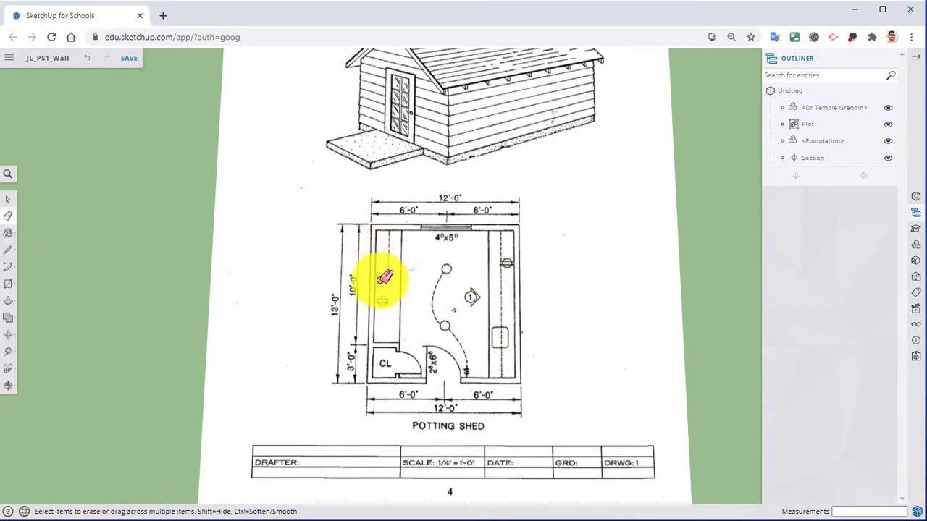
mouse_move(400, 248)
left_mouse_down()
mouse_move(403, 232)
mouse_move(399, 335)
mouse_move(384, 269)
mouse_move(387, 241)
left_mouse_up()
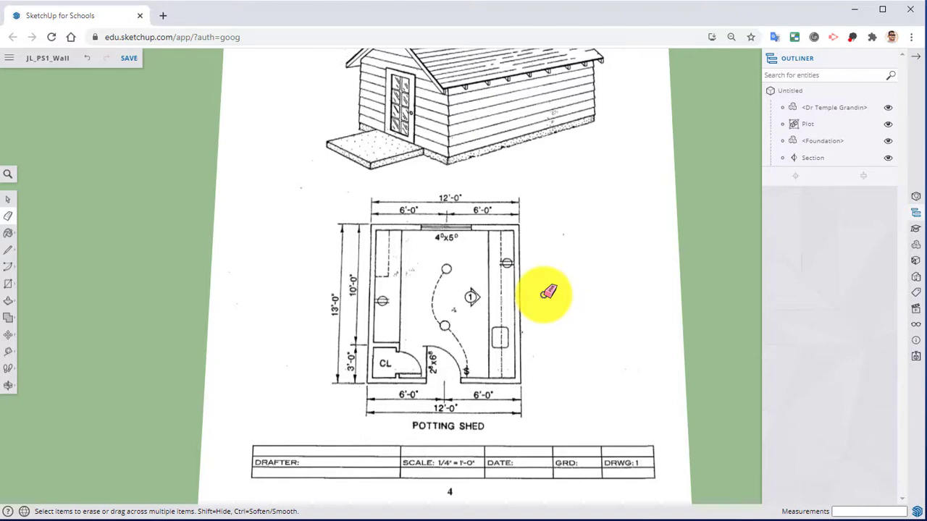
key("ctrl+s")
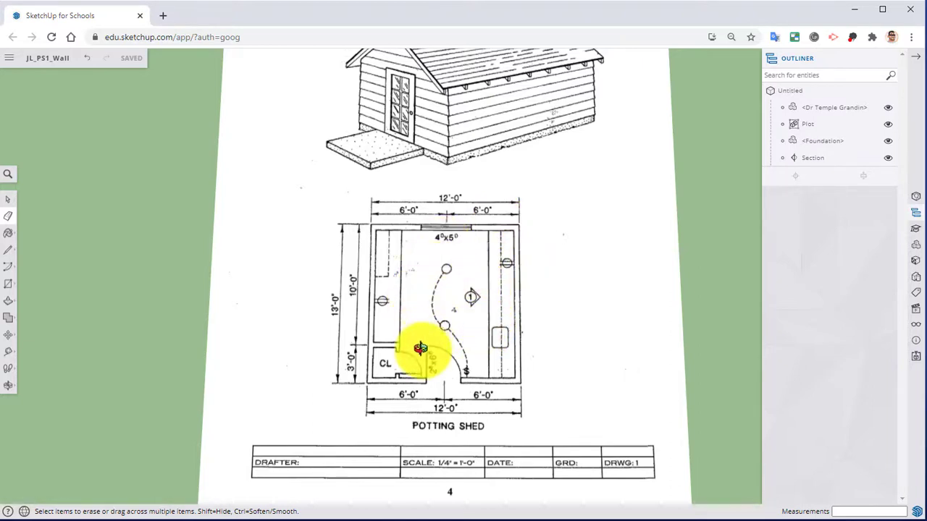
Examine the potting shed floor plan up close, including its walls, closet, door and window.
scroll(409, 383, "up", 3)
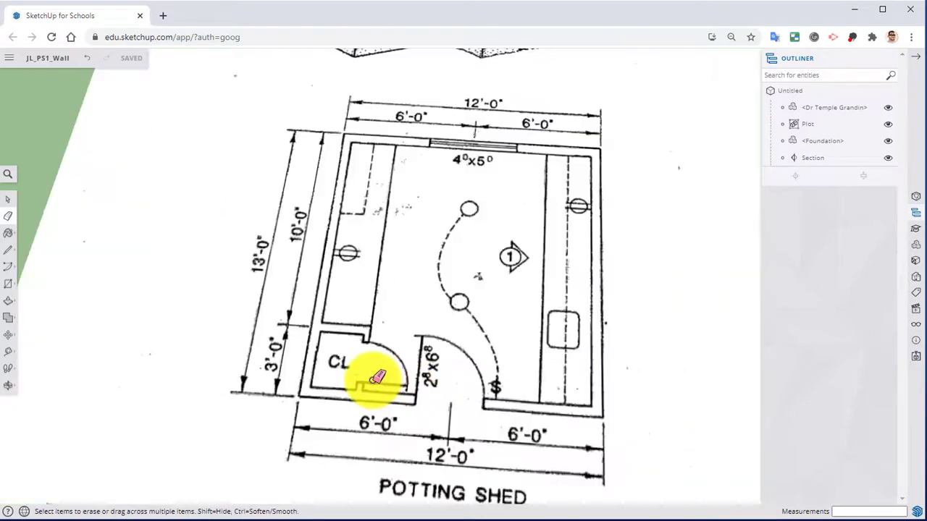
scroll(384, 384, "up", 1)
scroll(389, 393, "down", 3)
scroll(399, 388, "up", 3)
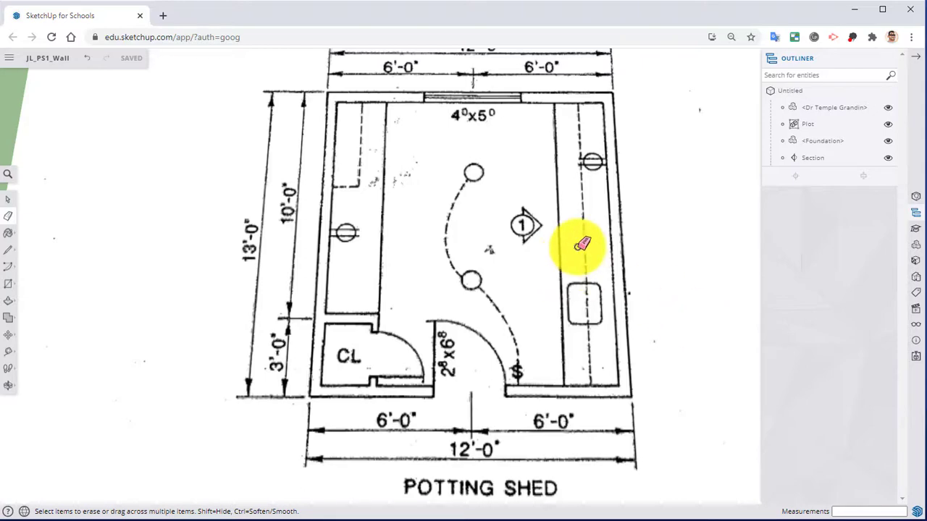
scroll(409, 315, "down", 2)
scroll(408, 318, "down", 1)
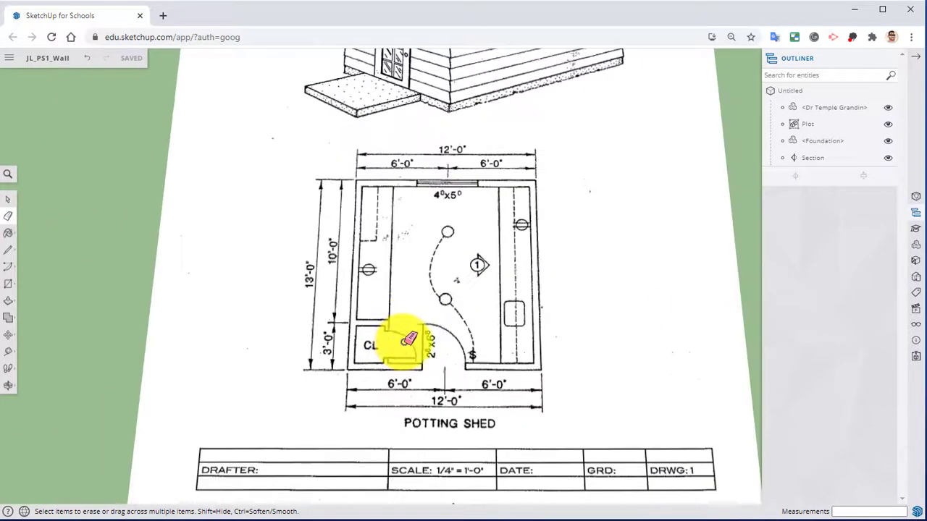
Examine the potting shed floor plan again and return to the shed's foundation slab on the plot.
scroll(412, 275, "down", 2)
scroll(395, 316, "down", 3)
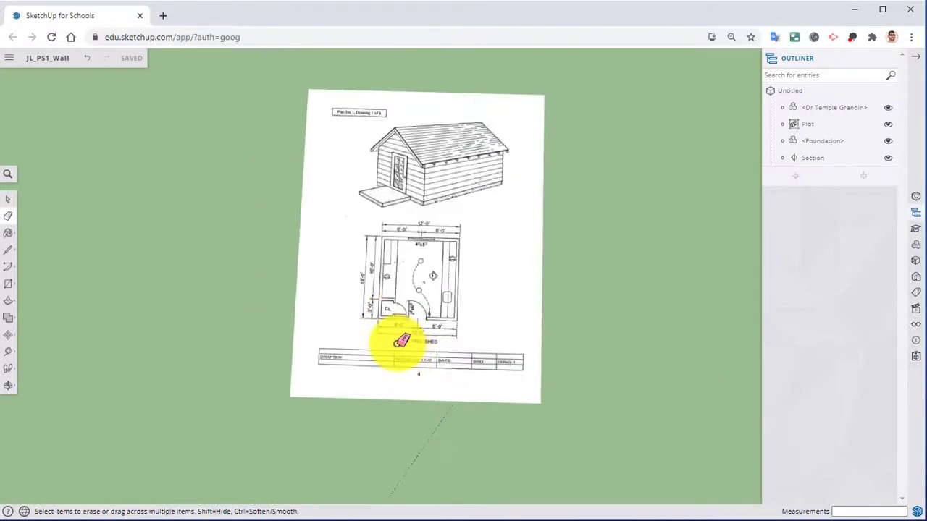
scroll(402, 338, "up", 3)
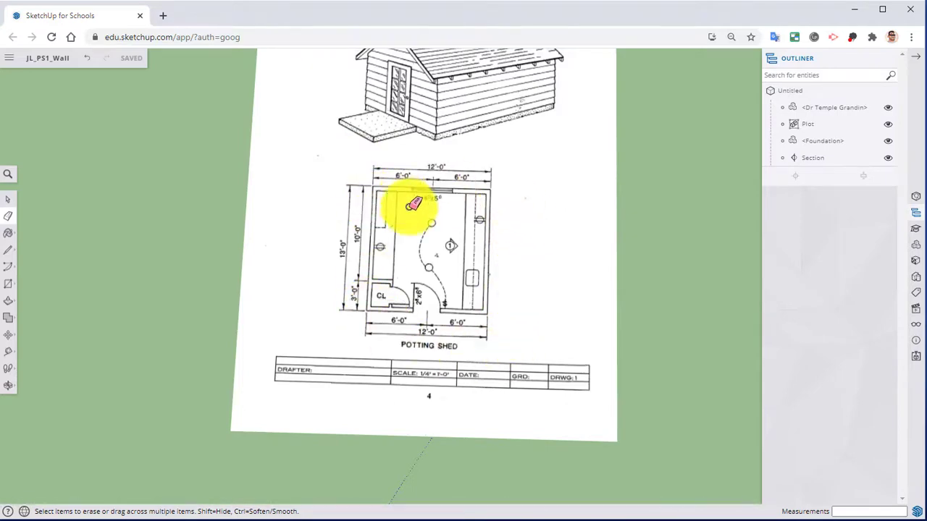
mouse_move(471, 311)
middle_mouse_down("shift")
mouse_move(461, 174)
mouse_move(483, 103)
middle_mouse_up("shift")
scroll(482, 103, "down", 3)
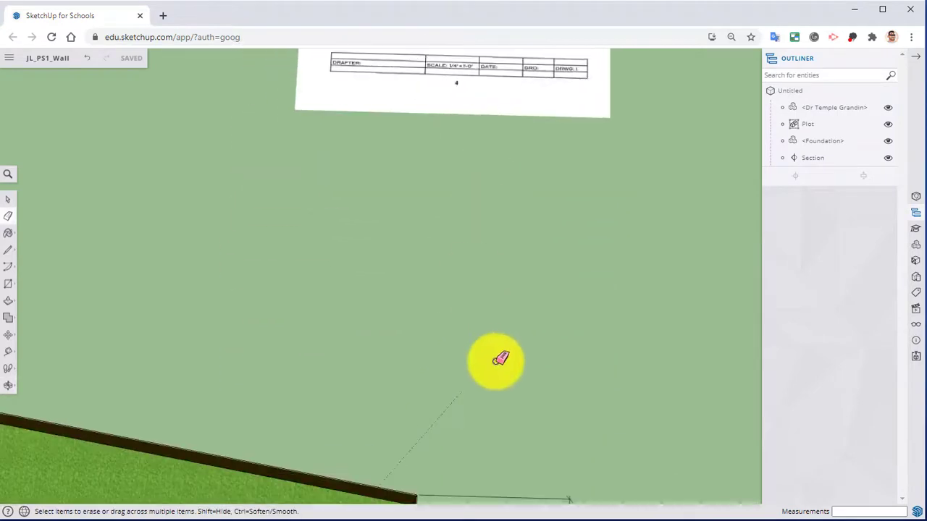
middle_click_drag(496, 362, 488, 121, "shift")
middle_click_drag(497, 421, 674, 488, "shift")
scroll(499, 252, "up", 8)
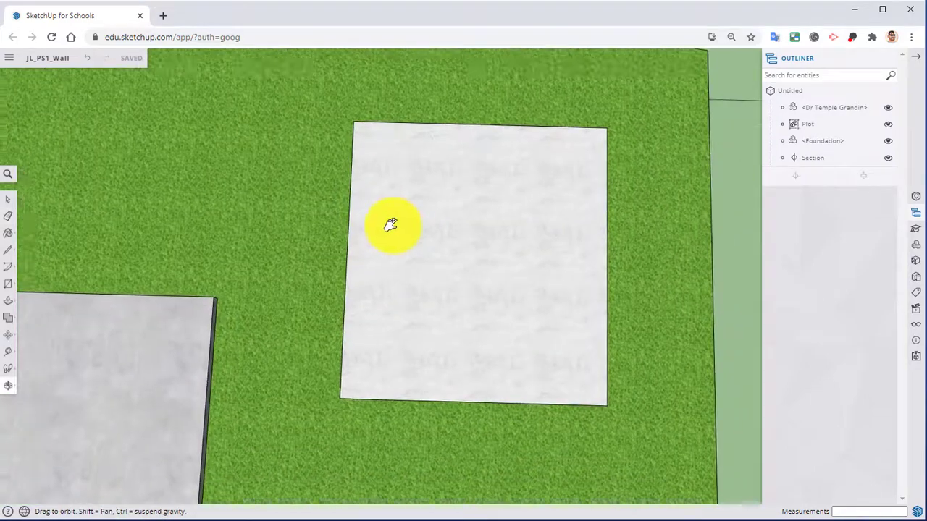
scroll(405, 236, "up", 2)
middle_click_drag(410, 242, 368, 233, "shift")
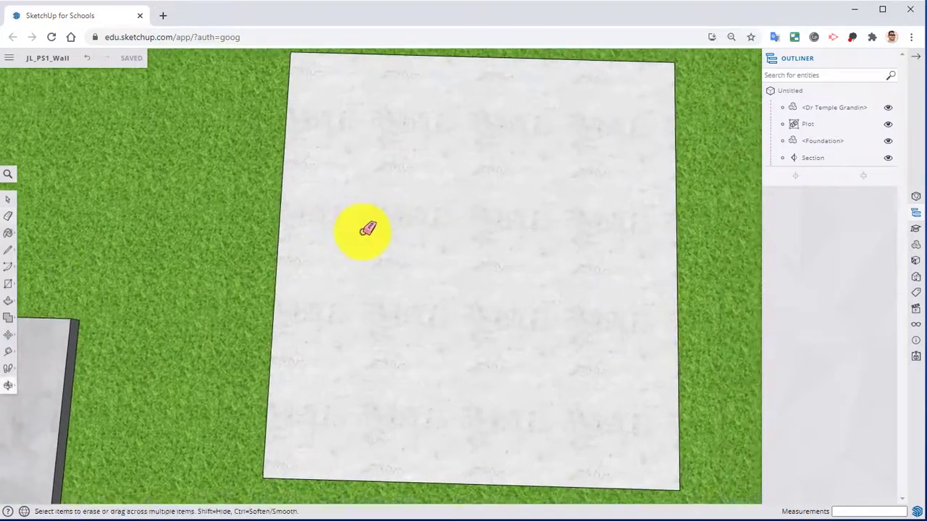
Draw a 12' by 13' rectangle over the shed's foundation, from its back-left corner to its front-right corner.
scroll(362, 230, "down", 2)
key("space")
left_click(449, 209)
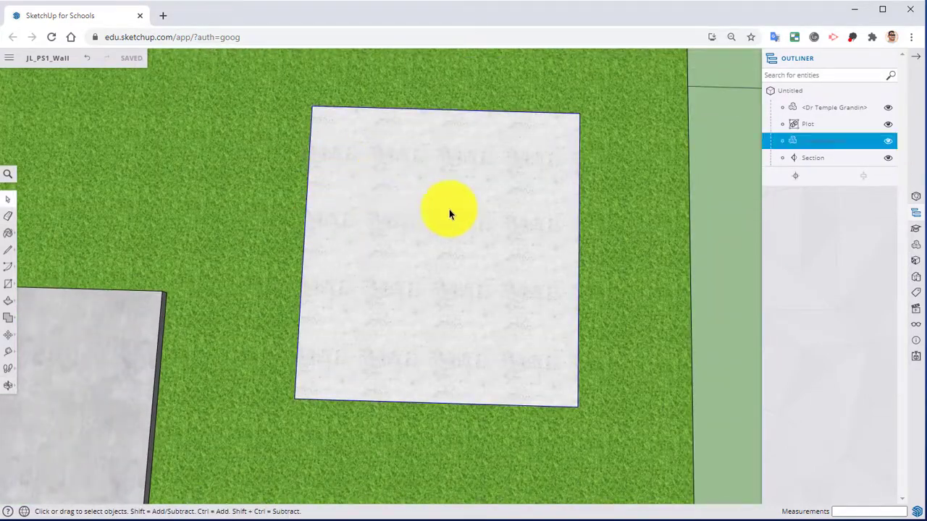
mouse_move(449, 209)
middle_mouse_down()
mouse_move(372, 103)
mouse_move(352, 37)
mouse_move(387, 45)
middle_mouse_up()
middle_click_drag(329, 209, 336, 167)
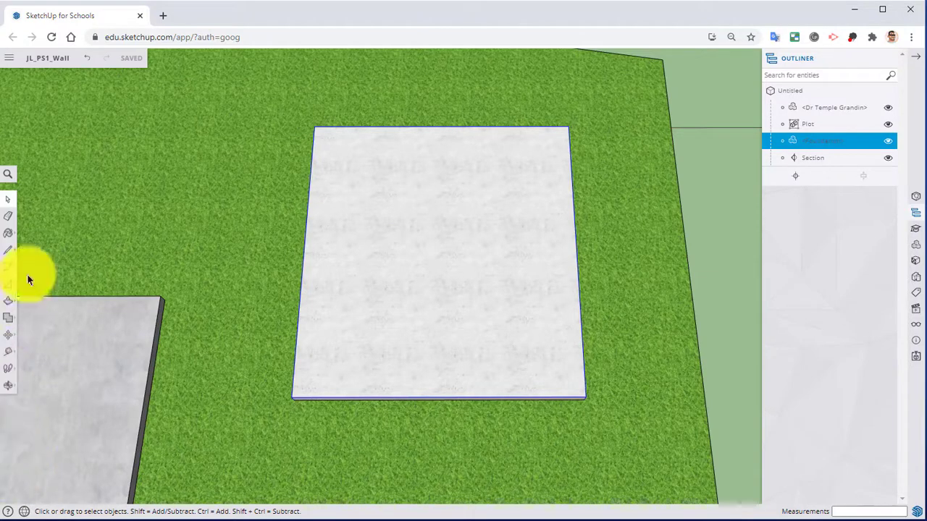
left_click(8, 286)
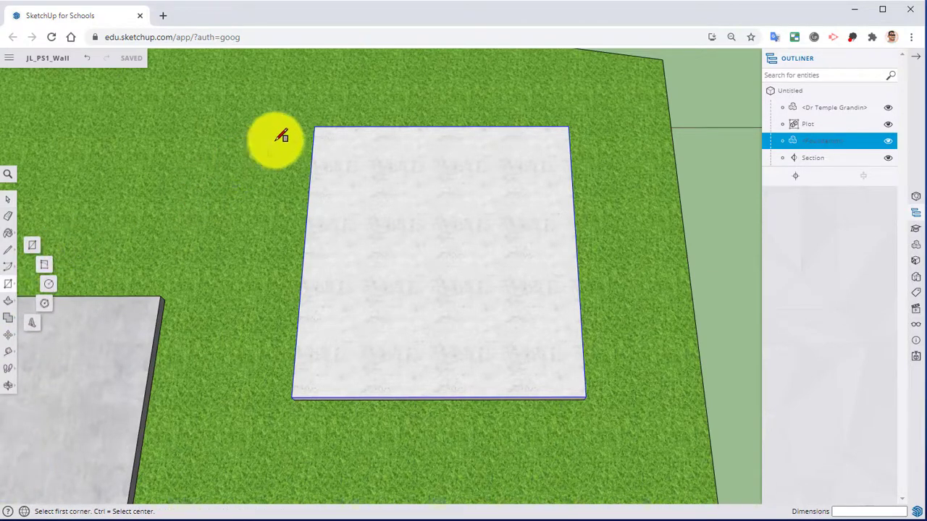
left_click(315, 127)
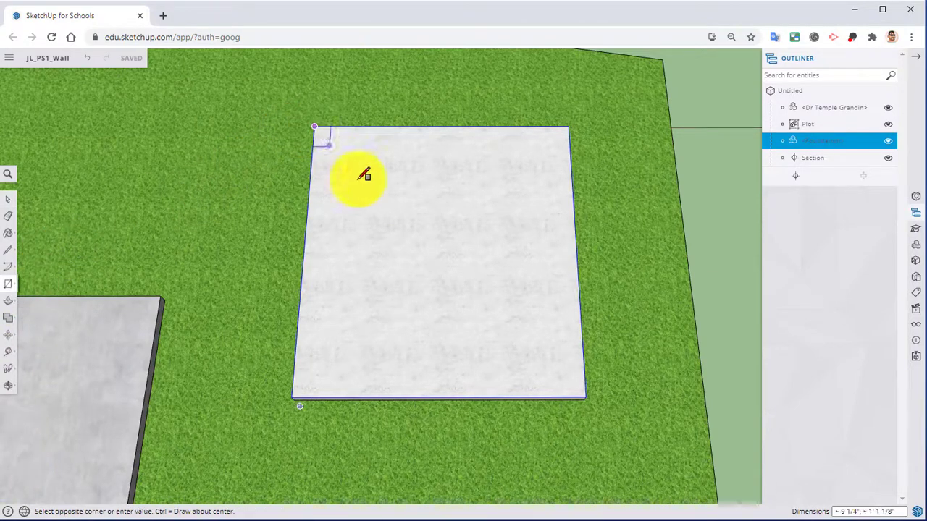
left_click(585, 398)
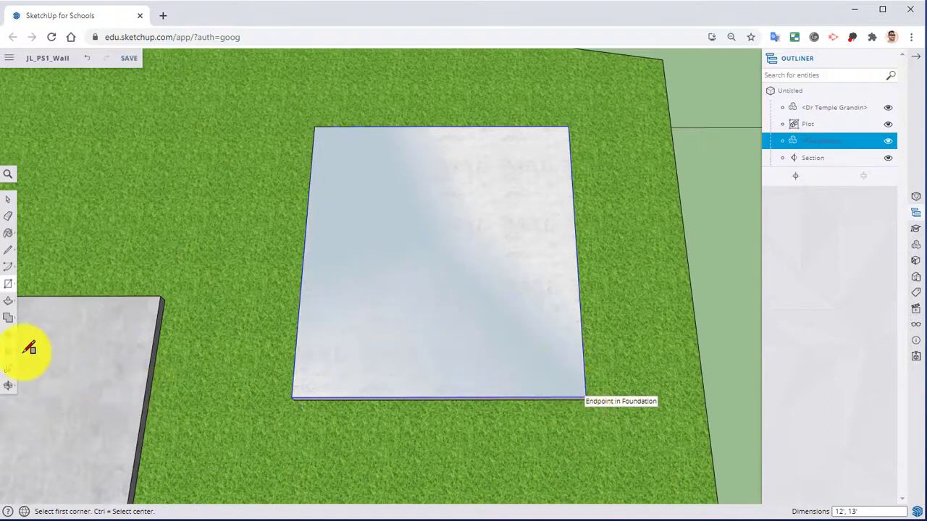
Offset the outline of the rectangle on the foundation inward by 4" to mark the wall thickness.
left_click(8, 335)
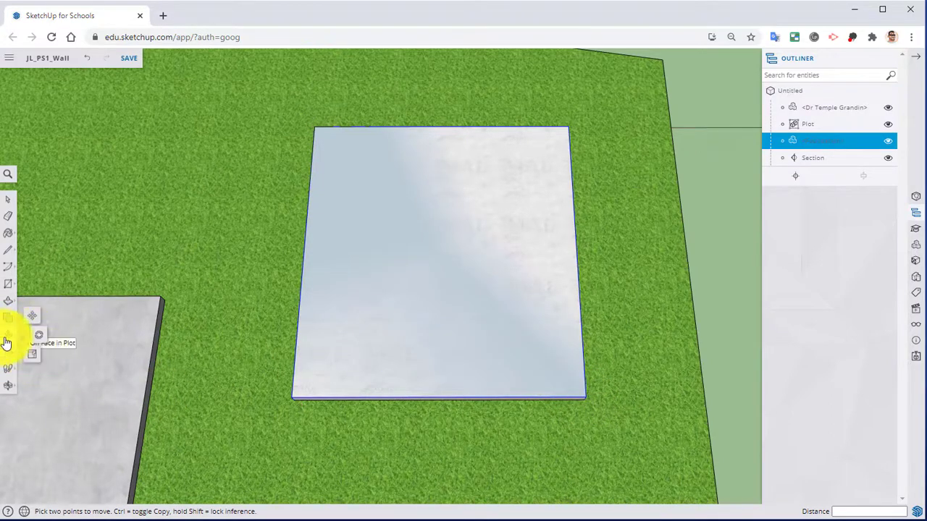
left_click(10, 306)
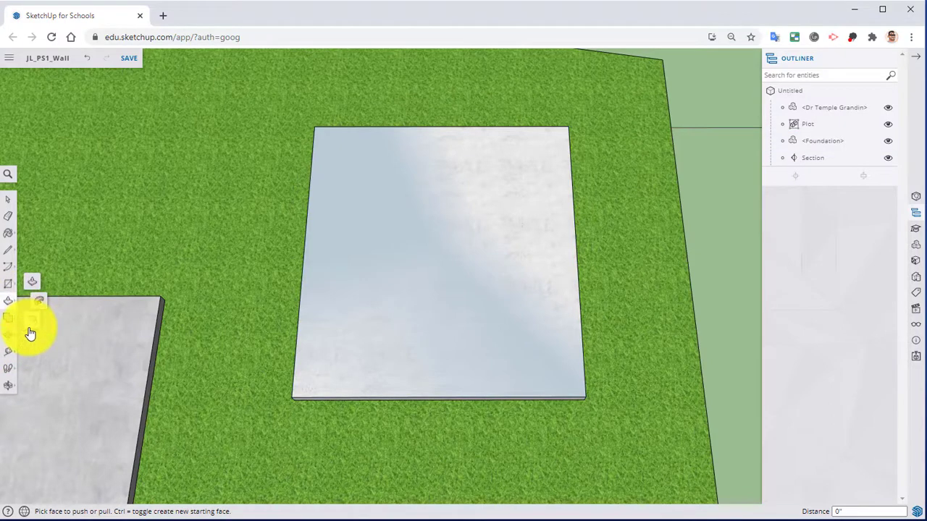
left_click(32, 332)
left_click(307, 213)
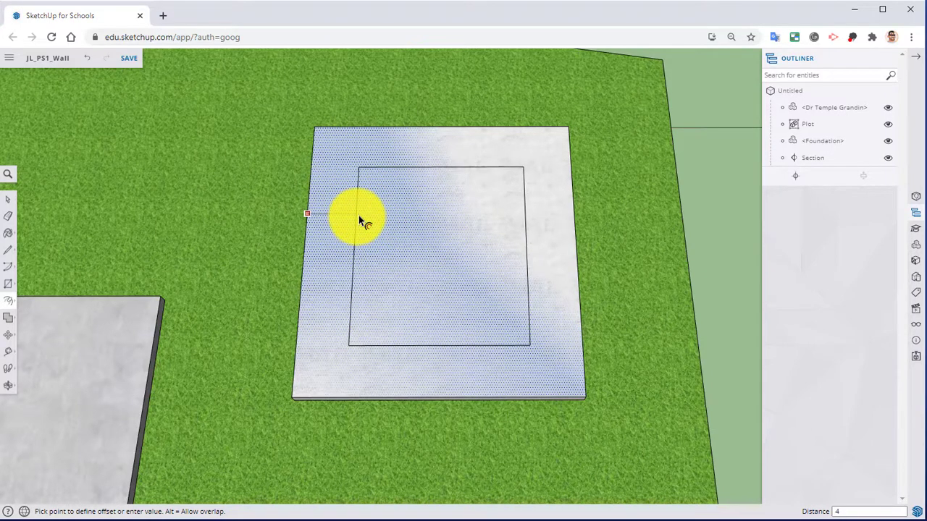
key("Return")
scroll(358, 215, "up", 3)
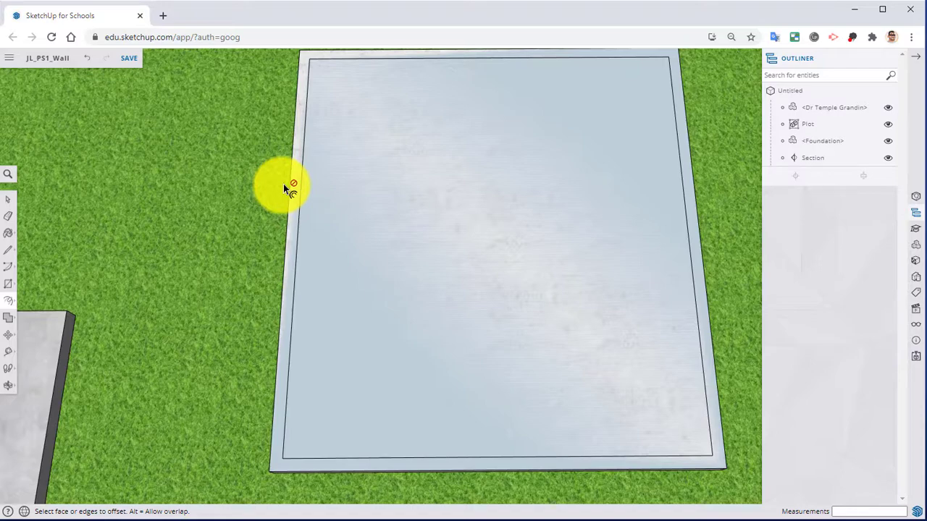
Check the window position on the floor plan and place a guide 5' 8" from the inner left wall edge, through the back wall's midpoint.
scroll(488, 172, "down", 3)
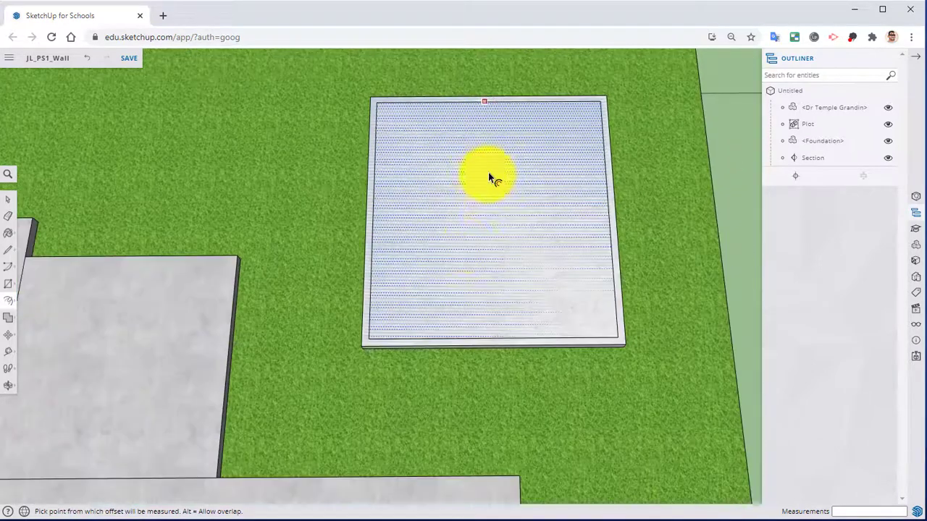
scroll(488, 172, "down", 5)
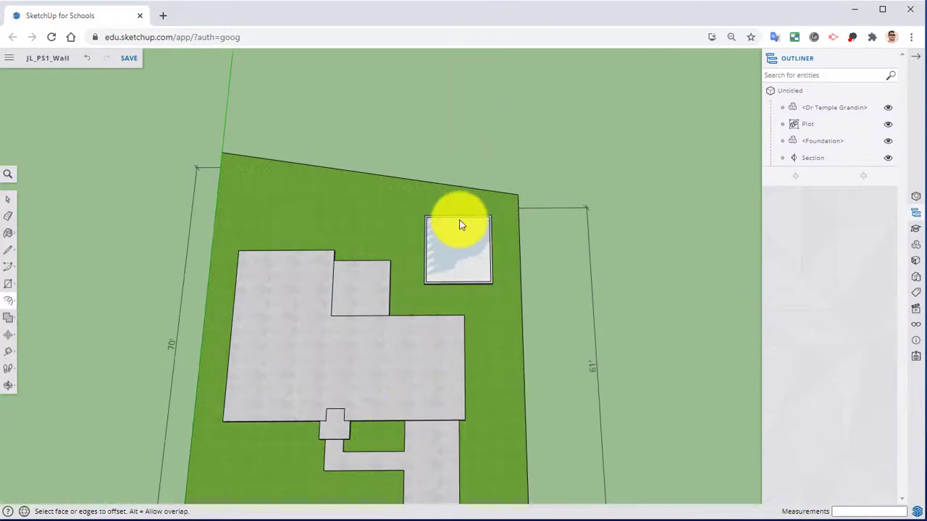
scroll(456, 206, "up", 10)
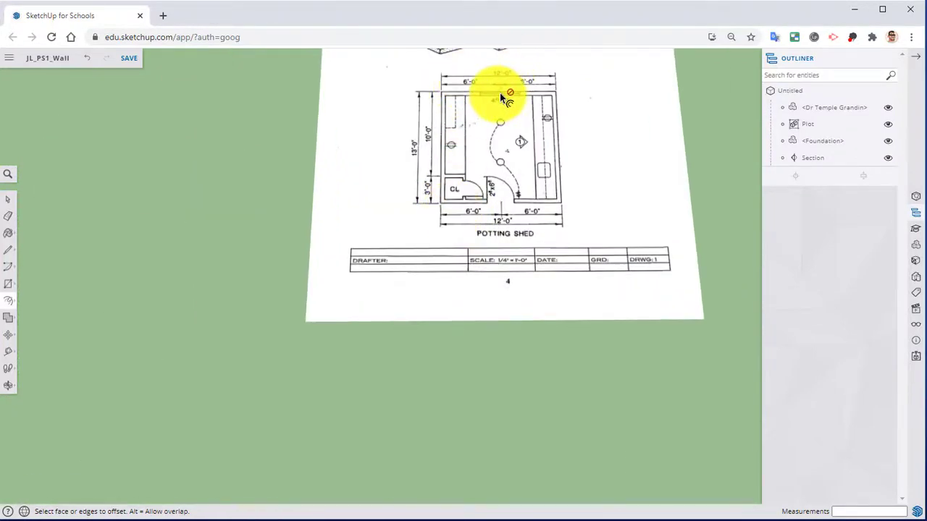
mouse_move(471, 191)
middle_mouse_down()
mouse_move(513, 2)
mouse_move(471, 234)
middle_mouse_up()
scroll(480, 197, "up", 3)
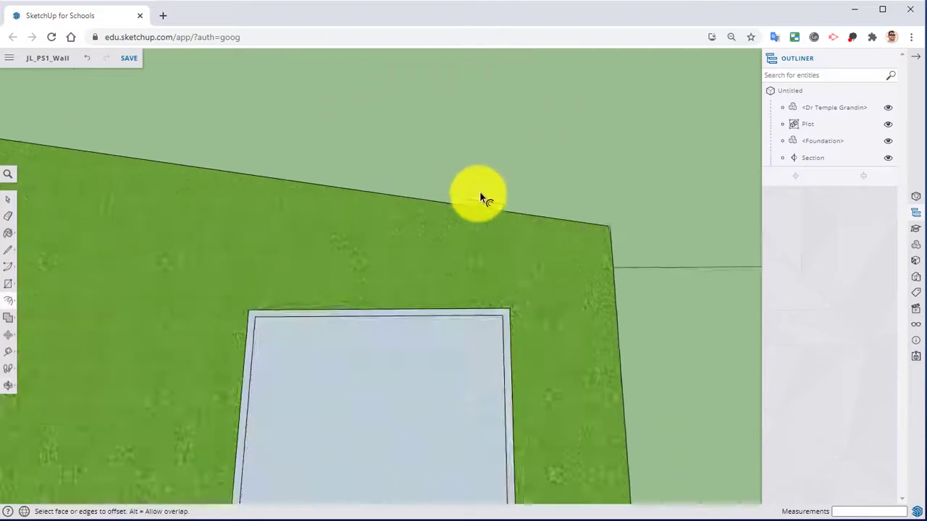
middle_click_drag(480, 197, 113, 310)
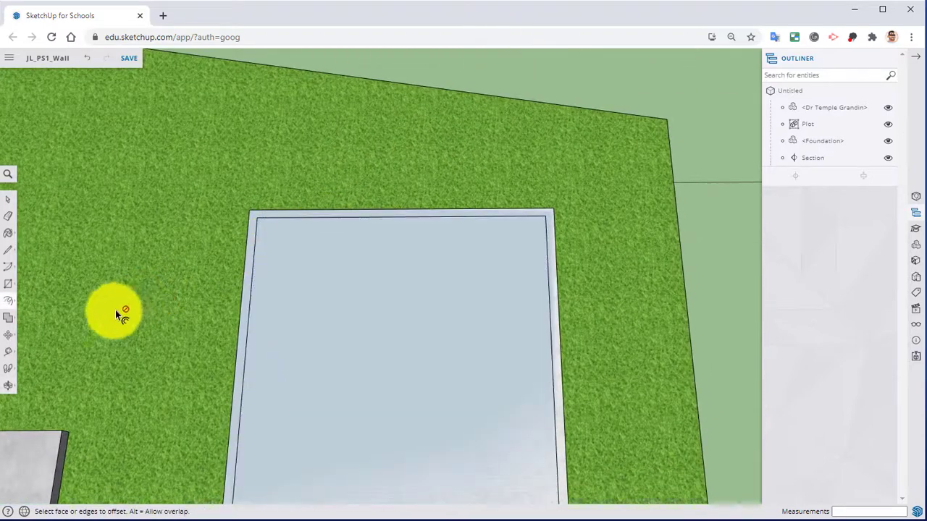
left_click(8, 353)
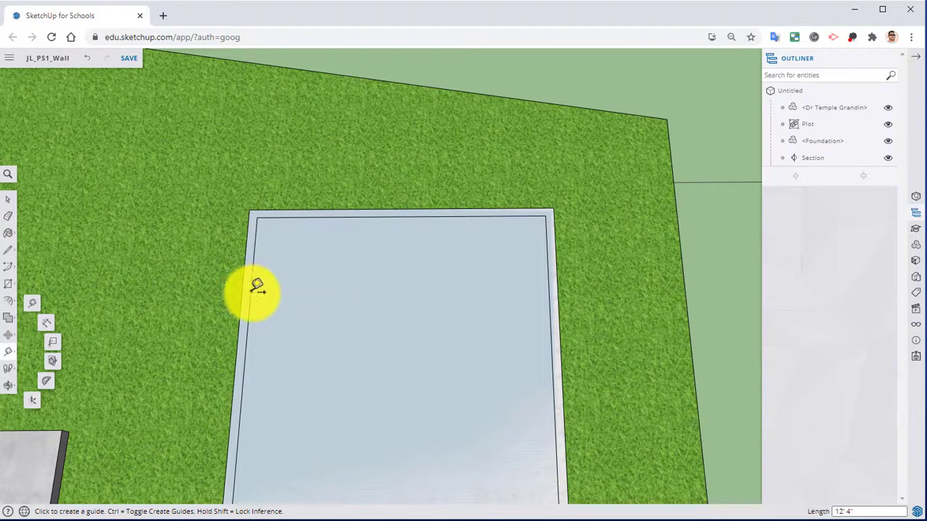
left_click(255, 286)
scroll(369, 239, "up", 3)
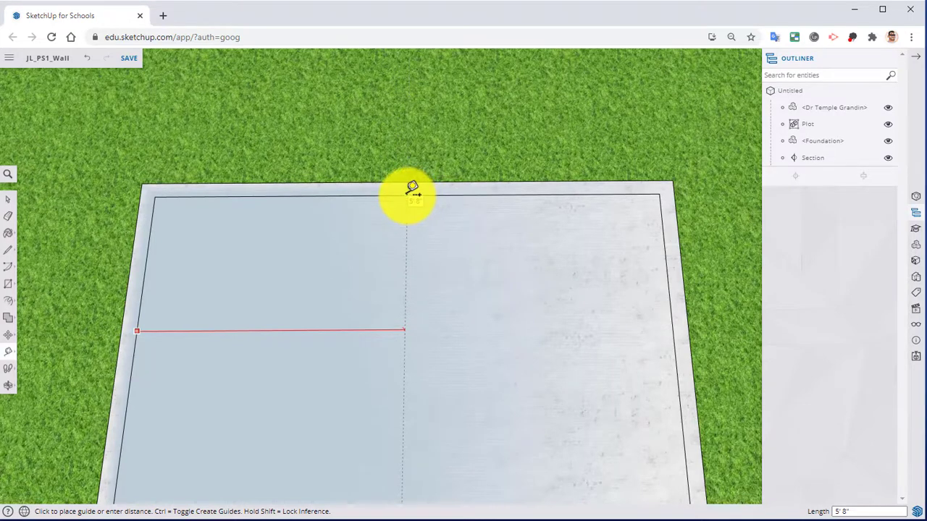
left_click(410, 191)
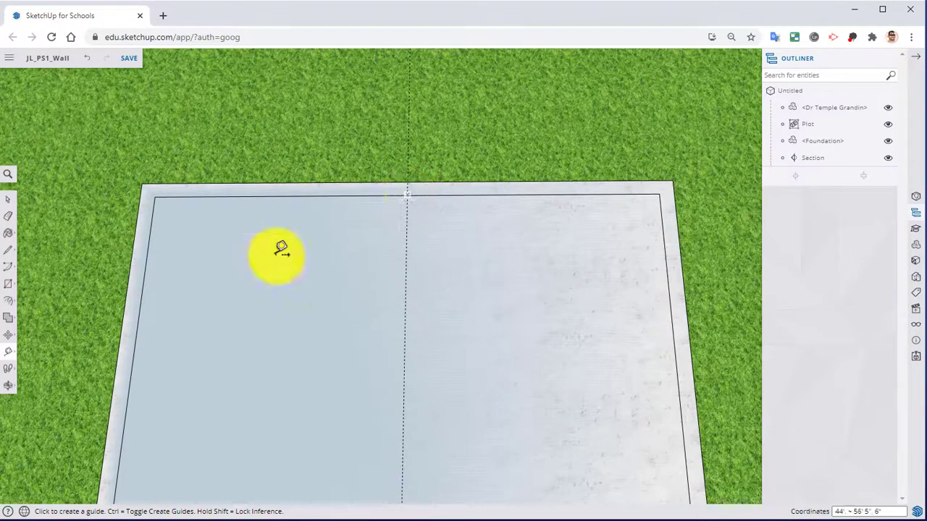
left_click(127, 307)
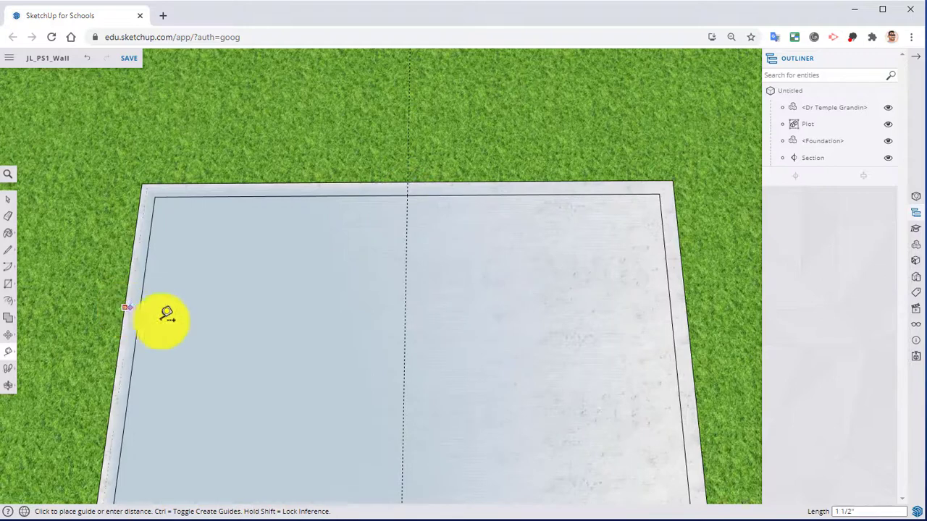
left_click(413, 191)
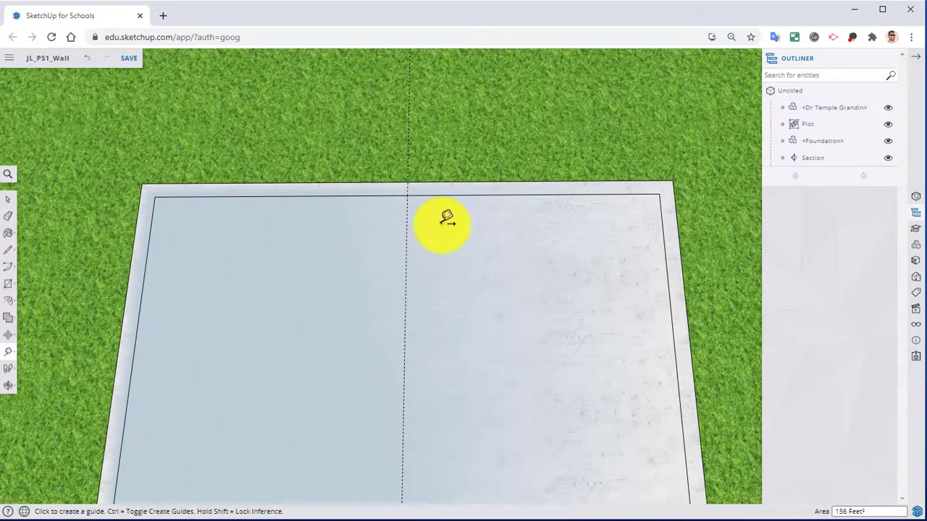
Add a guide 2' to each side of the centre guide to mark the width of the window opening.
left_click(406, 268)
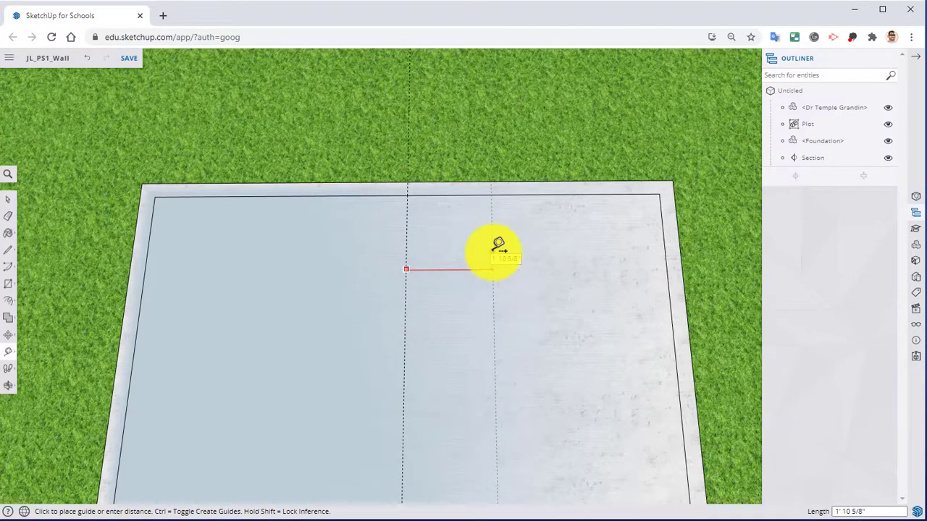
type("2'")
key("Return")
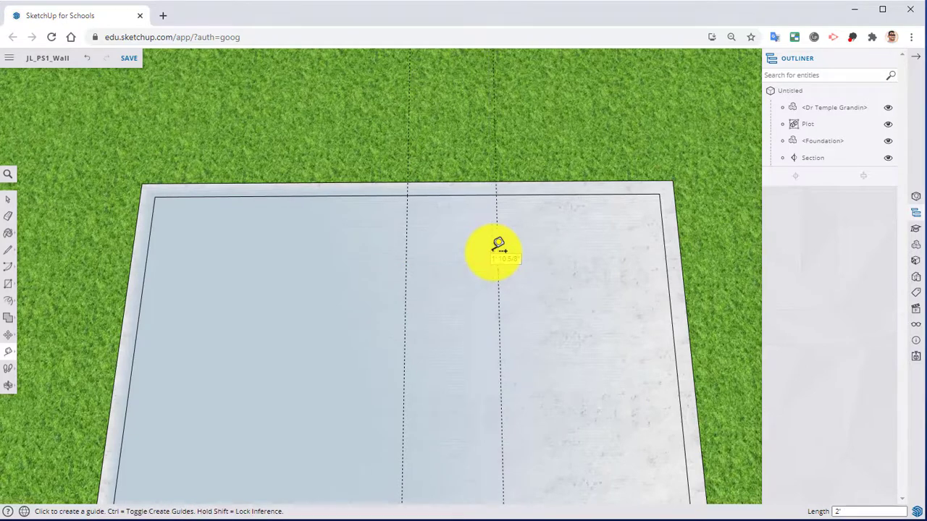
left_click(407, 265)
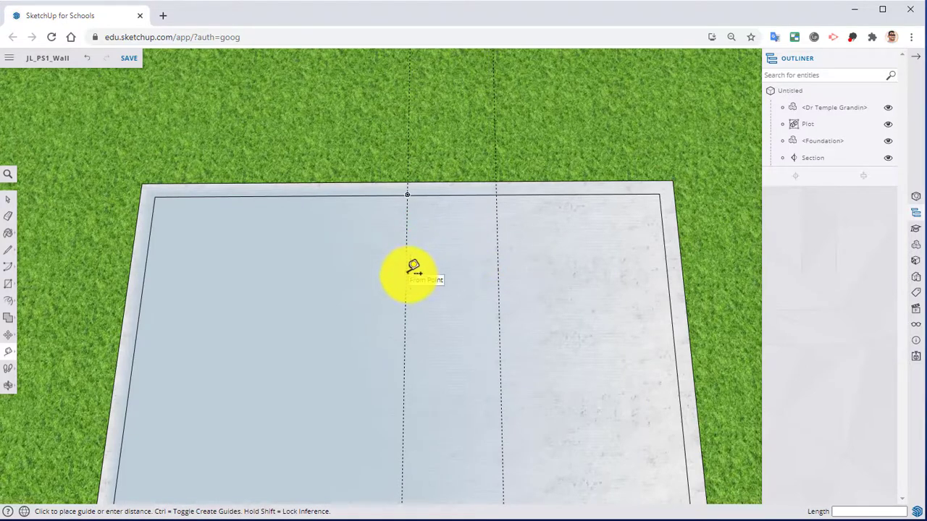
key("Escape")
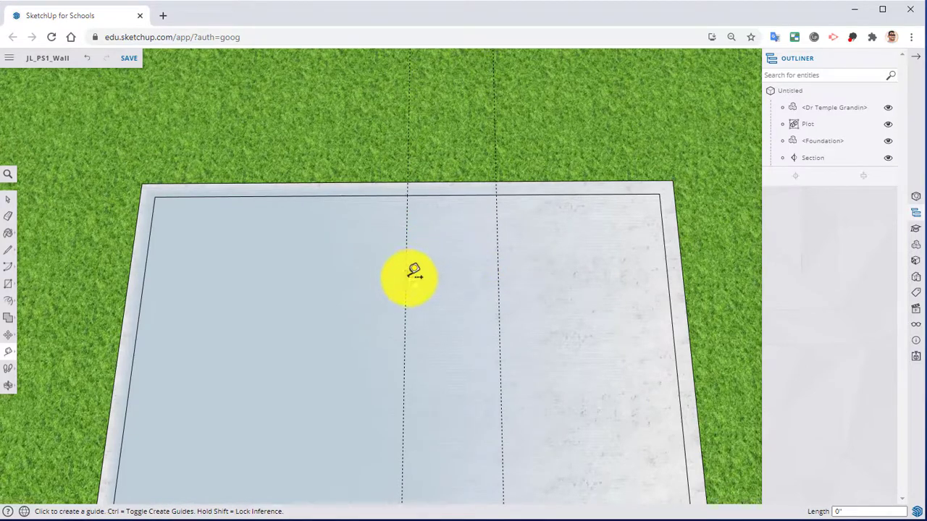
left_click(406, 295)
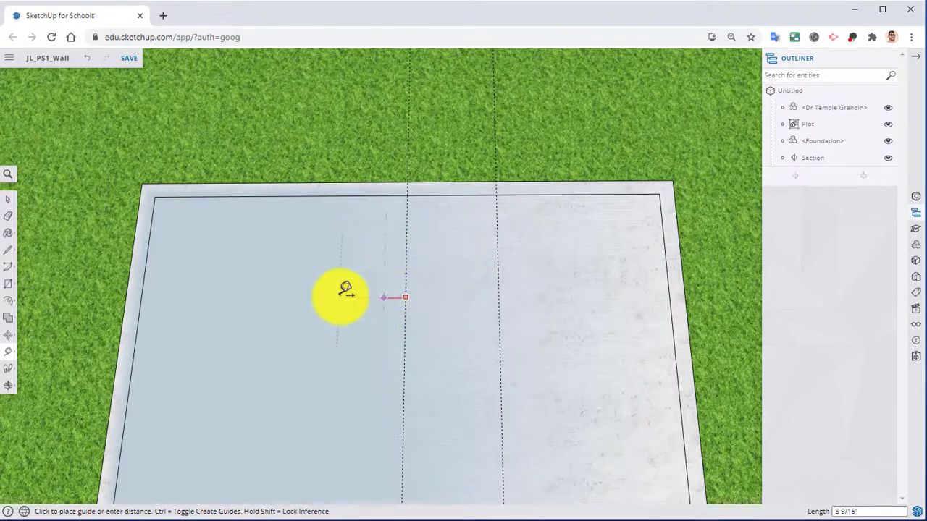
type("2'")
key("Return")
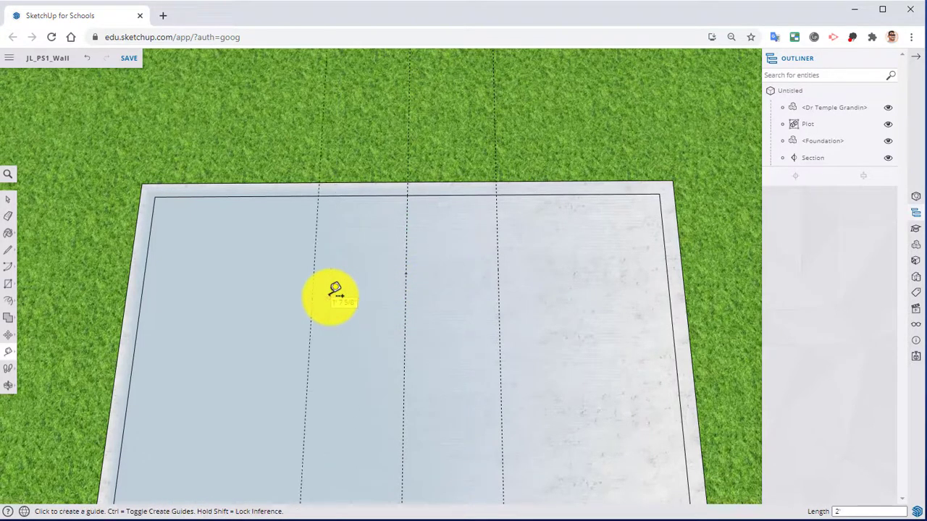
Draw a rectangle across the back wall's thickness between the two outer guides for the window opening.
left_click(8, 284)
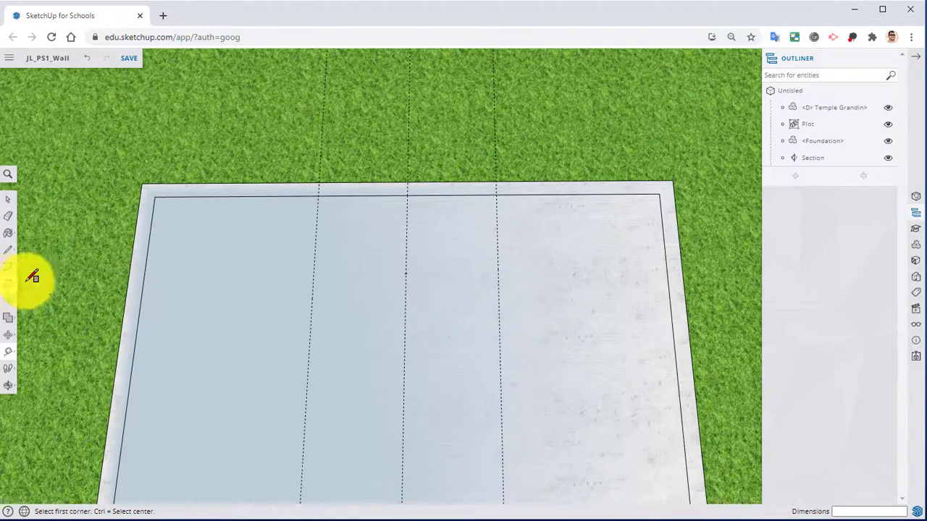
left_click(321, 184)
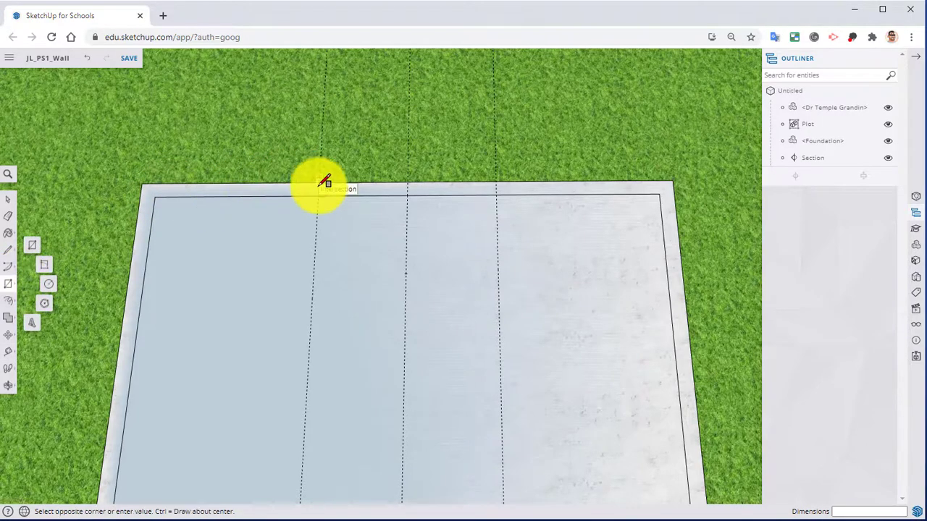
left_click(497, 195)
key("o")
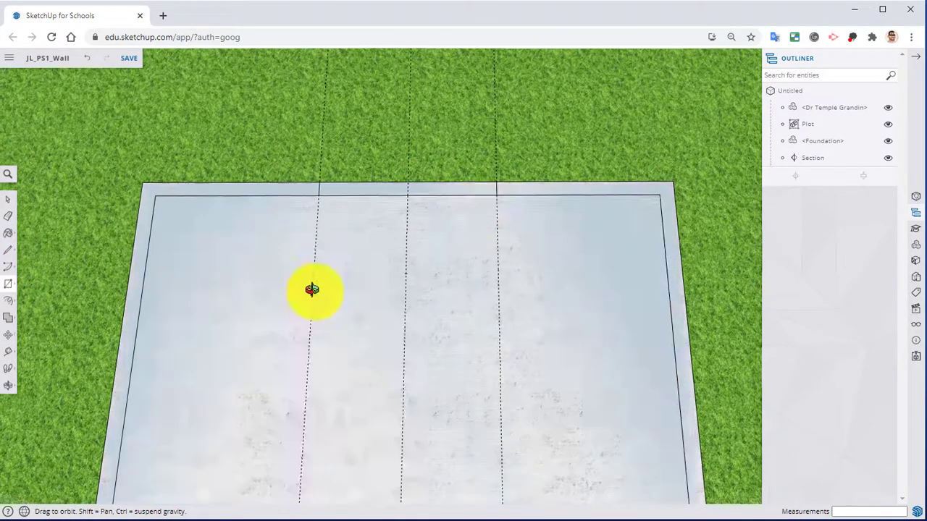
middle_click_drag(311, 290, 318, 318)
Erase the inner edge of the window rectangle in the back wall.
left_click(8, 217)
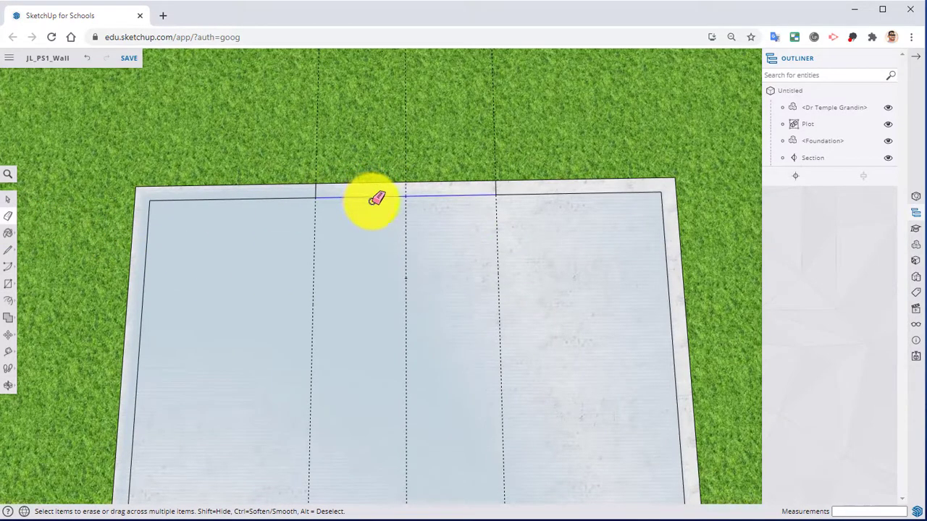
left_click(376, 197)
mouse_move(379, 275)
middle_mouse_down()
mouse_move(370, 218)
mouse_move(398, 283)
mouse_move(408, 190)
mouse_move(321, 250)
middle_mouse_up()
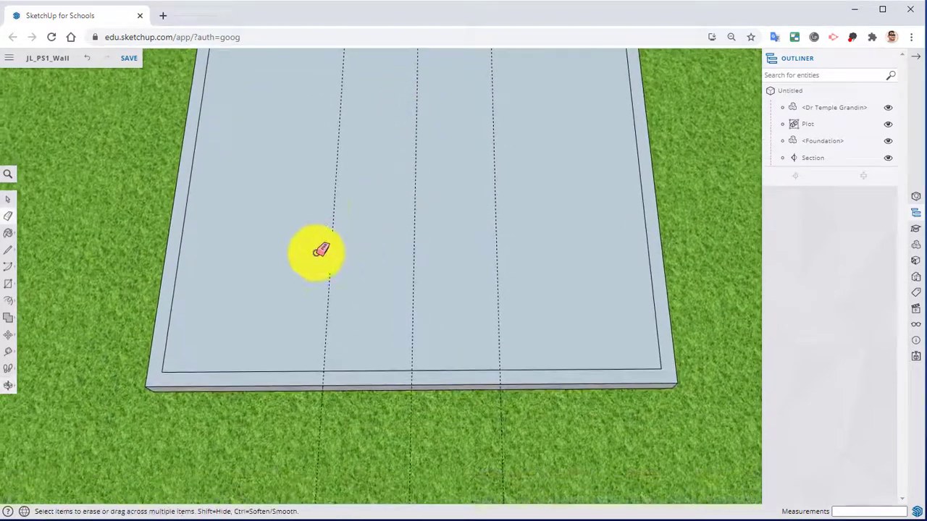
Erase the two outer guides that marked the window opening, leaving the centre guide in place.
left_click(331, 257)
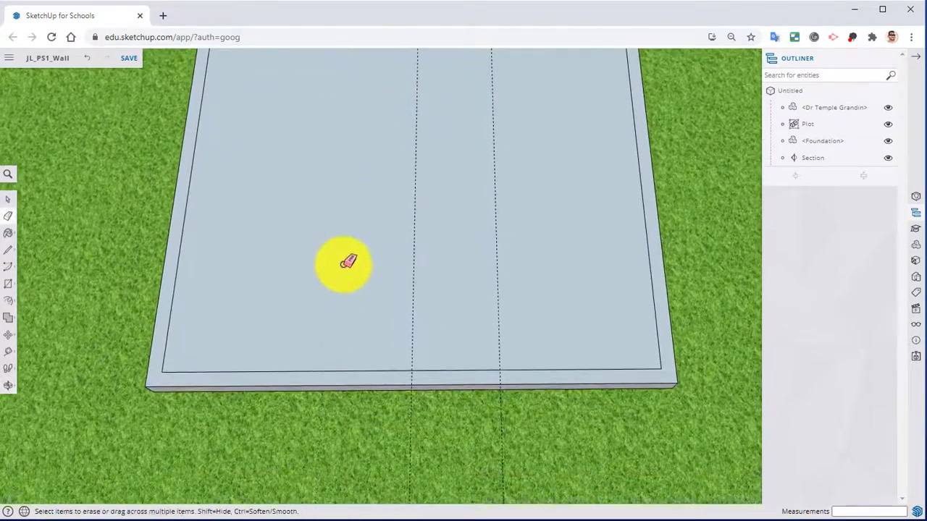
left_click(498, 273)
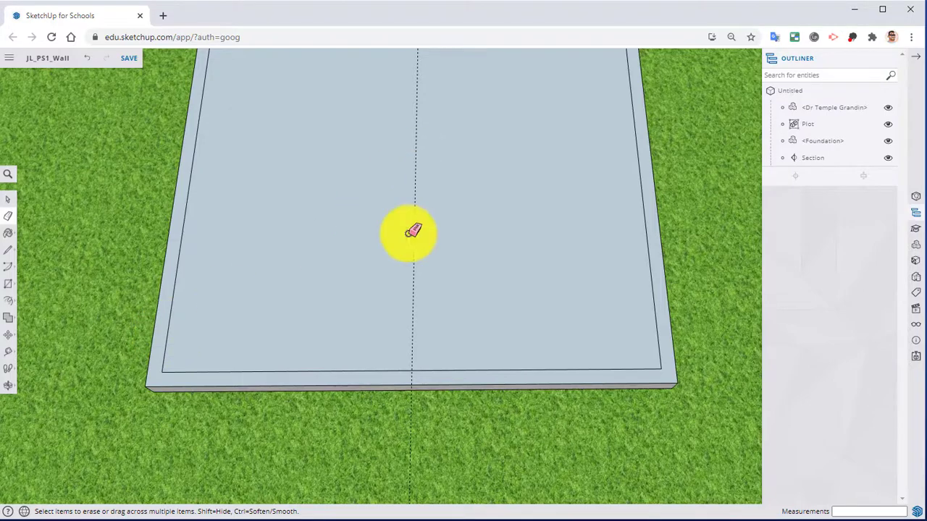
Examine the front door's position and size on the potting shed floor plan and return to the foundation's front wall.
mouse_move(428, 210)
middle_mouse_down()
mouse_move(441, 131)
mouse_move(459, 213)
mouse_move(462, 397)
middle_mouse_up()
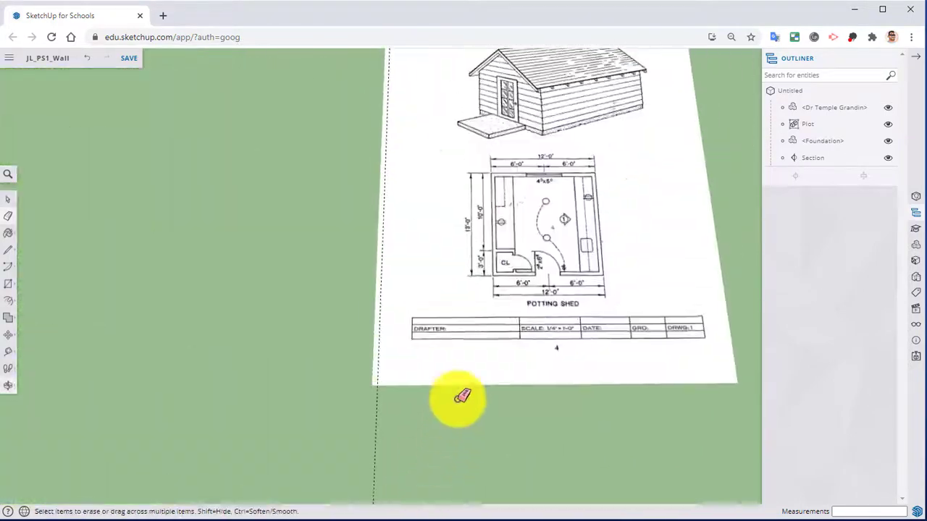
scroll(575, 290, "up", 3)
scroll(555, 193, "up", 5)
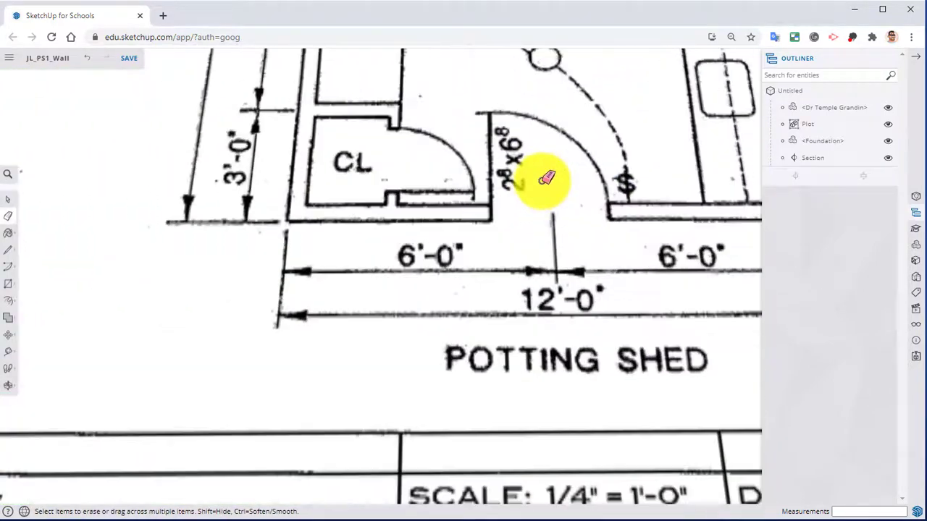
scroll(539, 196, "down", 8)
scroll(418, 364, "up", 5)
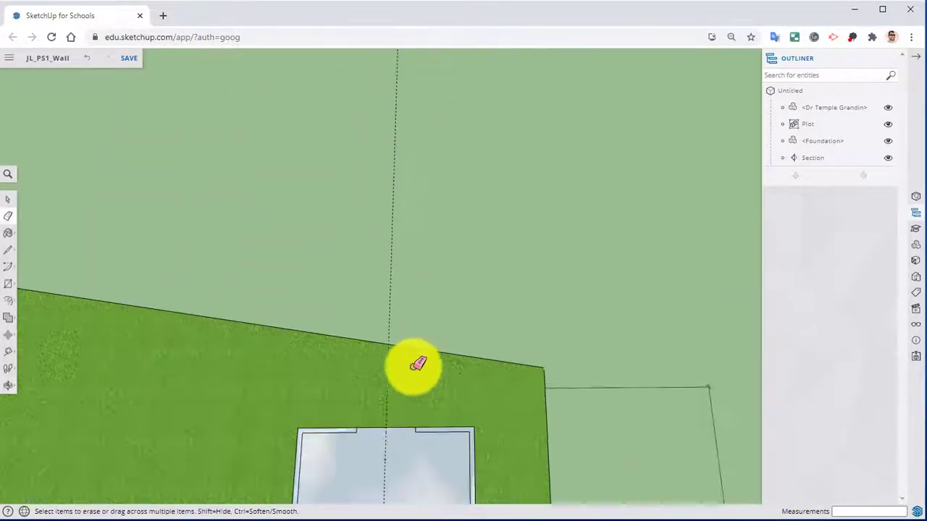
scroll(413, 366, "down", 2)
middle_click_drag(413, 366, 344, 517, "shift")
scroll(414, 289, "up", 5)
scroll(434, 172, "up", 4)
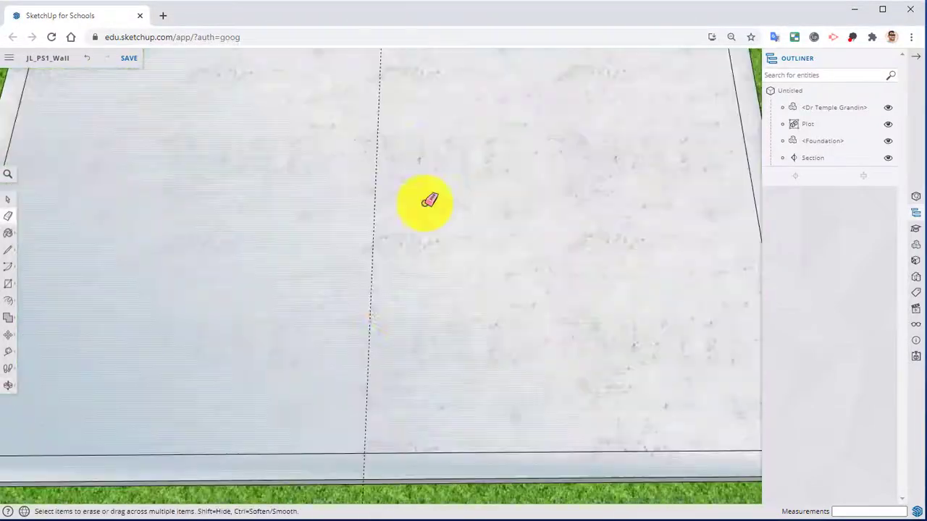
scroll(393, 287, "down", 3)
middle_click_drag(393, 288, 443, 236, "shift")
scroll(510, 310, "down", 1)
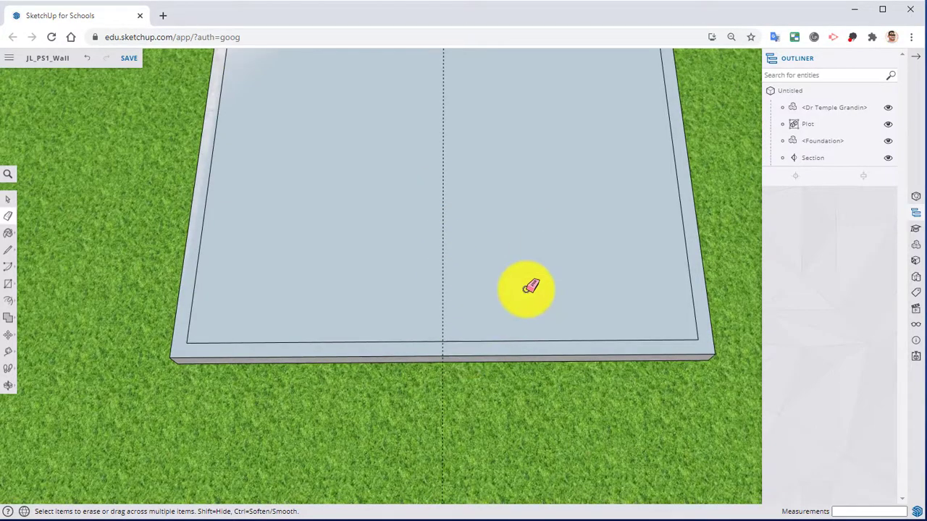
middle_click_drag(515, 279, 531, 360)
key("e")
scroll(532, 359, "down", 3)
scroll(514, 343, "up", 10)
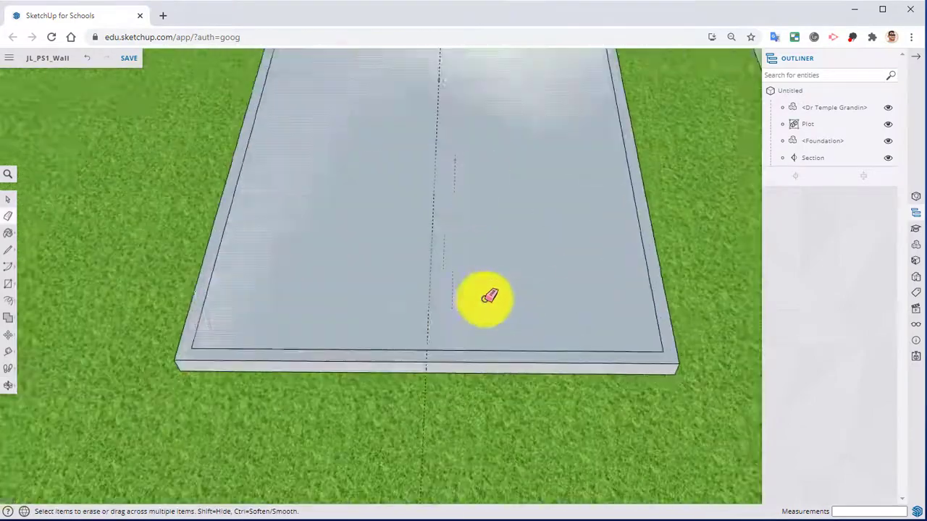
scroll(507, 295, "down", 3)
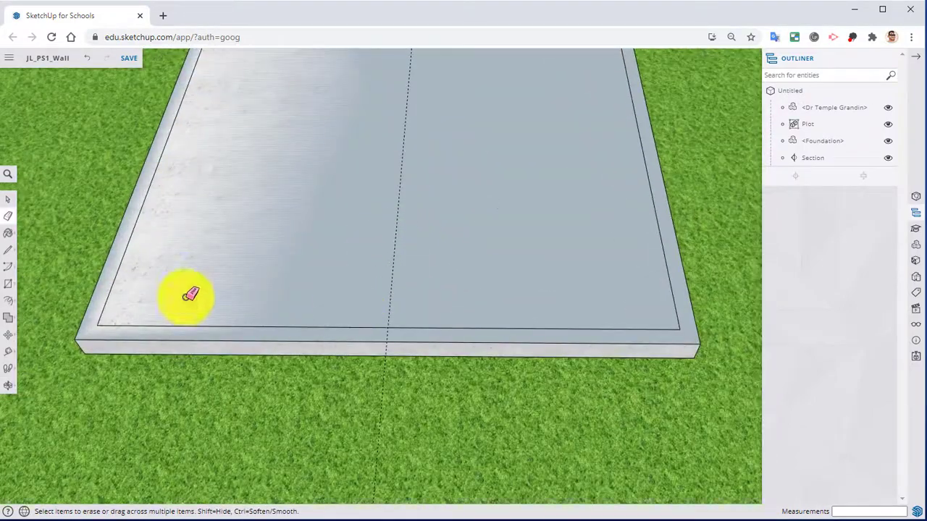
Add a guide 1' 4" to each side of the centre guide for the door opening and measure the distance between them.
left_click(10, 353)
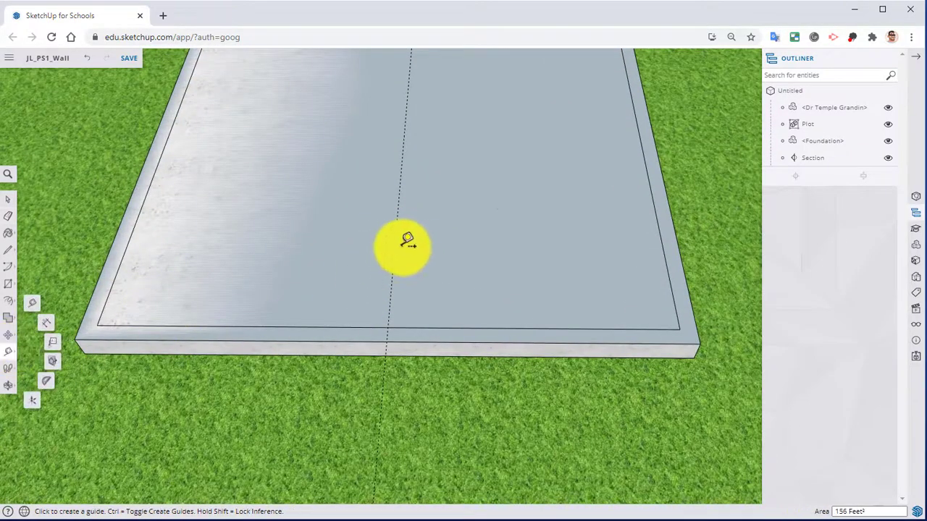
left_click(394, 247)
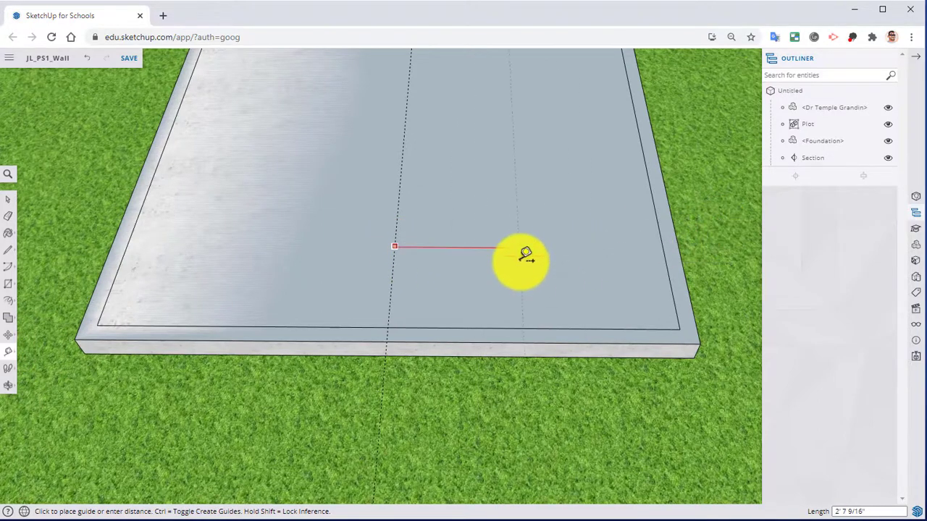
type("1'4")
key("Return")
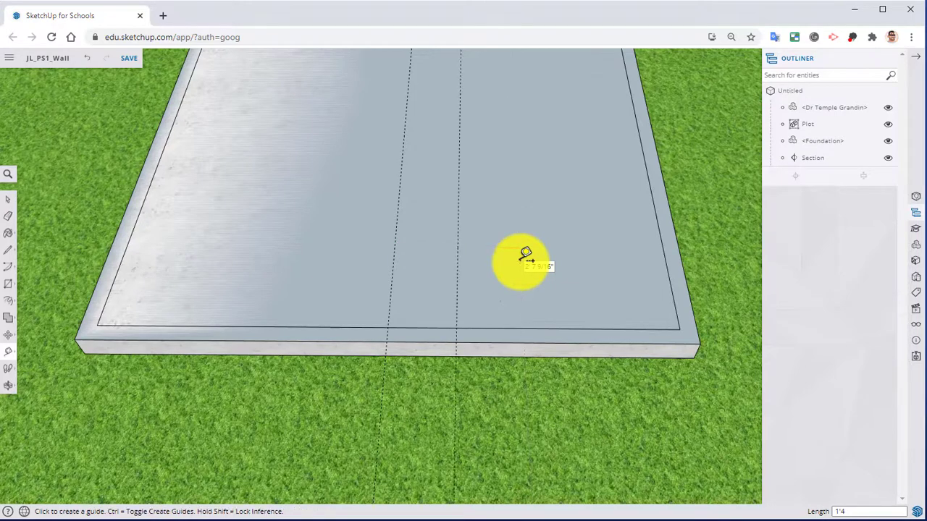
left_click(393, 261)
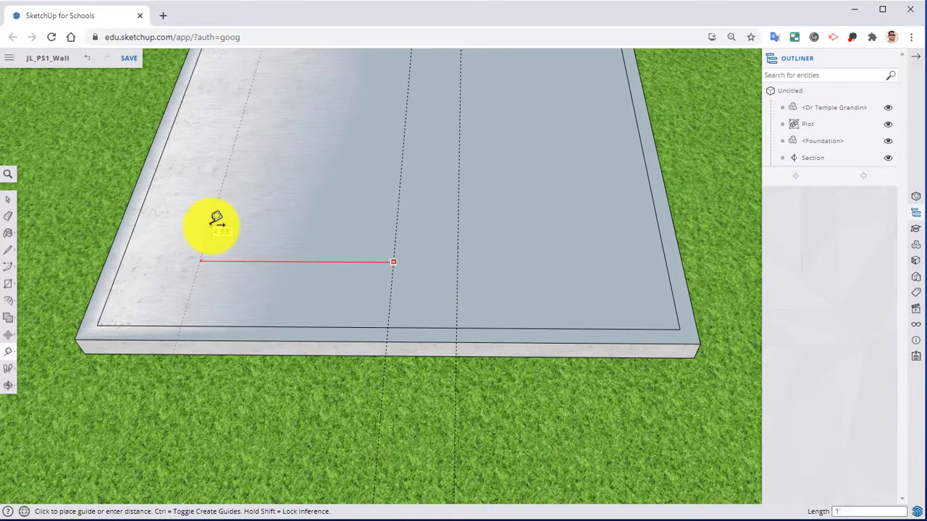
key("Return")
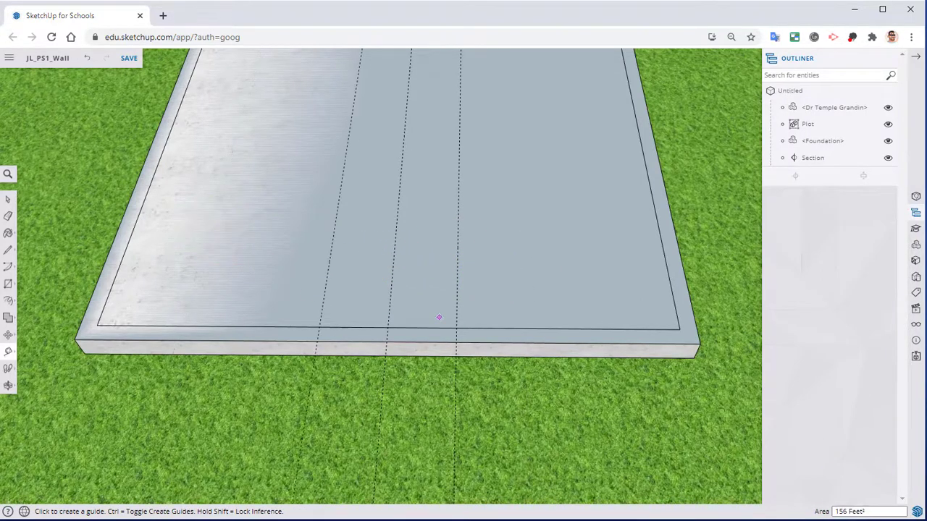
left_click(330, 257)
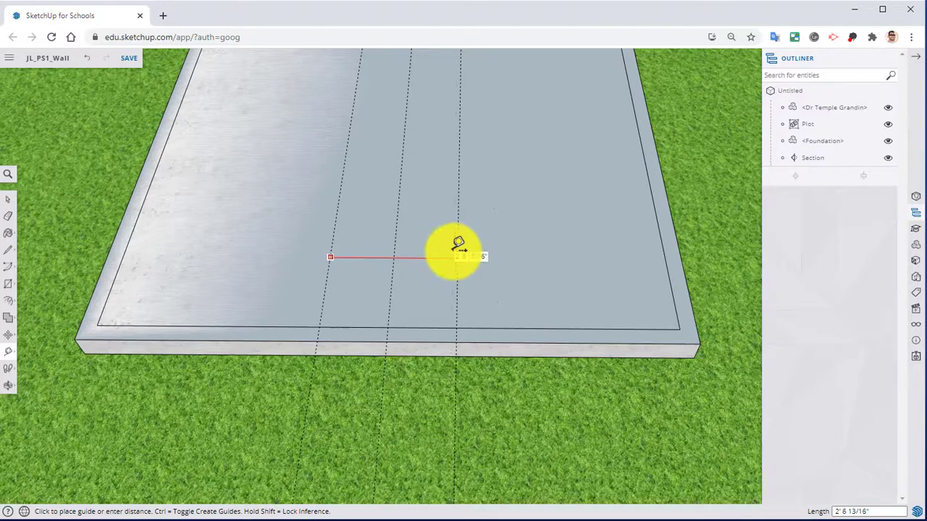
key("Escape")
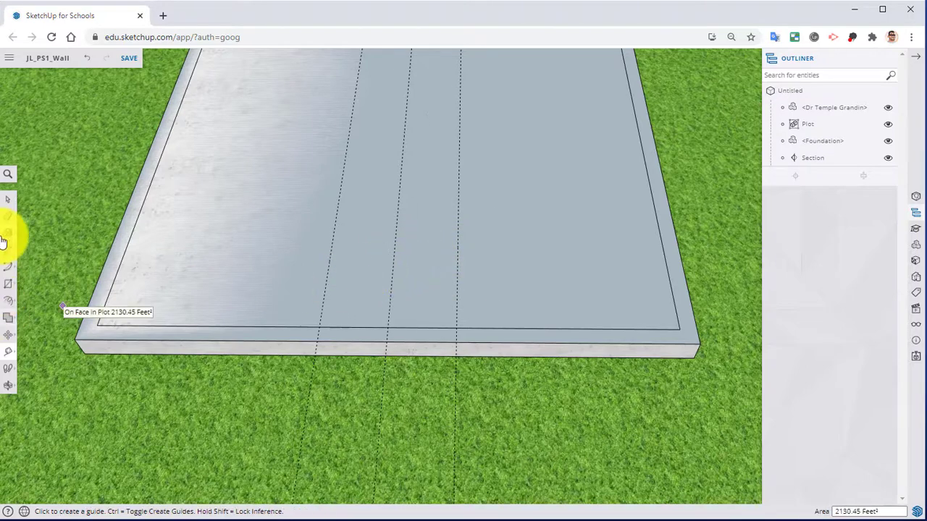
Draw a rectangle across the front wall's thickness between the two outer guides for the door opening.
left_click(8, 283)
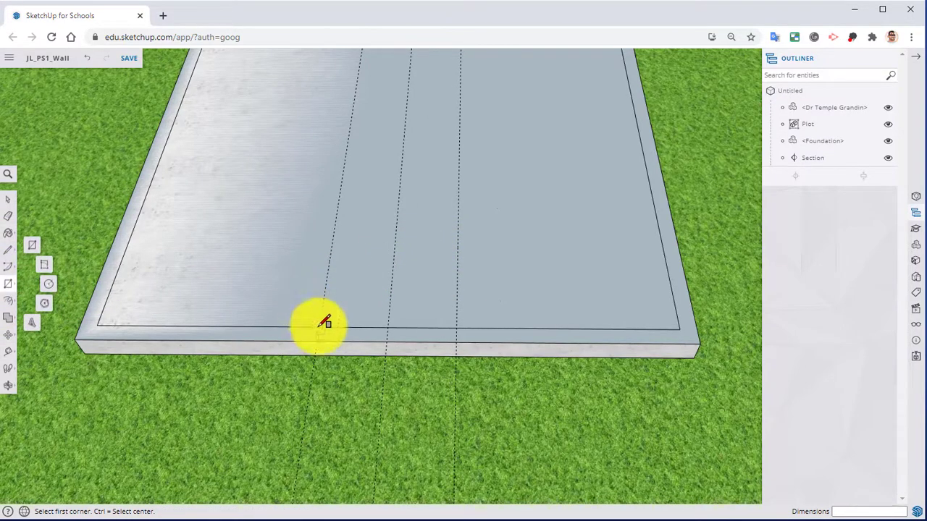
left_click(319, 328)
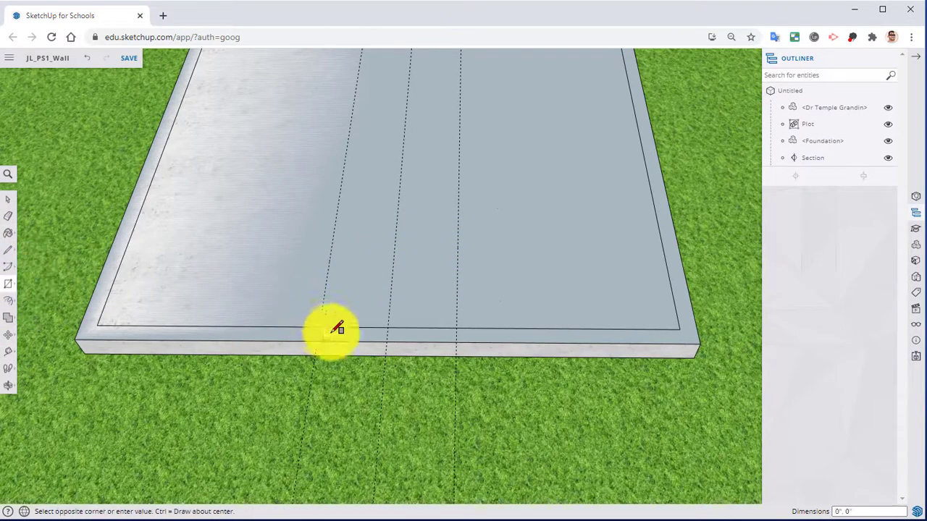
left_click(458, 342)
Erase the door rectangle's inner edge and the three guides used for the door opening.
left_click(9, 217)
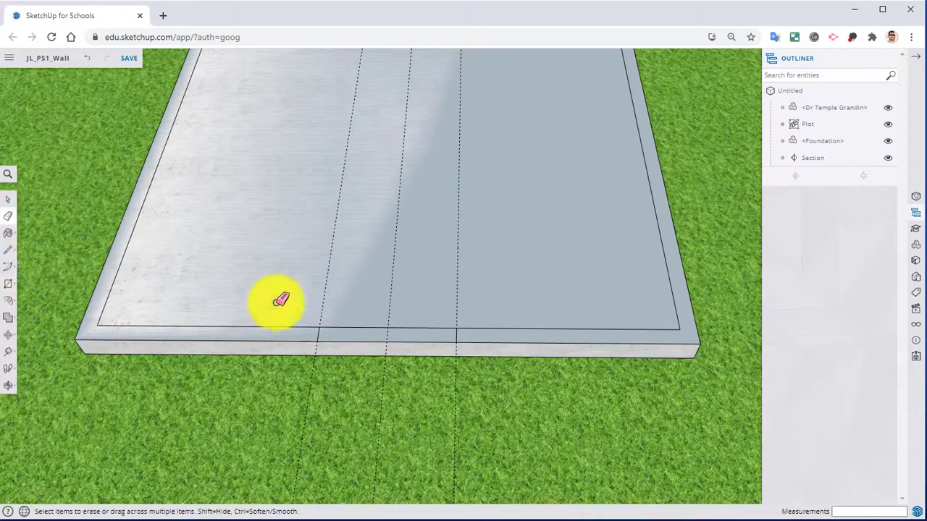
left_click(347, 326)
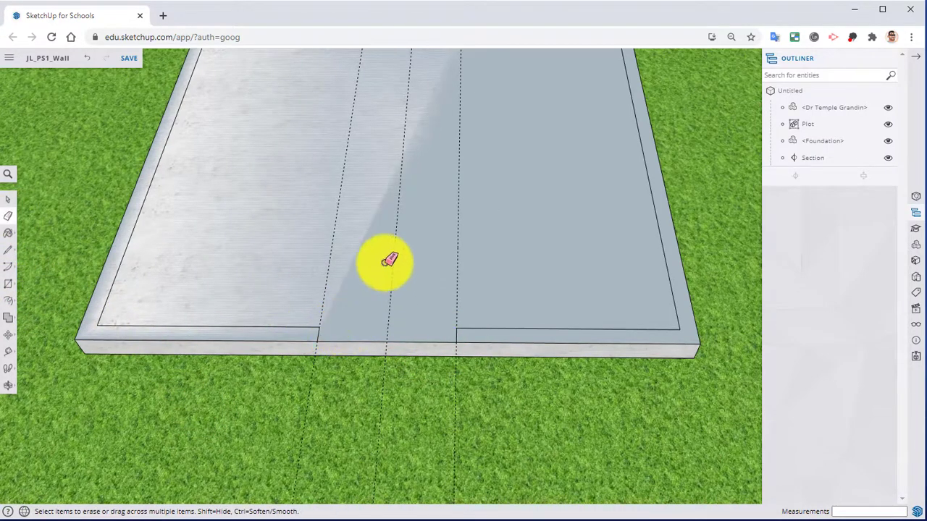
mouse_move(331, 254)
left_mouse_down()
mouse_move(452, 250)
mouse_move(461, 252)
mouse_move(461, 287)
left_mouse_up()
Add a guide 3' in from the front wall's outer edge for the centre of the closet's back wall.
mouse_move(441, 294)
middle_mouse_down()
mouse_move(437, 321)
mouse_move(453, 335)
mouse_move(601, 418)
mouse_move(572, 393)
middle_mouse_up()
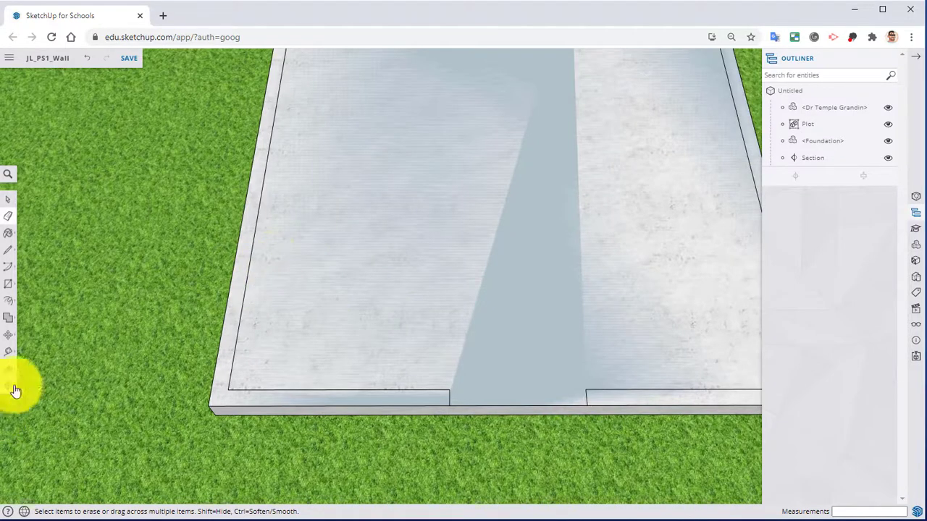
left_click(10, 351)
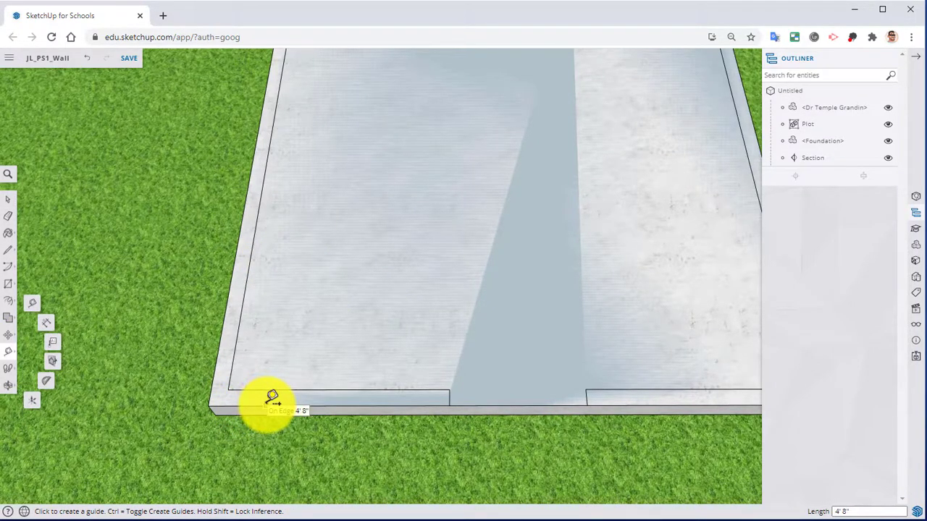
left_click(267, 404)
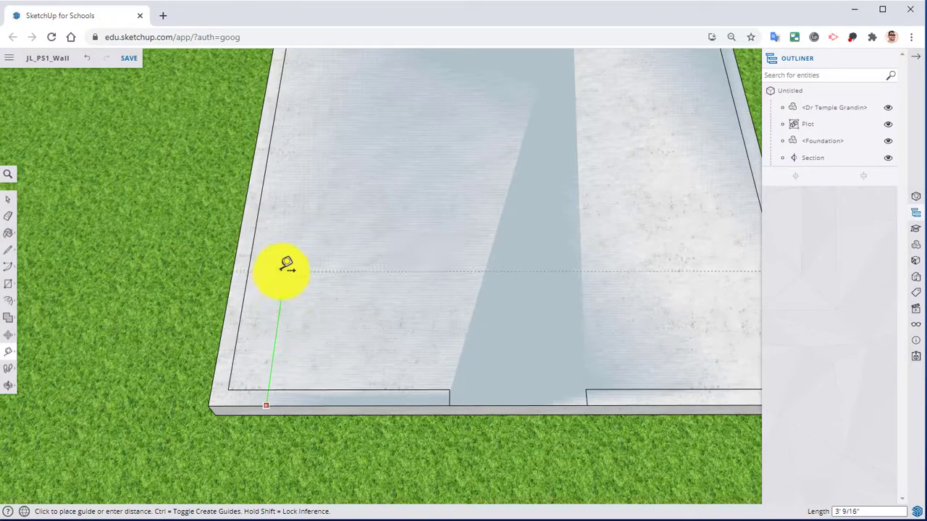
type("3'")
key("Return")
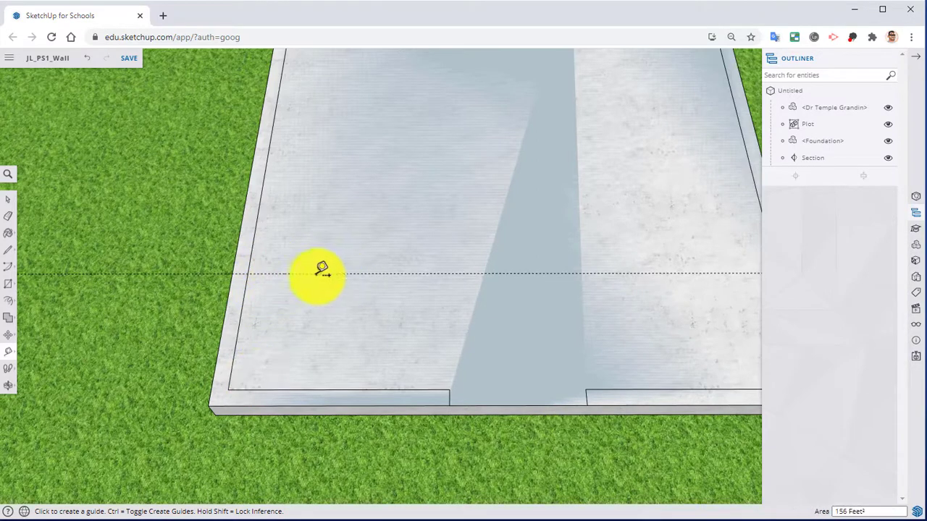
Add a guide 2.25" to each side of the 3' closet guide to mark the wall's thickness.
left_click(318, 273)
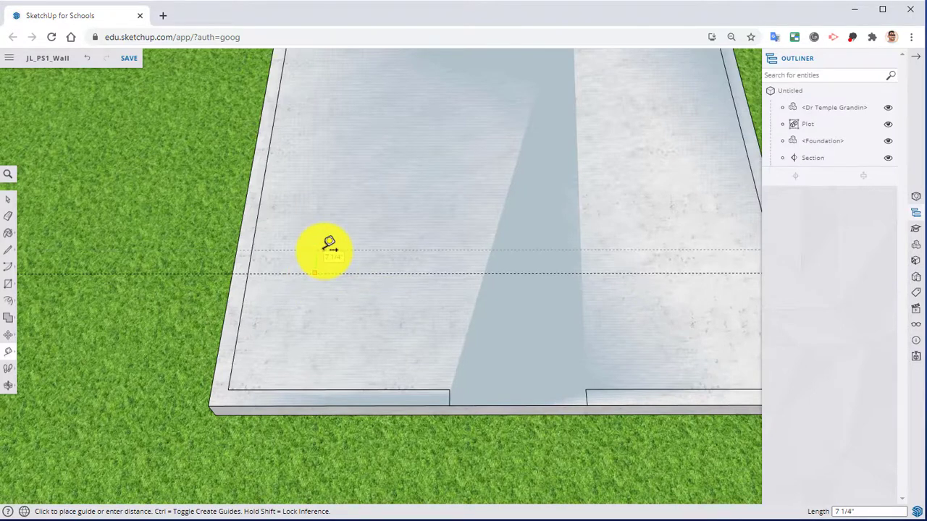
type("2.25")
key("Return")
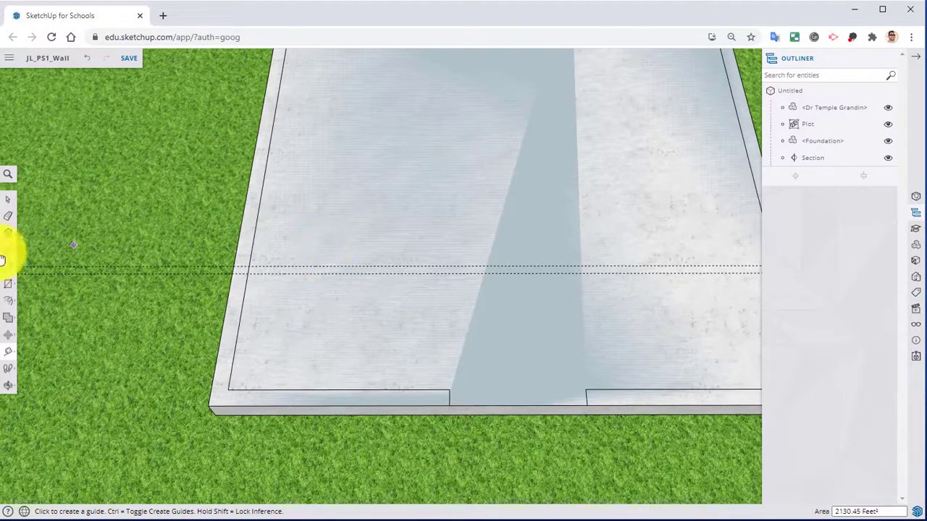
left_click(313, 273)
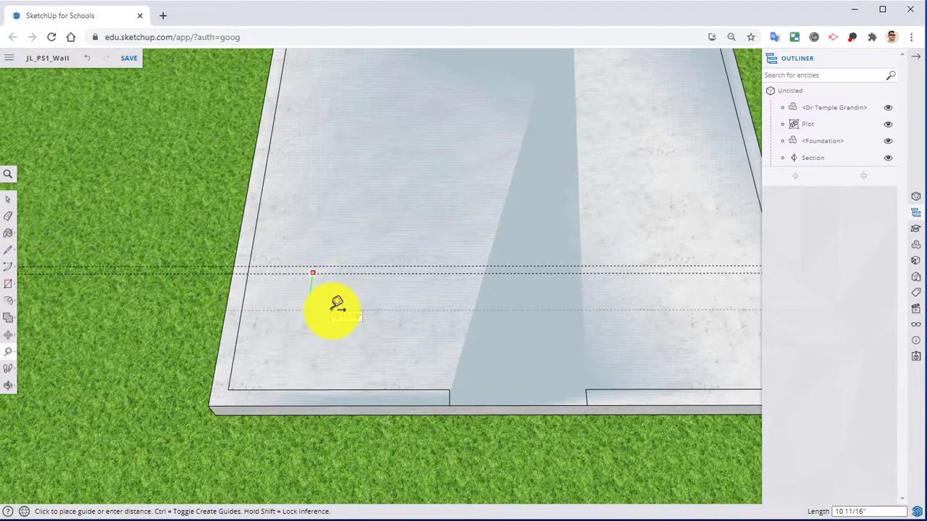
type("2' 4")
key("Return")
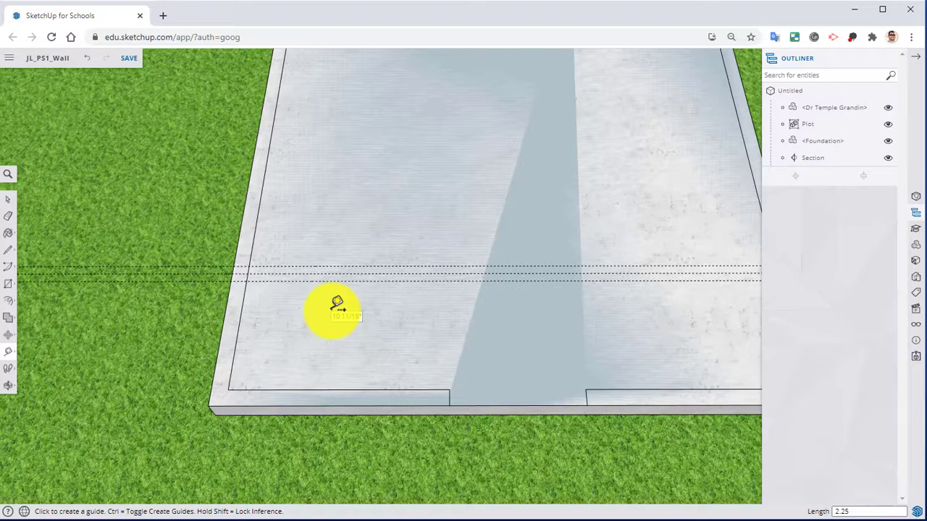
Add a guide 2' from the left wall's inner edge for the closet's depth.
left_click(257, 223)
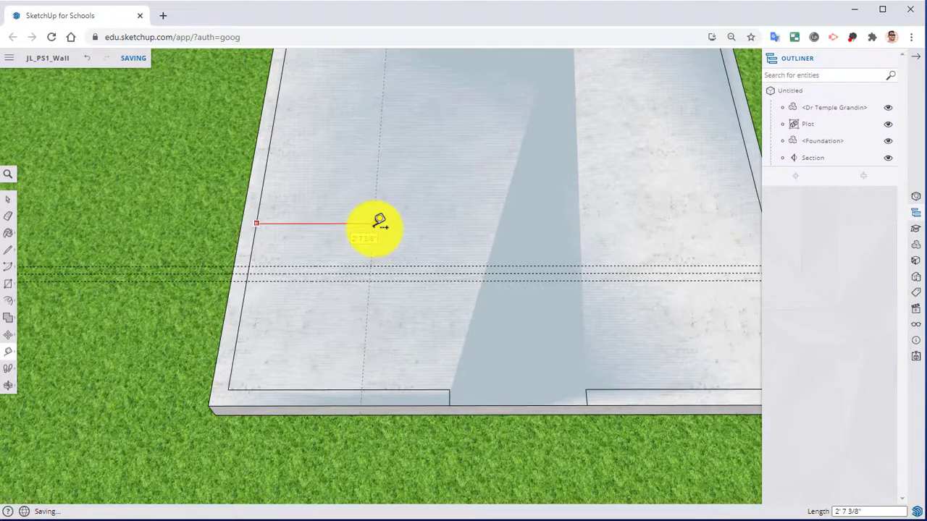
type("2'")
key("Return")
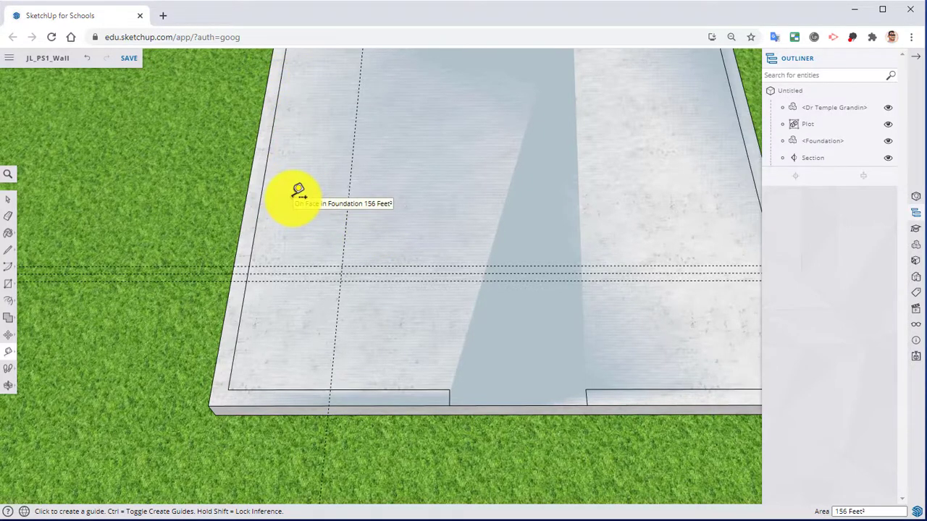
Examine the closet's layout and dimensions on the potting shed floor plan and return to the foundation.
scroll(478, 145, "down", 5)
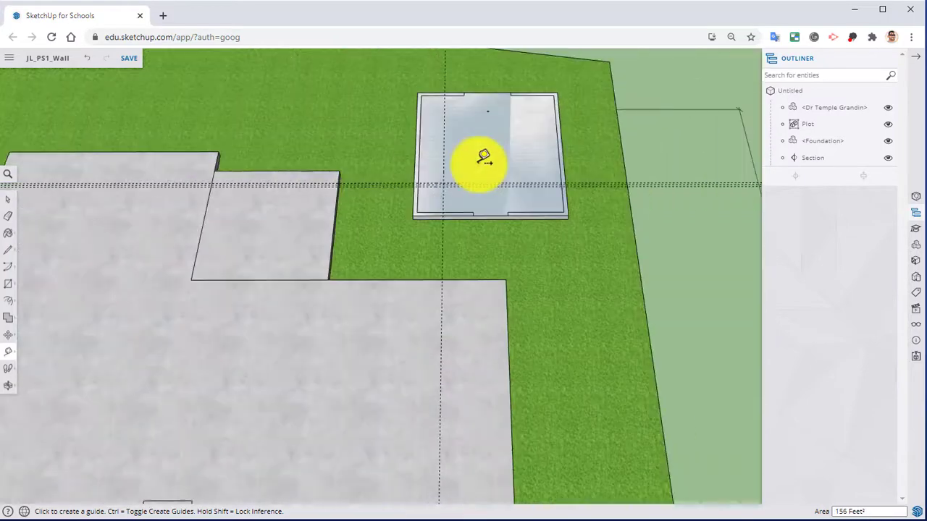
middle_click_drag(480, 162, 395, 515)
middle_click_drag(494, 119, 477, 229, "shift")
middle_click_drag(478, 195, 422, 396, "shift")
scroll(477, 268, "up", 4)
scroll(476, 253, "up", 3)
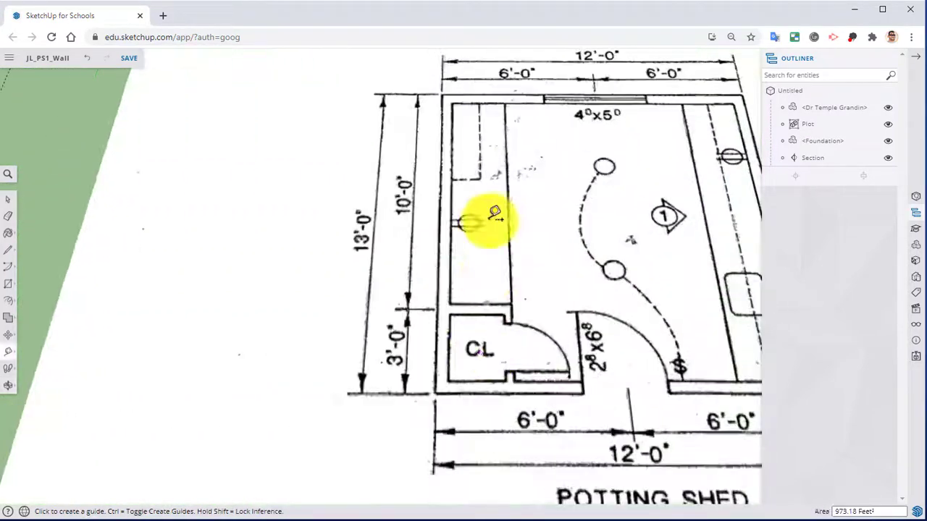
scroll(499, 318, "down", 7)
middle_click_drag(459, 451, 465, 117, "shift")
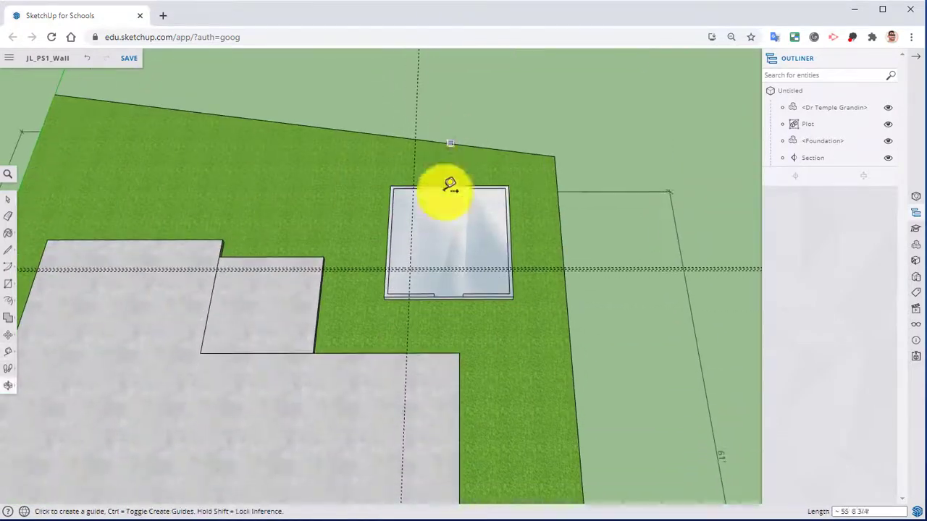
Add a guide 2" from the 2' closet guide, on its left-wall side.
scroll(432, 222, "up", 5)
middle_click_drag(406, 313, 545, 30, "shift")
scroll(485, 143, "up", 2)
mouse_move(496, 145)
middle_mouse_down()
mouse_move(511, 215)
mouse_move(466, 253)
middle_mouse_up()
left_click(412, 254)
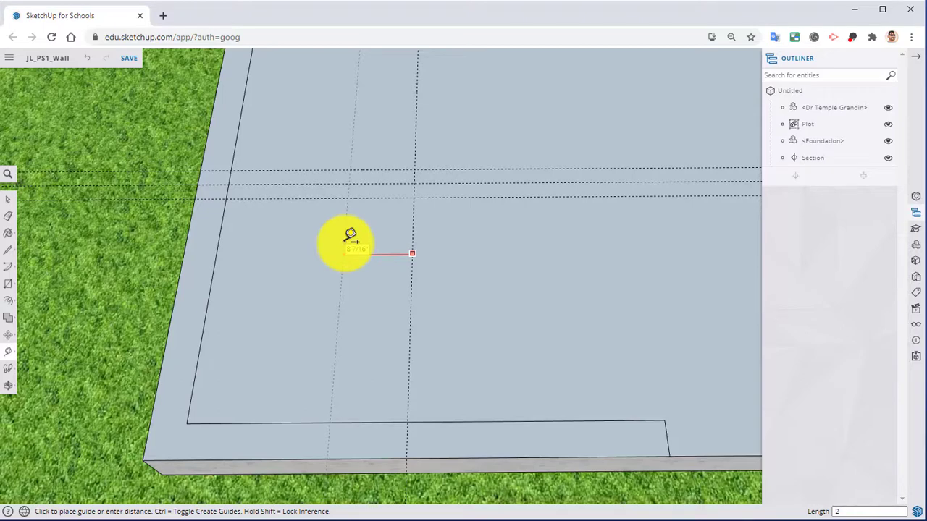
key("Return")
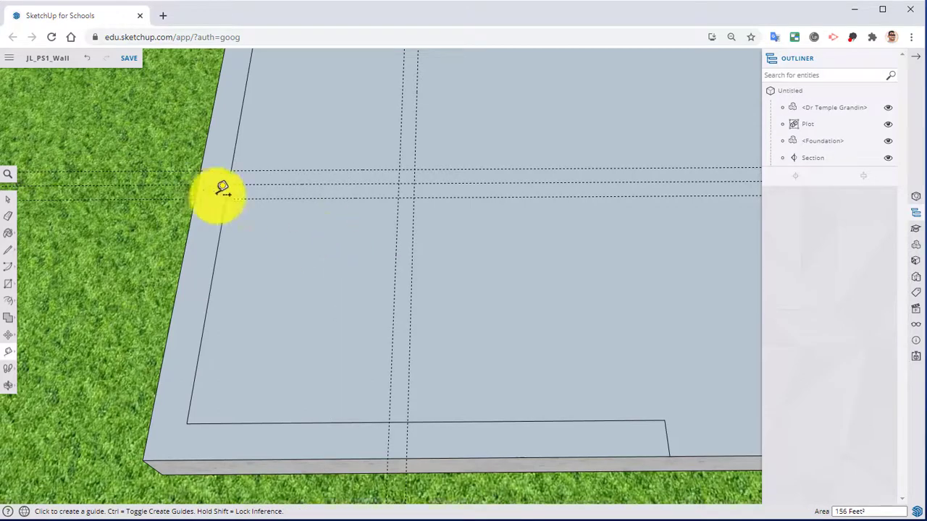
Add guides 3.5" inward from the closet wall's inner guide and the front wall's inner edge, and measure the closet door opening between them.
left_click(371, 197)
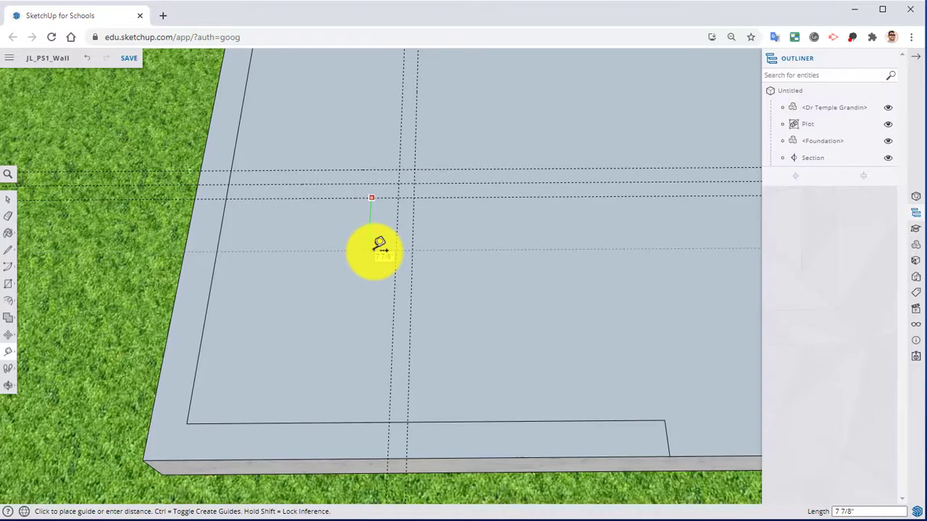
key("Return")
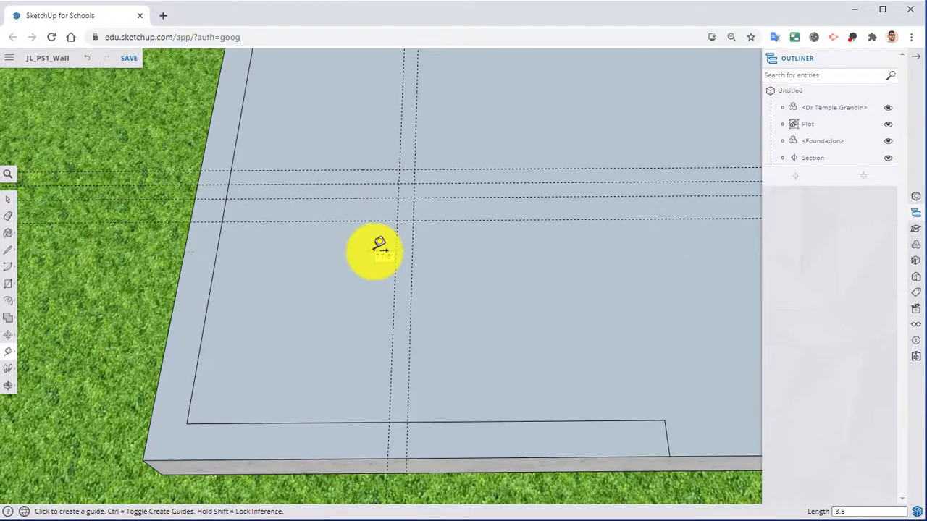
left_click(357, 422)
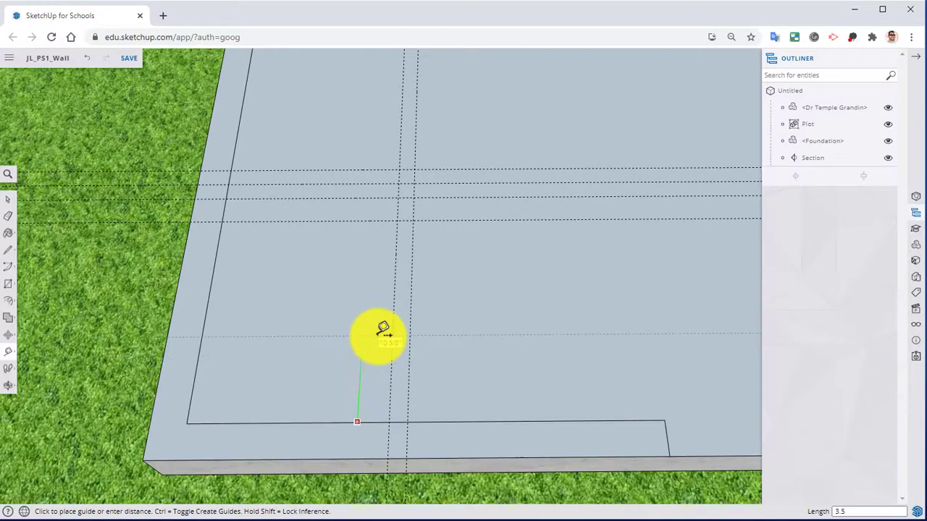
key("Return")
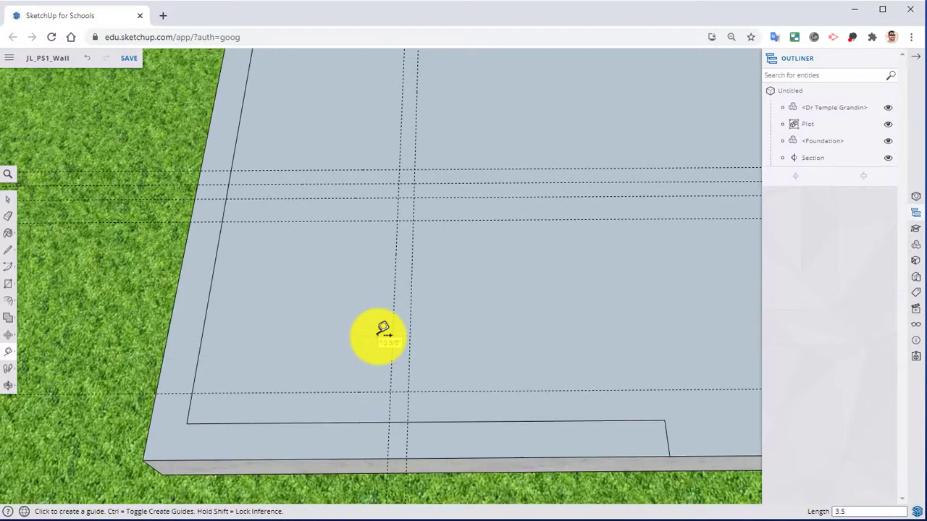
left_click(362, 220)
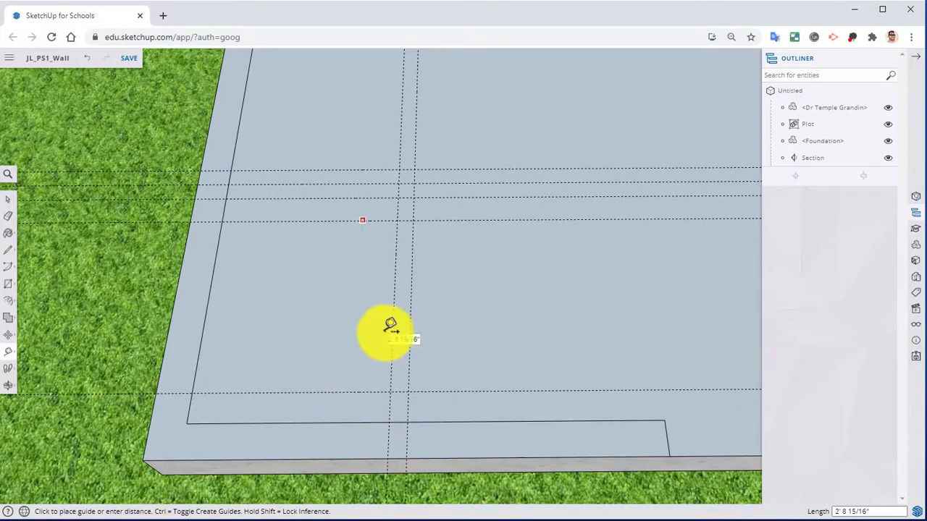
key("Escape")
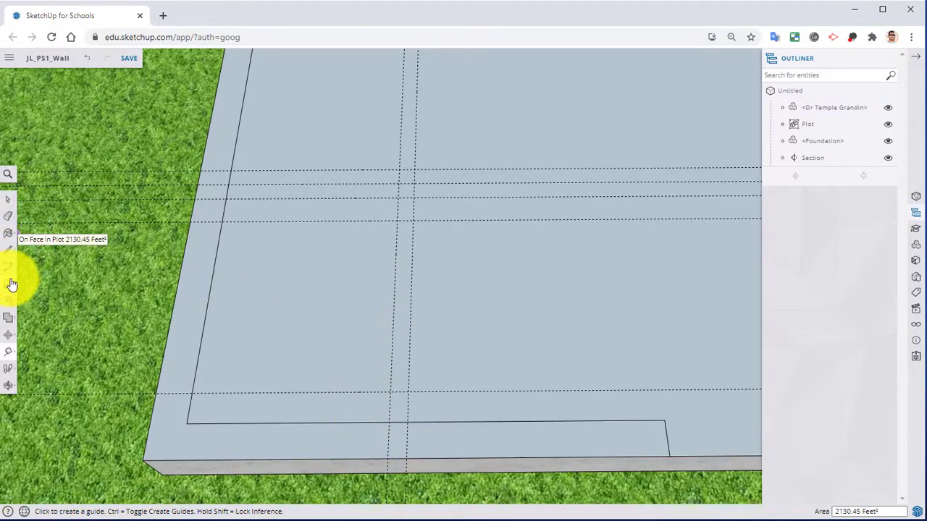
Draw a rectangle between the closet wall guides, from the left wall's inner edge to the outer closet depth guide.
left_click(9, 283)
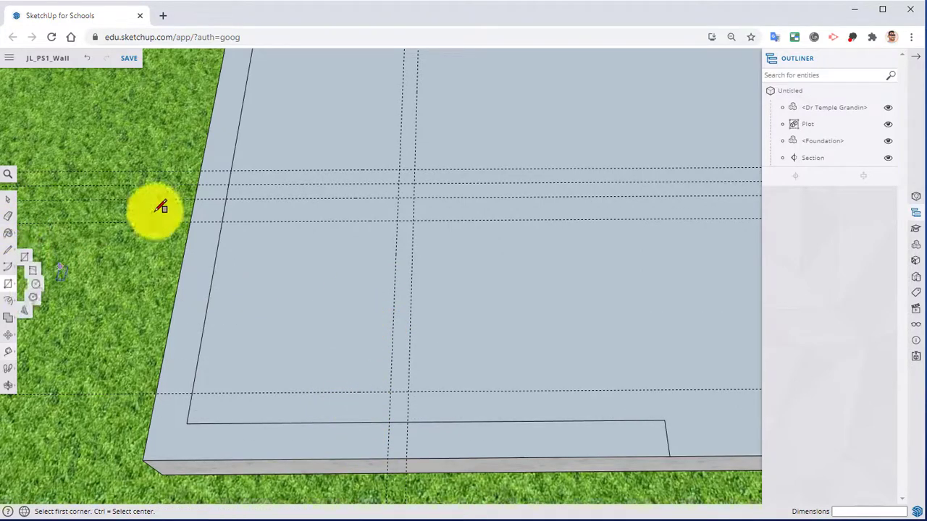
left_click(231, 170)
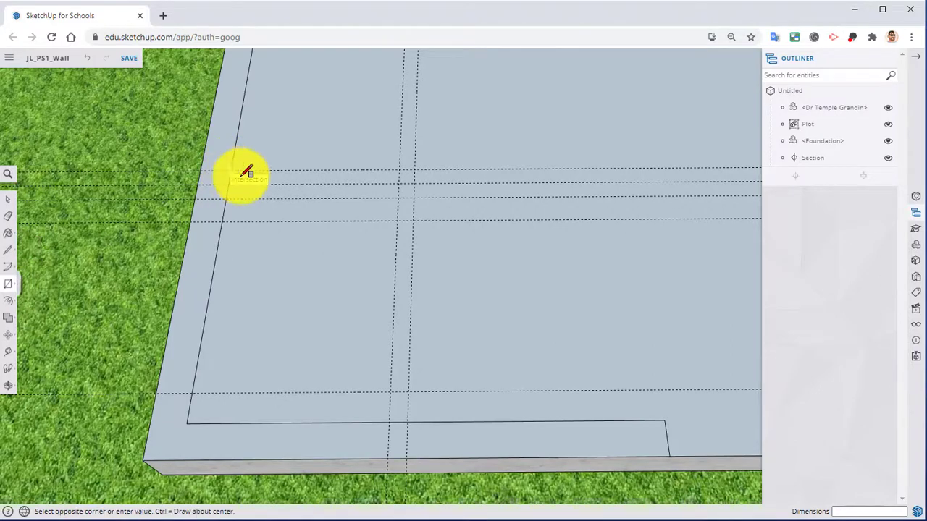
left_click(415, 197)
left_click(397, 198)
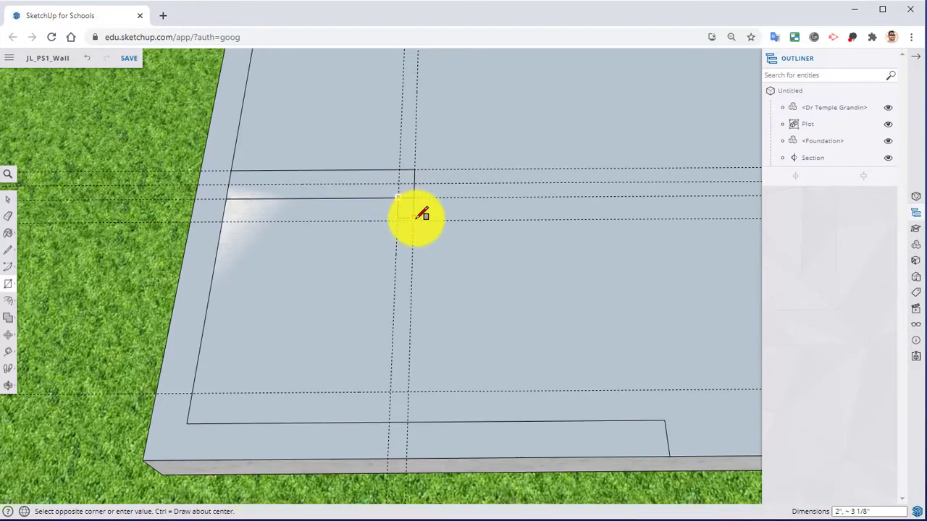
key("Escape")
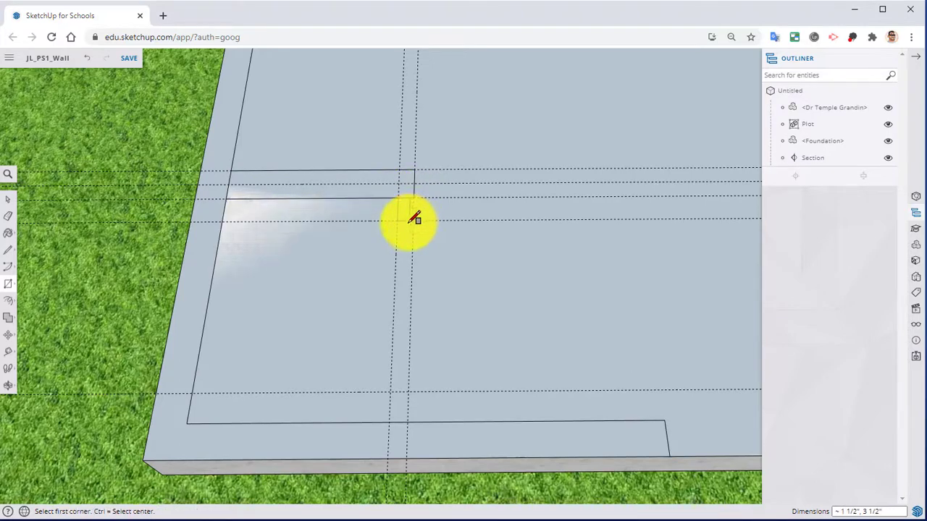
key("ctrl")
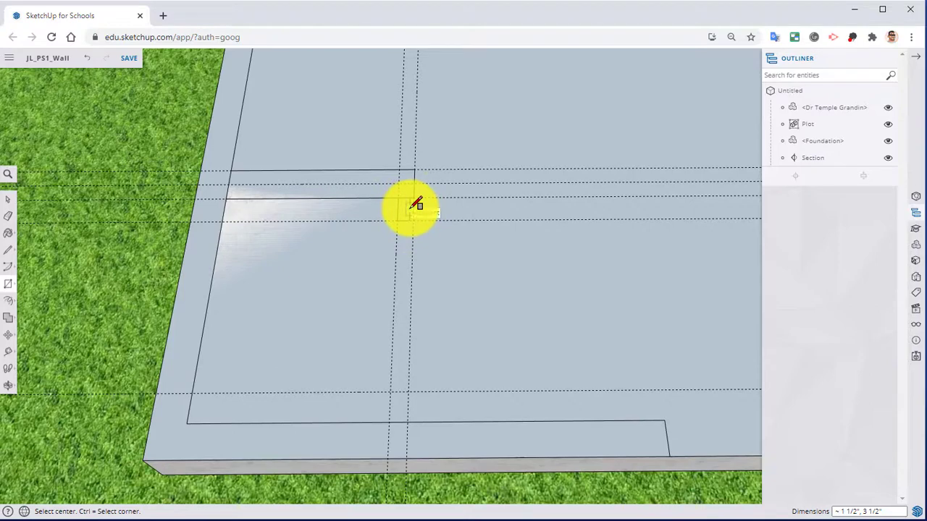
left_click(85, 58)
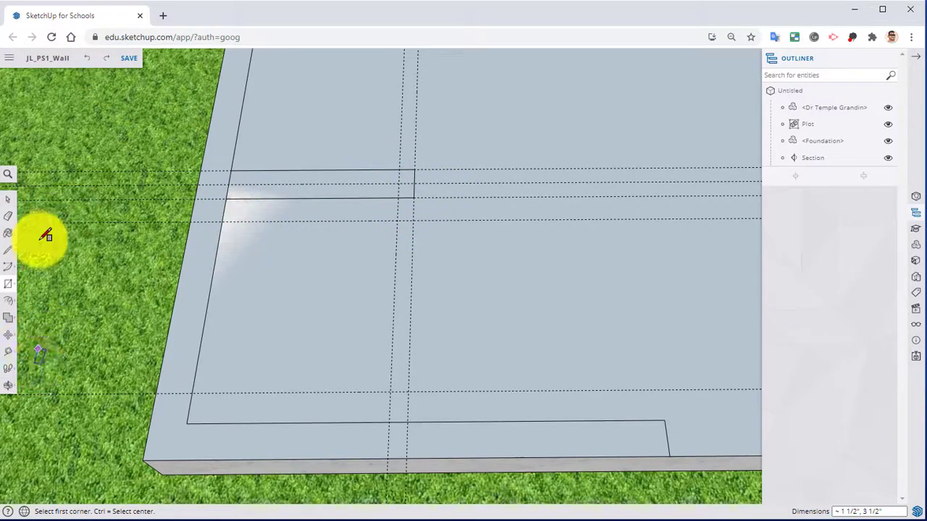
Draw two 2" by 3 1/2" rectangles on either side of the closet door opening, at the closet wall and the front wall.
left_click(398, 197)
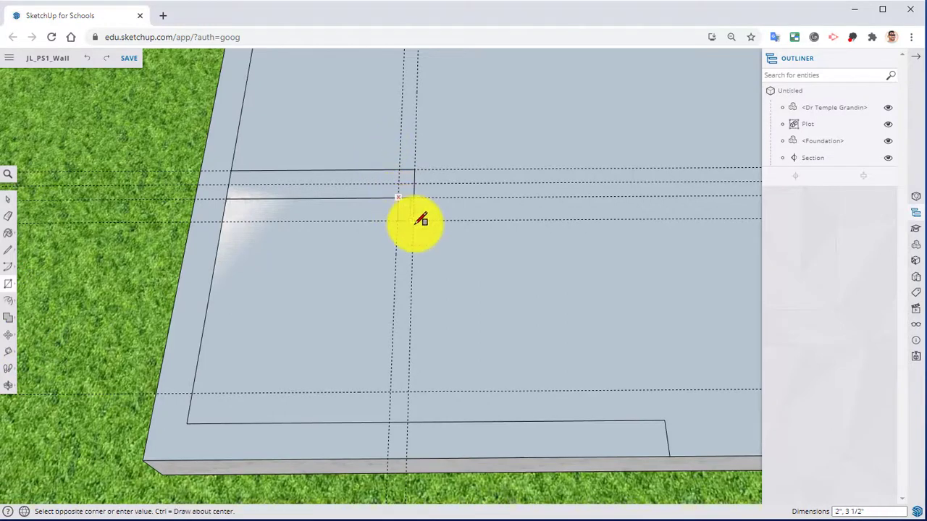
left_click(414, 221)
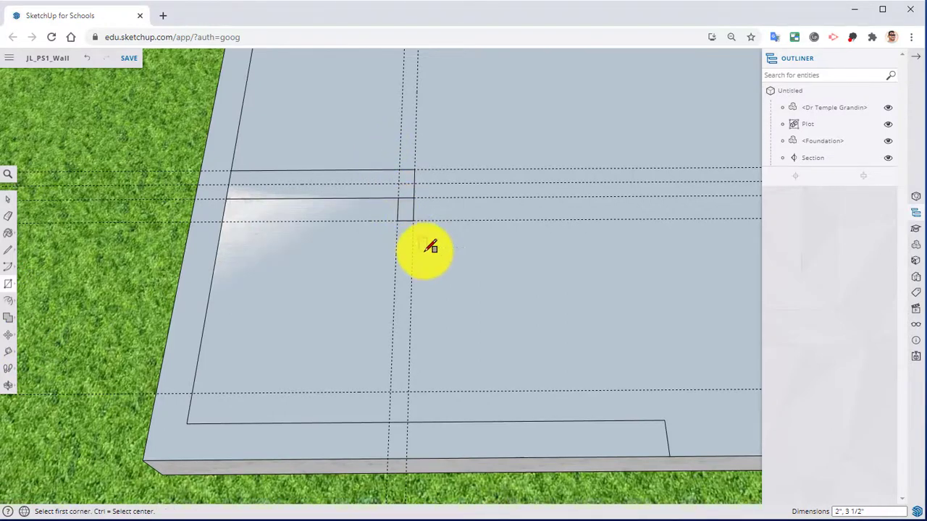
left_click(394, 392)
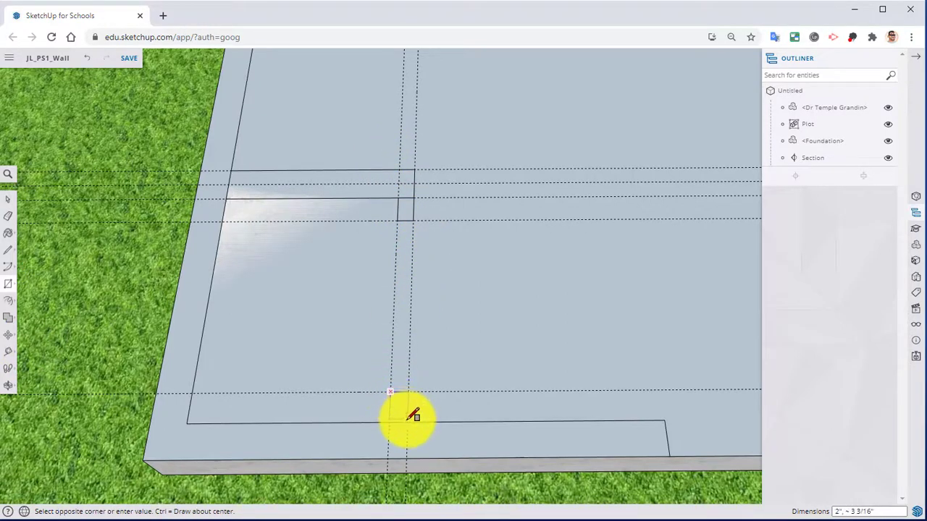
left_click(408, 423)
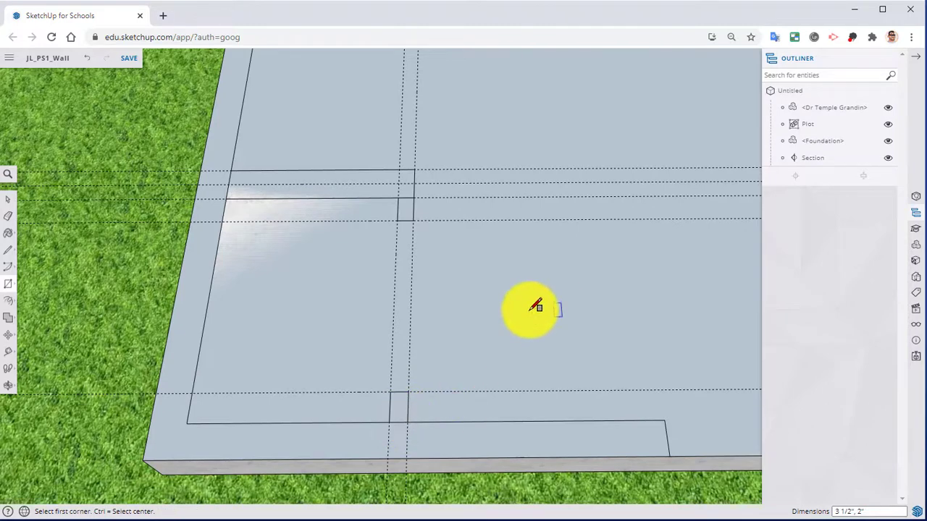
Erase most of the closet guides, the edges dividing the closet walls from the adjoining walls, and the stray guide point on the floor.
left_click(14, 217)
mouse_move(517, 242)
left_mouse_down()
mouse_move(496, 164)
mouse_move(499, 232)
mouse_move(501, 194)
left_mouse_up()
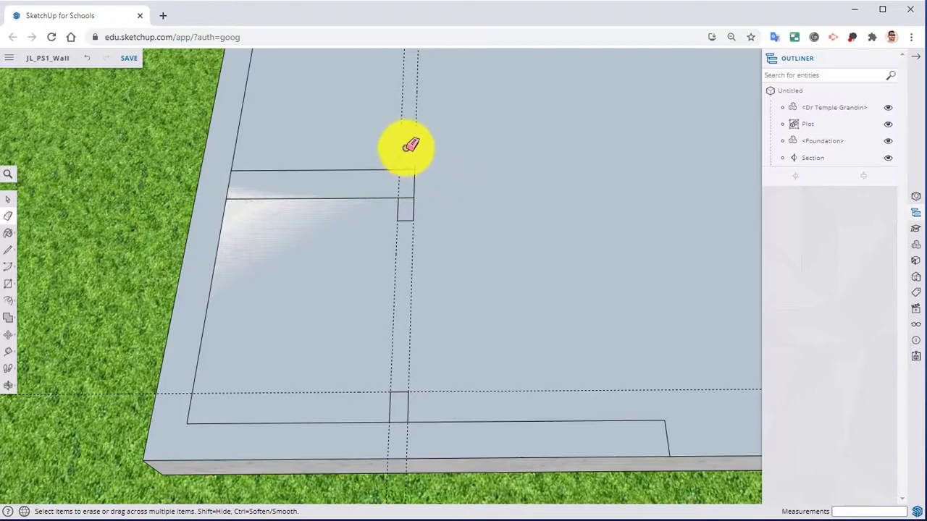
left_click_drag(400, 144, 393, 238)
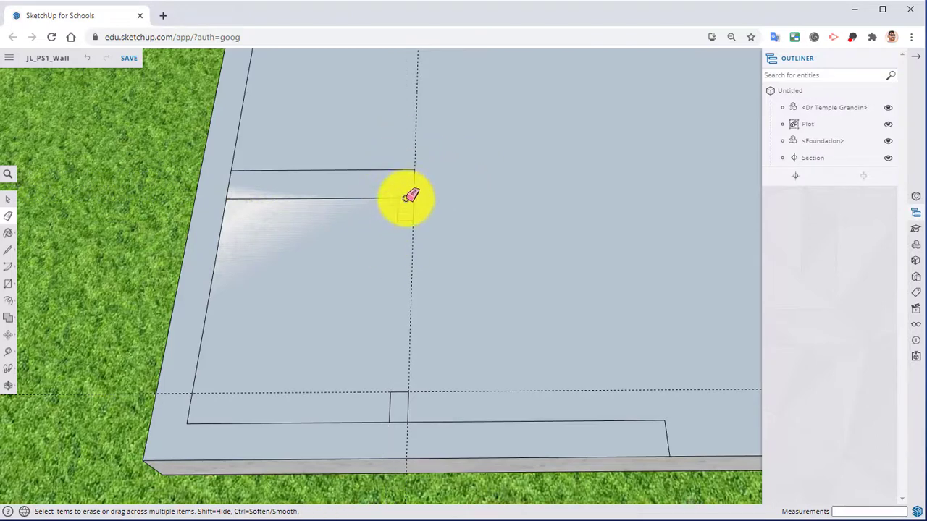
left_click(400, 423)
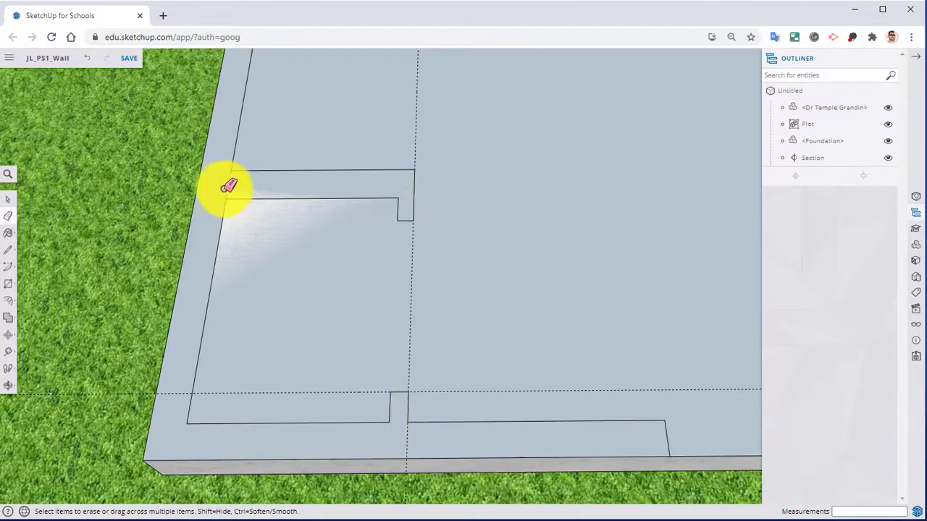
scroll(287, 218, "down", 2)
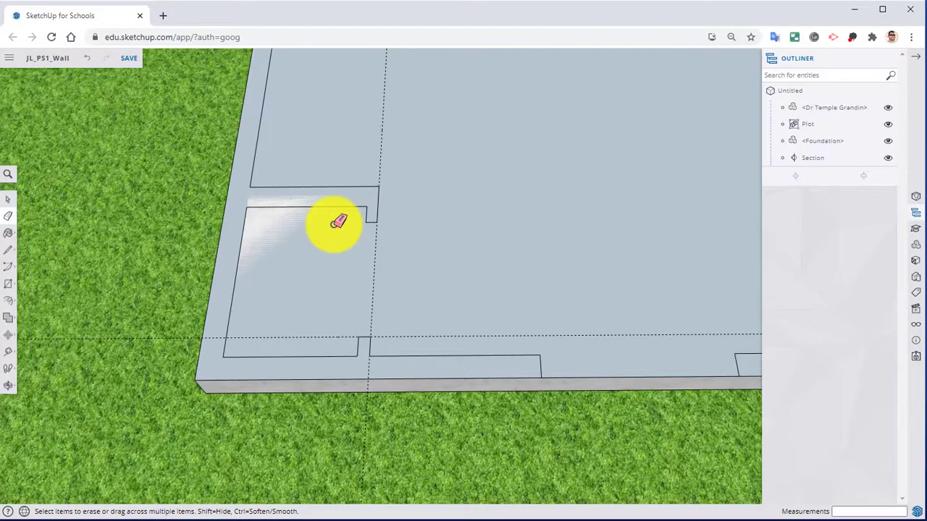
middle_click_drag(248, 124, 236, 326)
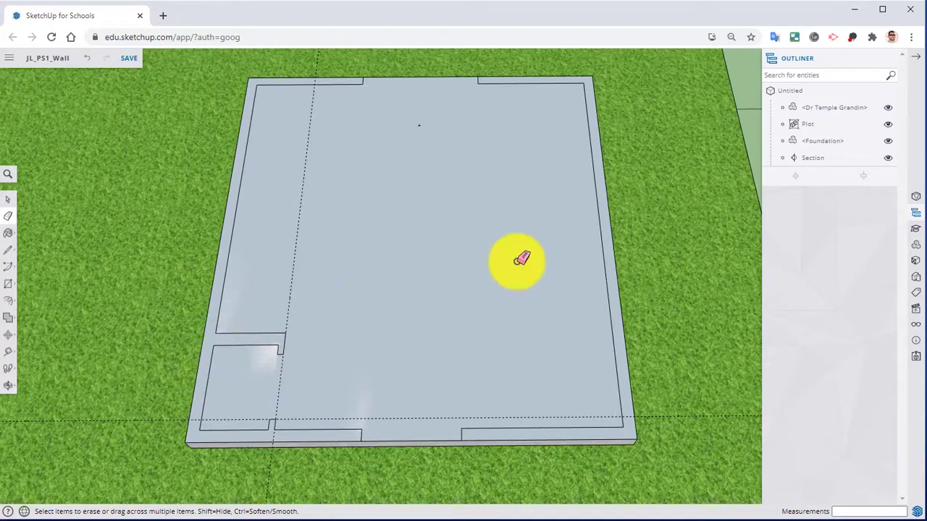
left_click(419, 126)
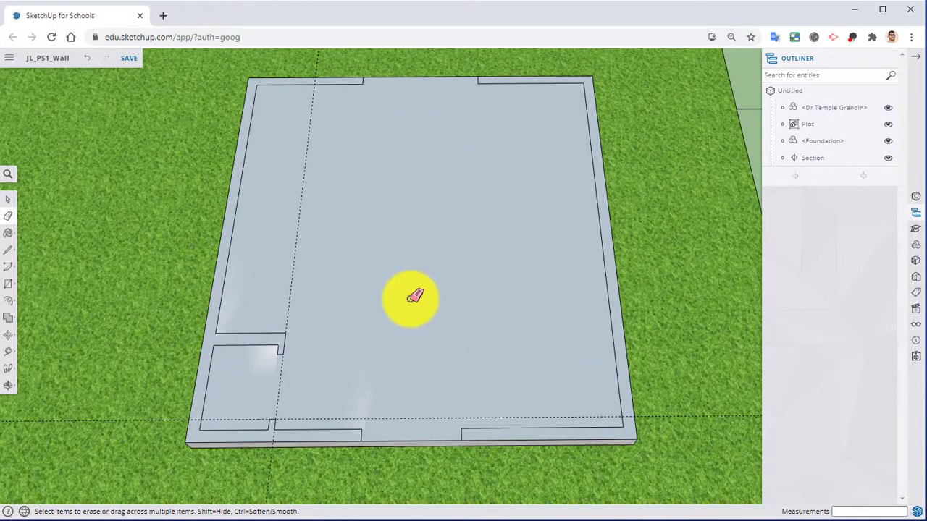
Examine the wall and closet layout on the potting shed floor plan and return to the foundation.
middle_click_drag(432, 350, 434, 370, "shift")
scroll(434, 370, "down", 4)
middle_click_drag(488, 226, 457, 470, "shift")
middle_click_drag(465, 309, 449, 440, "shift")
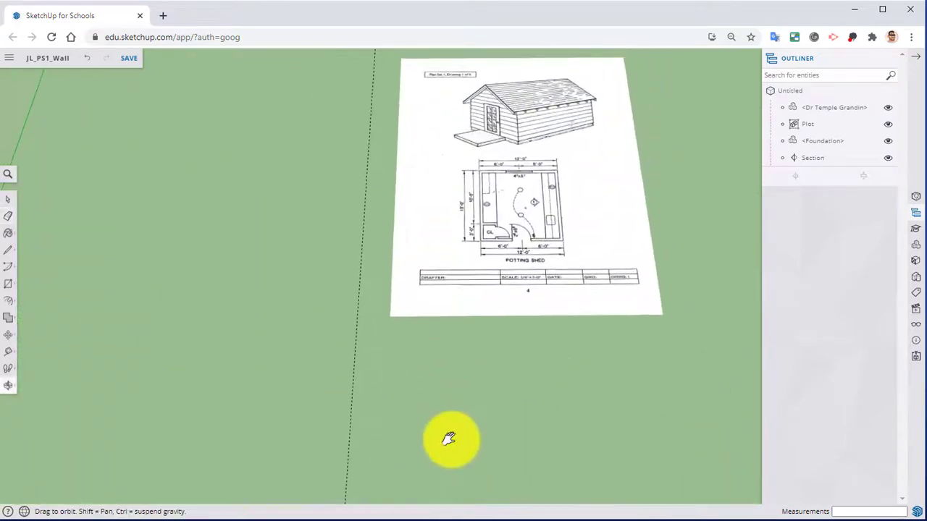
scroll(523, 220, "up", 3)
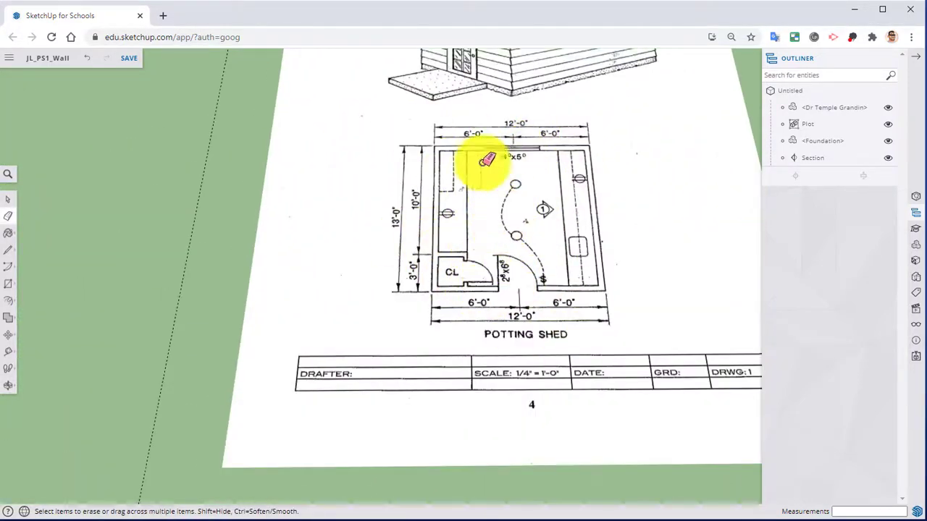
scroll(437, 420, "down", 4)
middle_click_drag(436, 420, 427, 181)
scroll(247, 424, "up", 3)
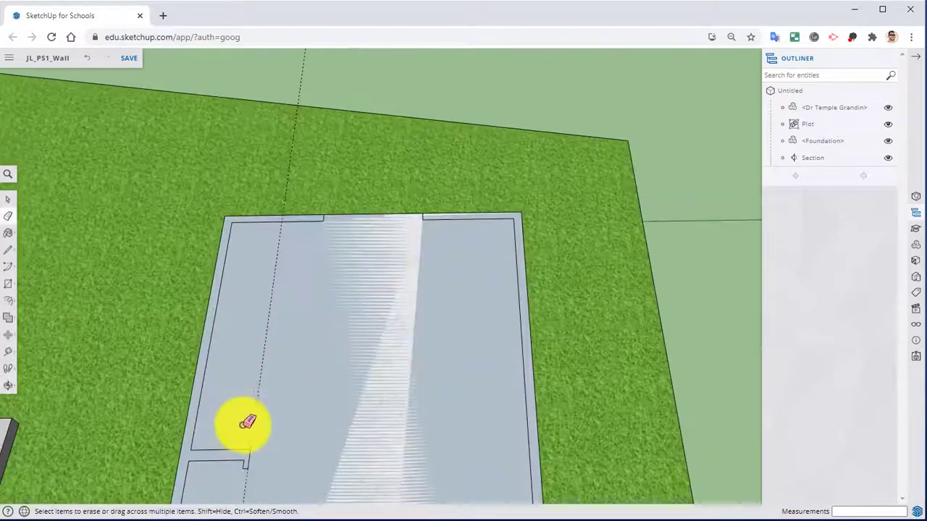
Erase the remaining two guides along the closet's front and beside the front wall.
middle_click_drag(343, 455, 402, 290)
scroll(401, 290, "up", 2)
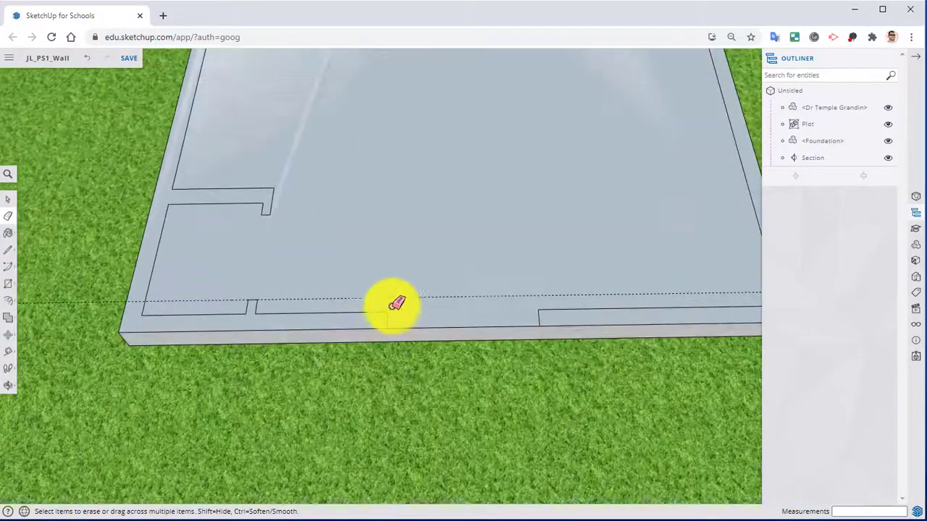
middle_click_drag(342, 286, 269, 278)
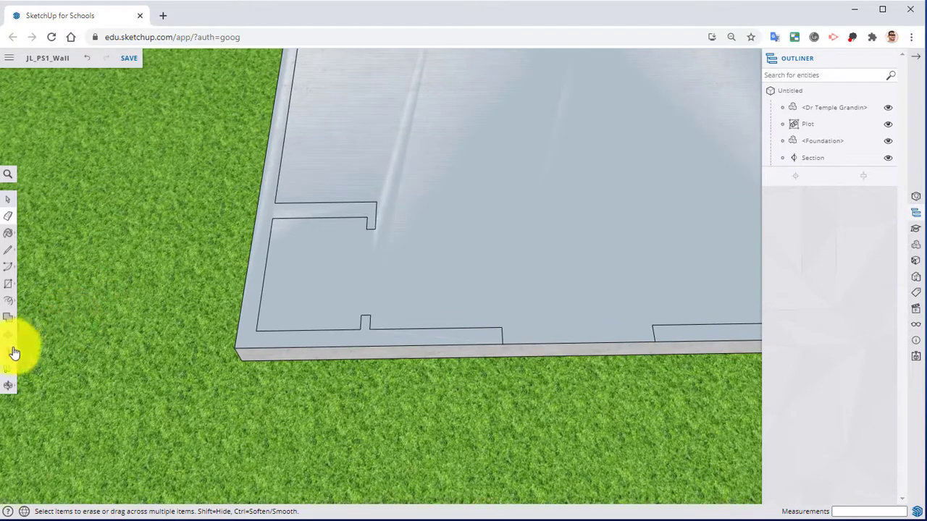
left_click(10, 300)
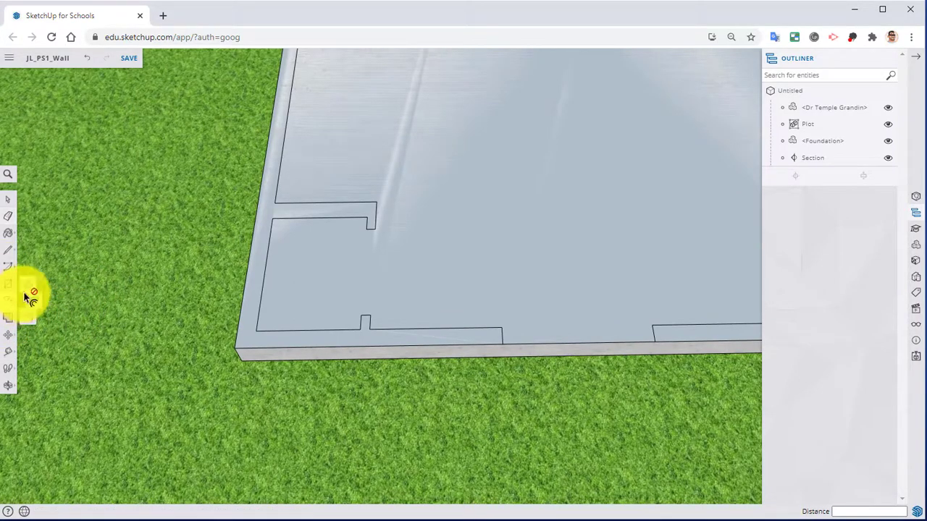
left_click(252, 313)
left_click(262, 279)
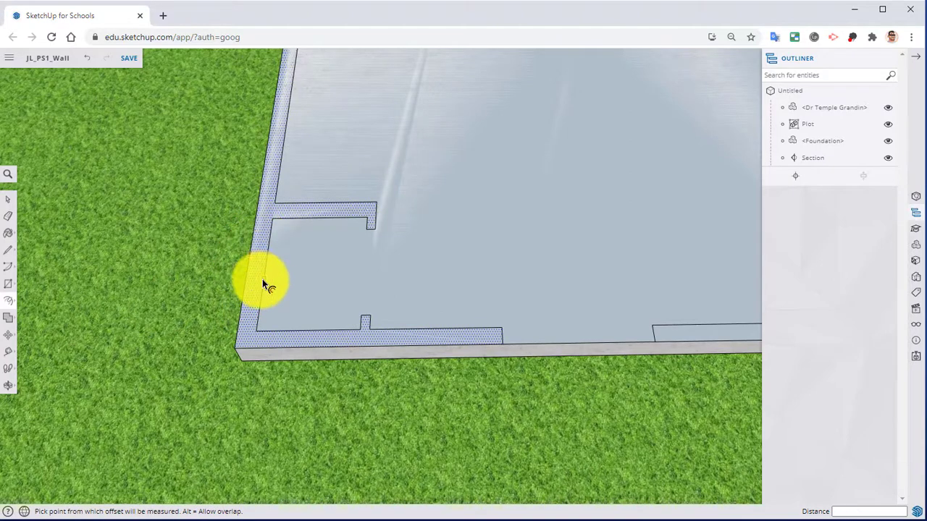
key("Escape")
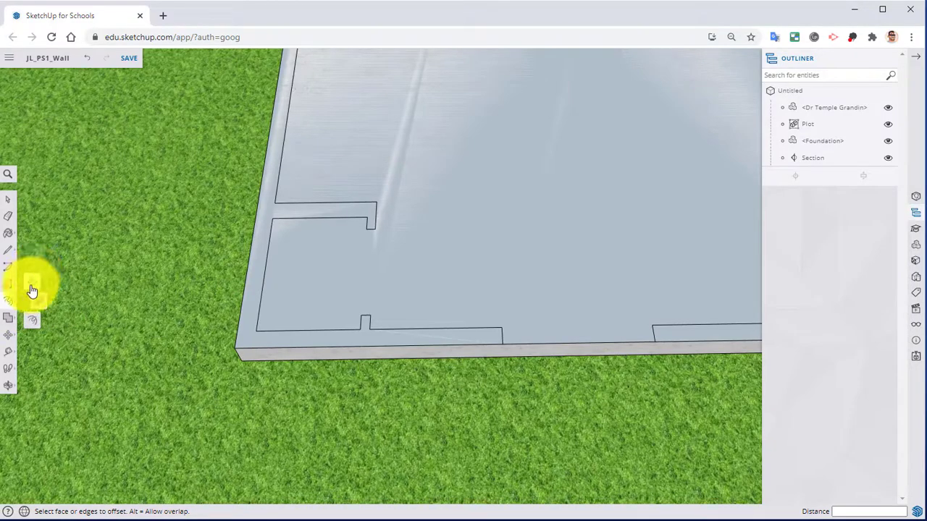
Reverse the face of the connected left and closet wall outline so its front side faces up.
left_click(32, 290)
left_click(246, 330)
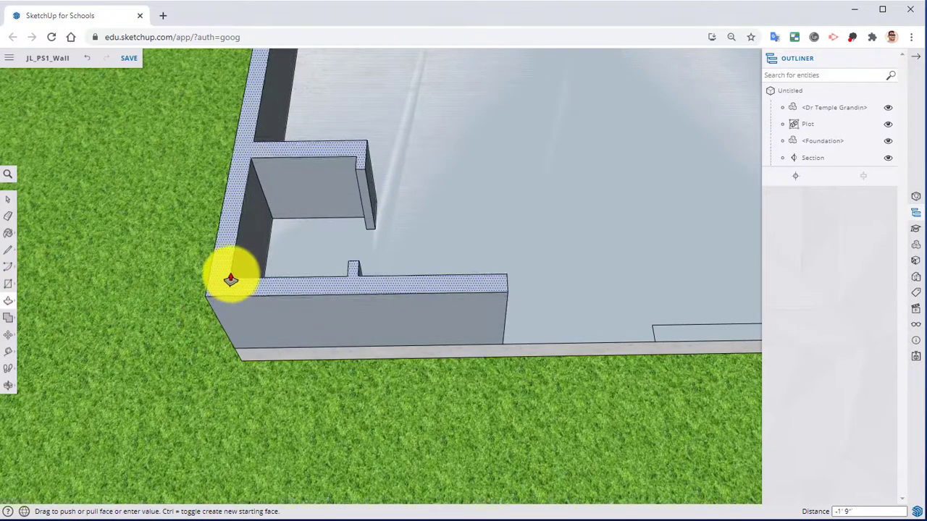
key("Escape")
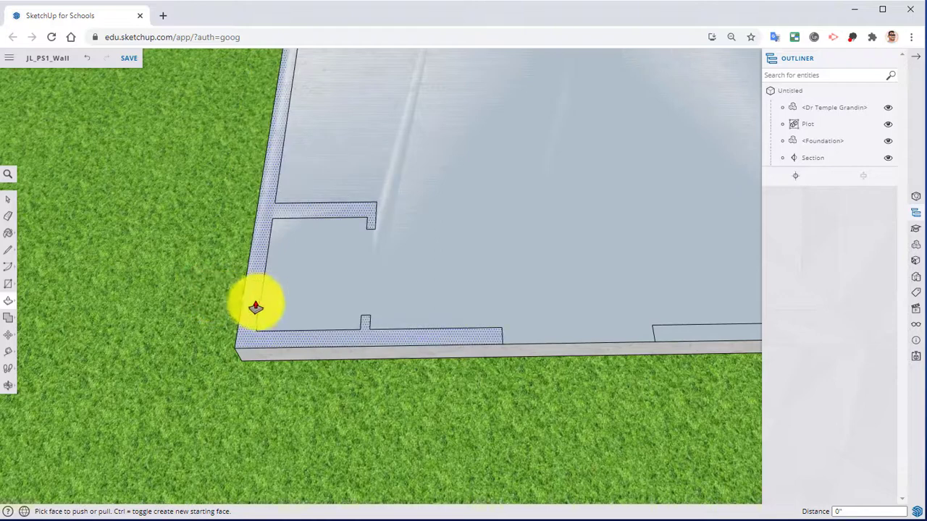
right_click(255, 307)
left_click(300, 441)
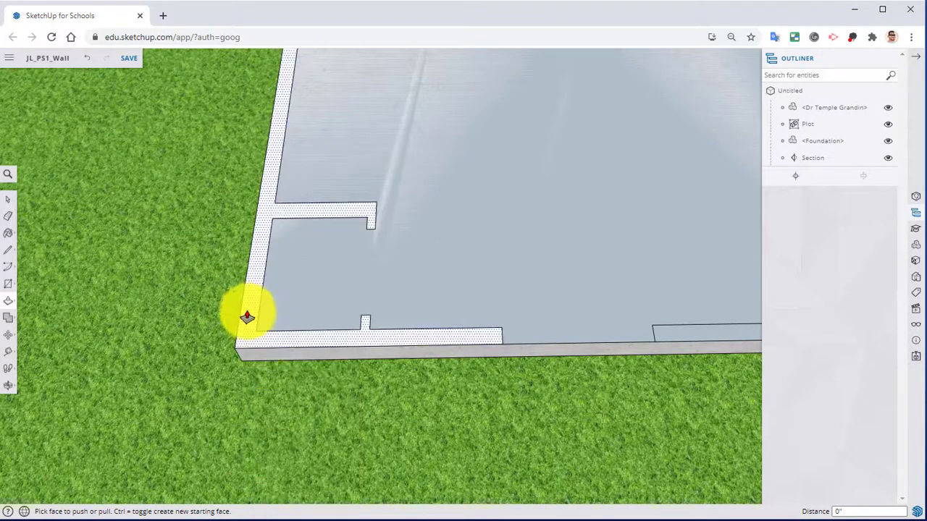
Push/Pull the left and closet wall face up 8'.
left_click(247, 317)
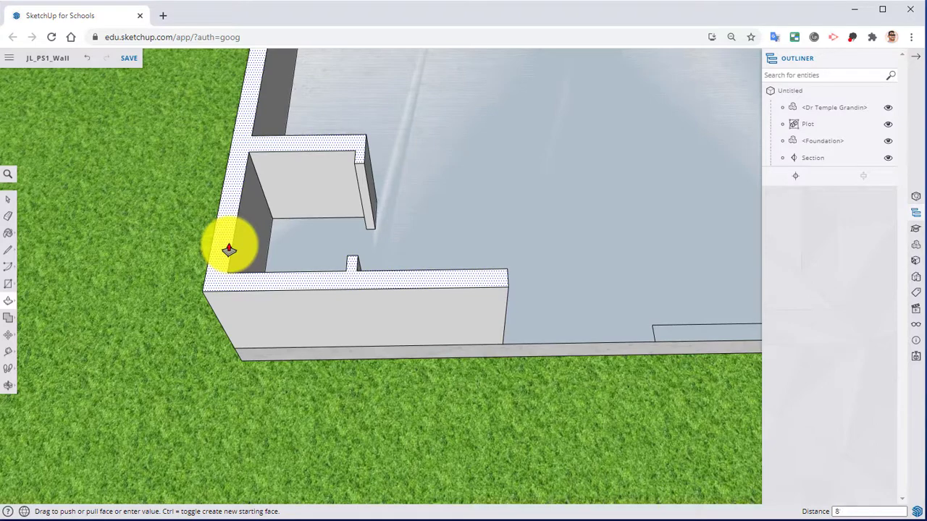
key("Return")
scroll(218, 223, "down", 2)
middle_click_drag(525, 233, 425, 348, "shift")
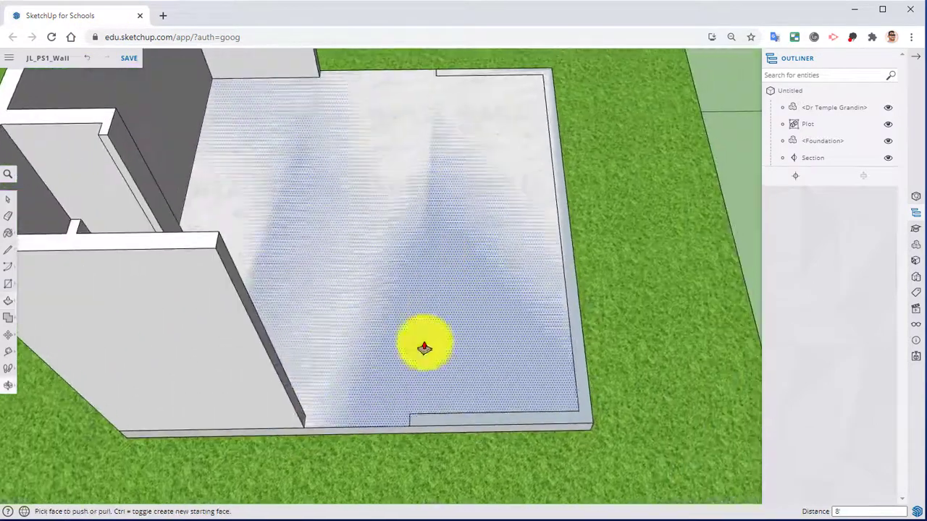
Reverse the face of the right wall's floor outline so its front side faces up.
left_click(576, 289)
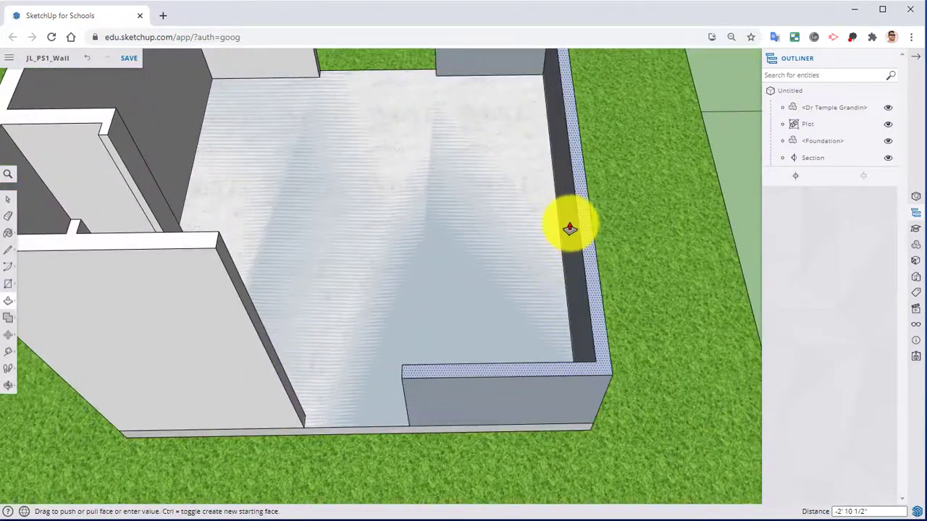
left_click(570, 231)
right_click(566, 254)
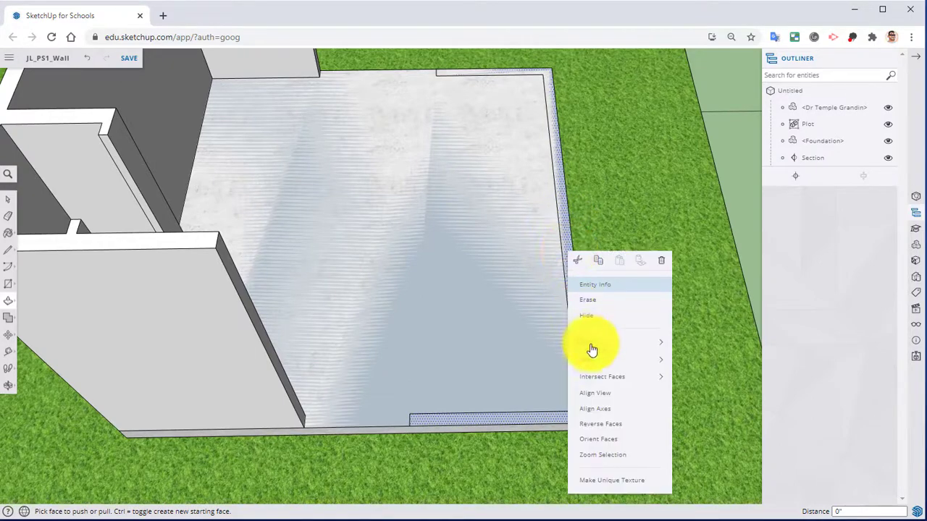
left_click(608, 423)
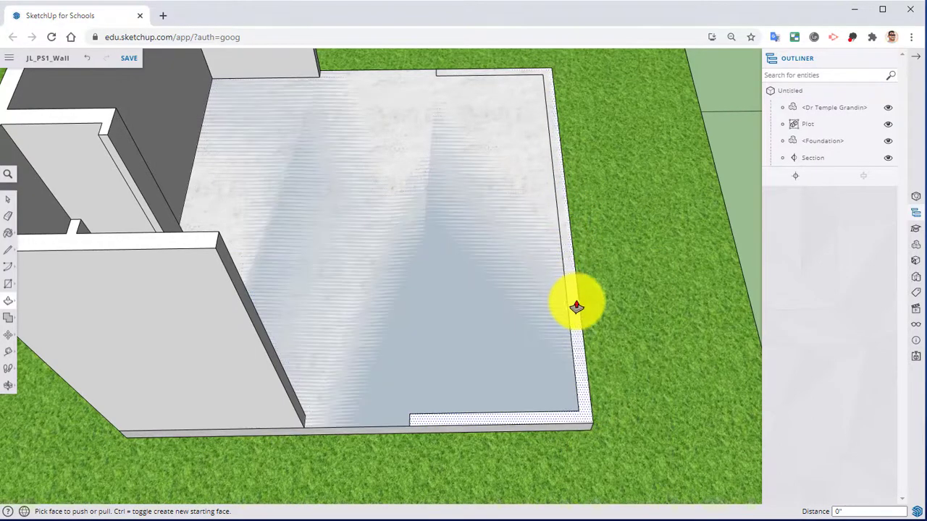
Push/Pull the right wall face up 8'.
left_click(575, 305)
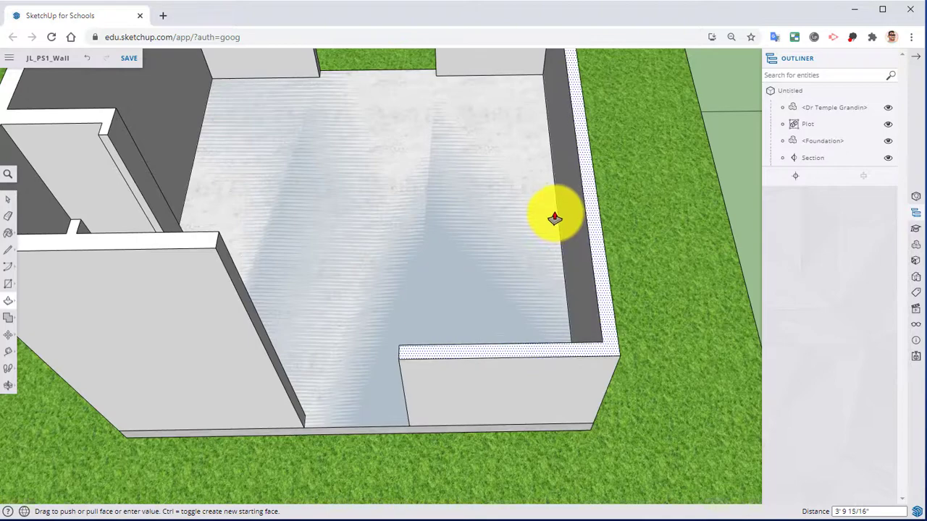
type("8'")
key("Return")
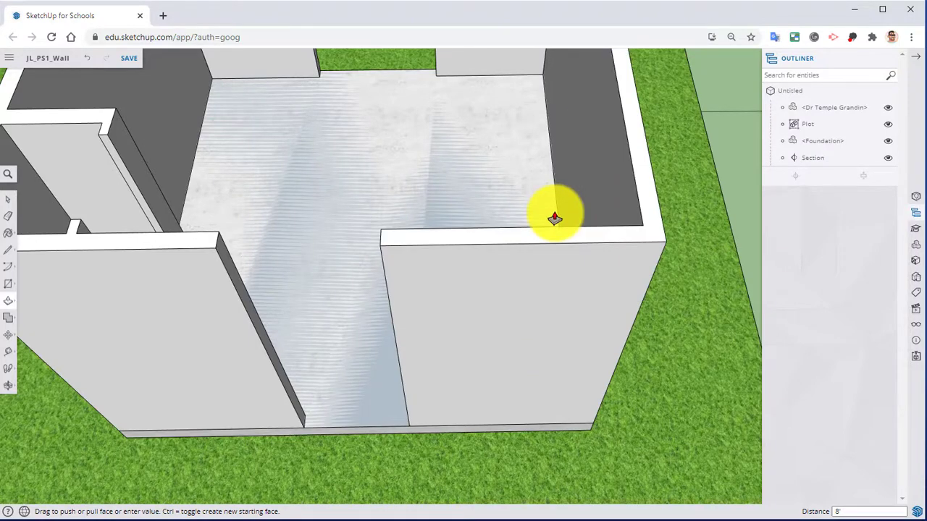
scroll(490, 282, "down", 3)
middle_click_drag(491, 282, 459, 254)
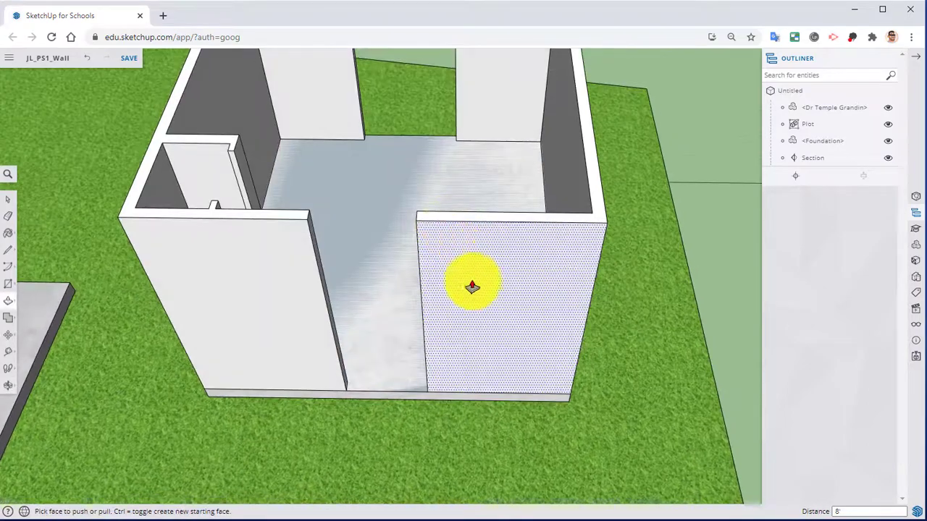
middle_click_drag(471, 287, 517, 352)
scroll(501, 283, "down", 5)
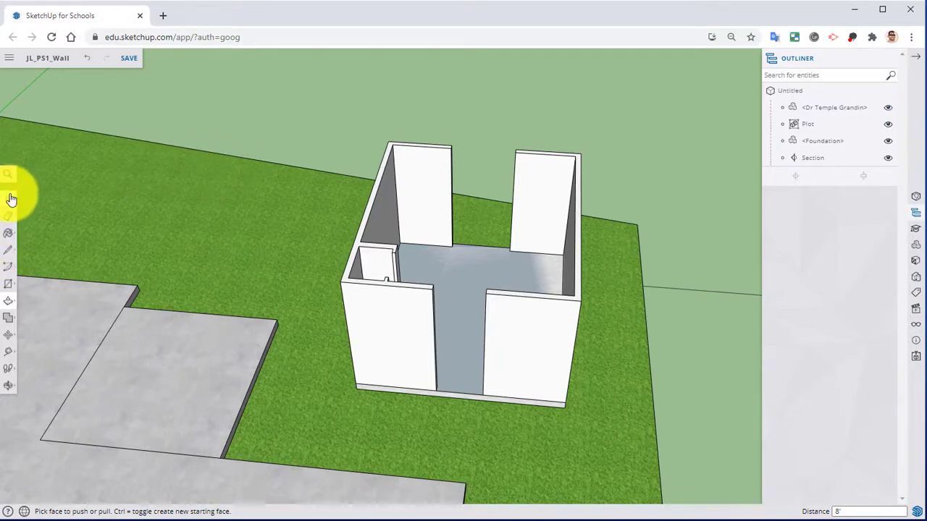
Delete the leftover floor face enclosed by the walls, keeping the foundation beneath it.
middle_click_drag(181, 268, 442, 289)
scroll(442, 289, "up", 5)
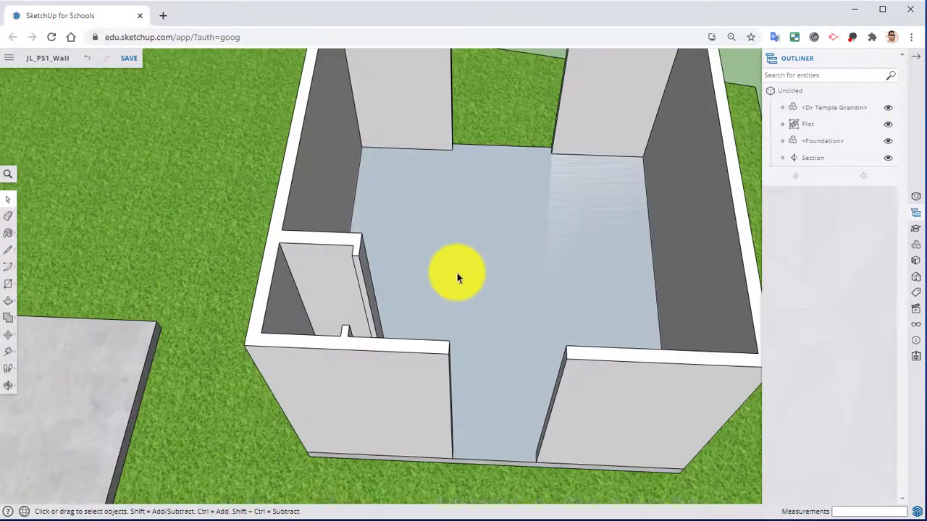
left_click(457, 273)
key("Delete")
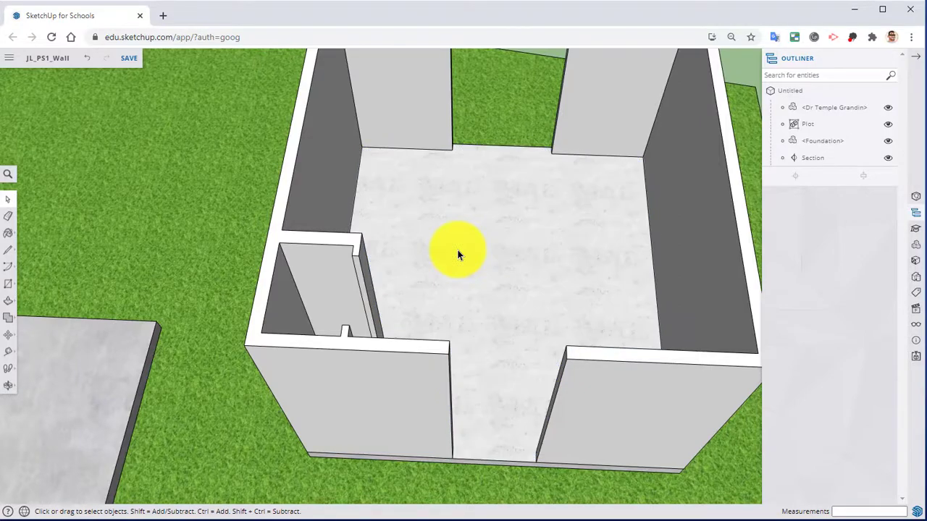
Place a horizontal guide across the front wall, measured up from its bottom edge, for the top of the doorway.
middle_click_drag(457, 255, 544, 265)
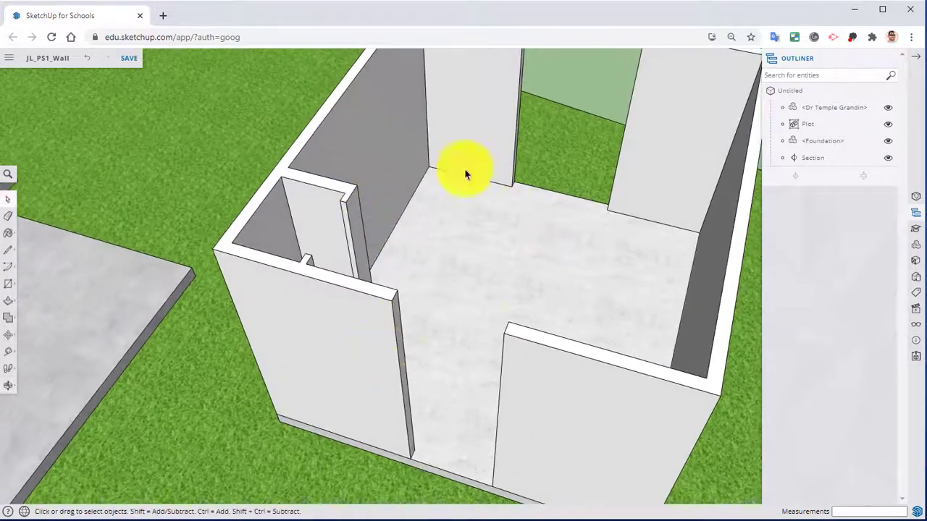
middle_click_drag(483, 262, 405, 343)
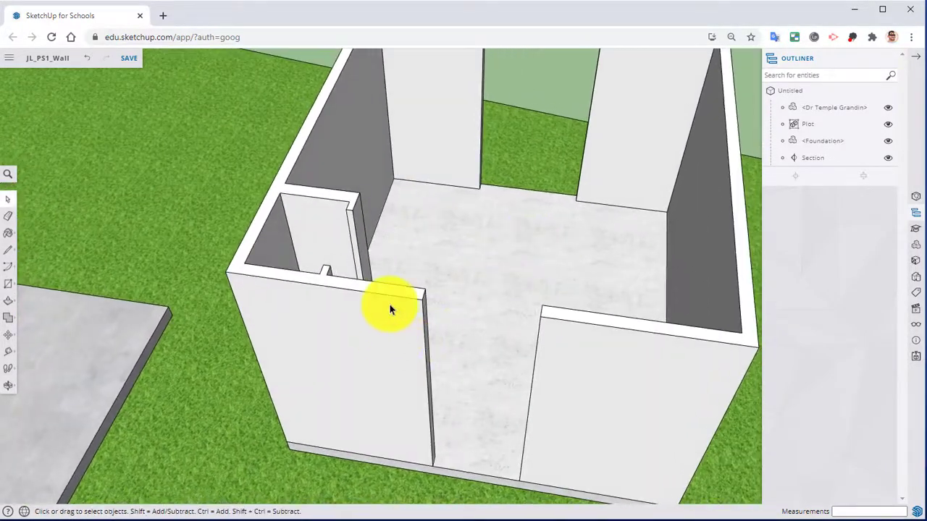
scroll(432, 287, "up", 3)
middle_click_drag(433, 287, 281, 292)
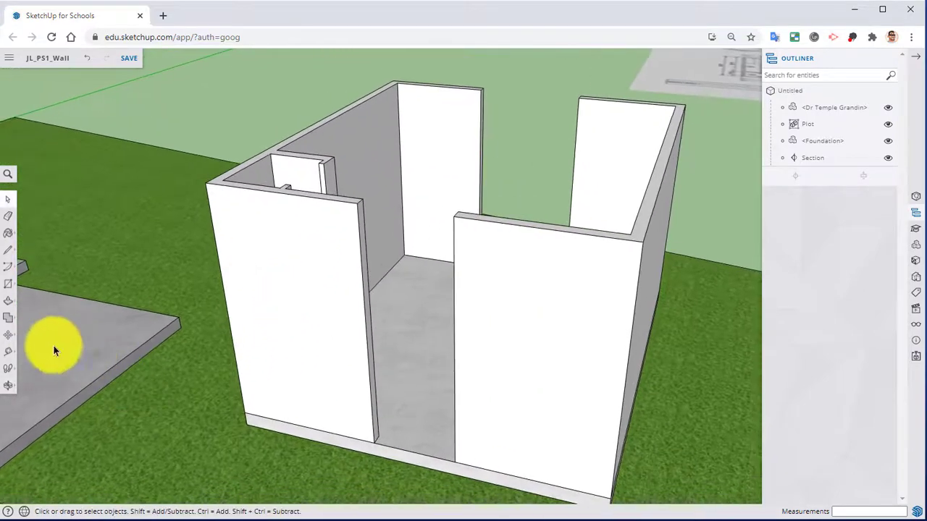
left_click(6, 355)
left_click(300, 426)
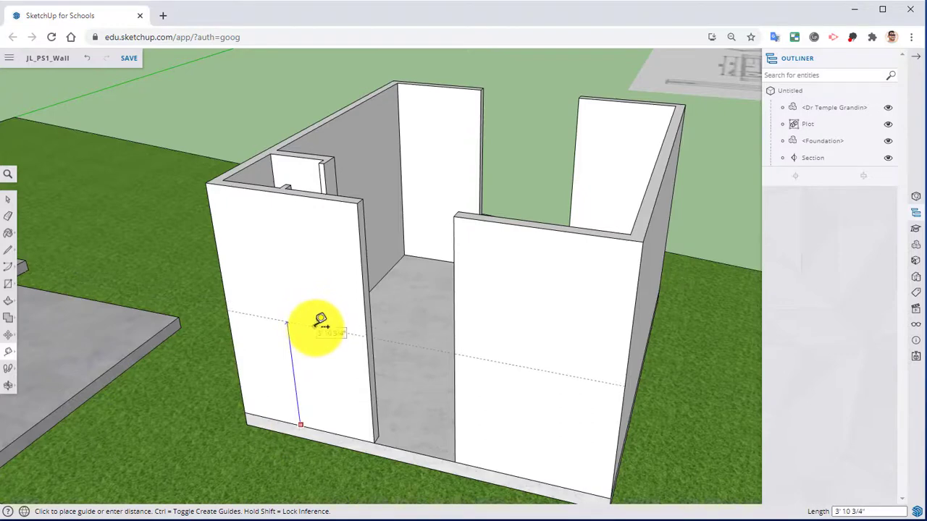
key("Return")
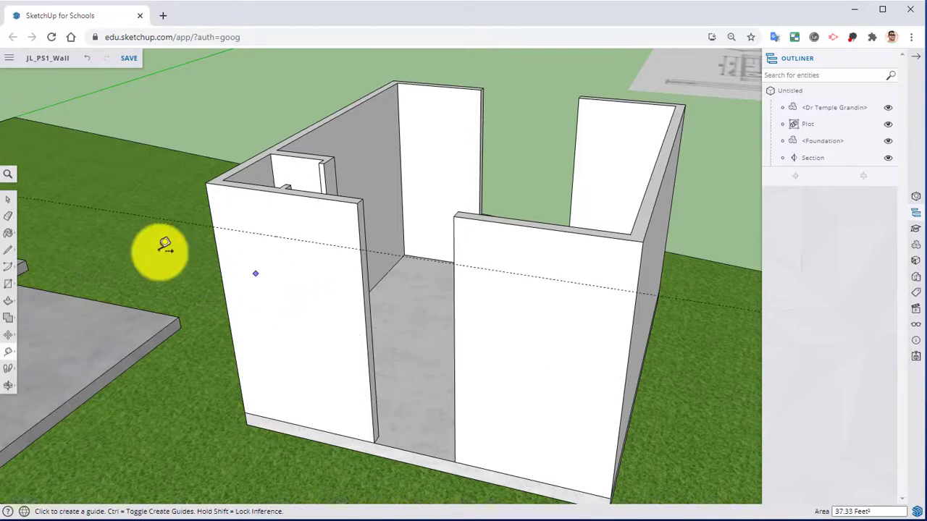
Draw a 4" edge across the front wall's end face at the guide and Push/Pull the part above it 2' 8" across the doorway.
left_click(4, 254)
scroll(321, 275, "up", 3)
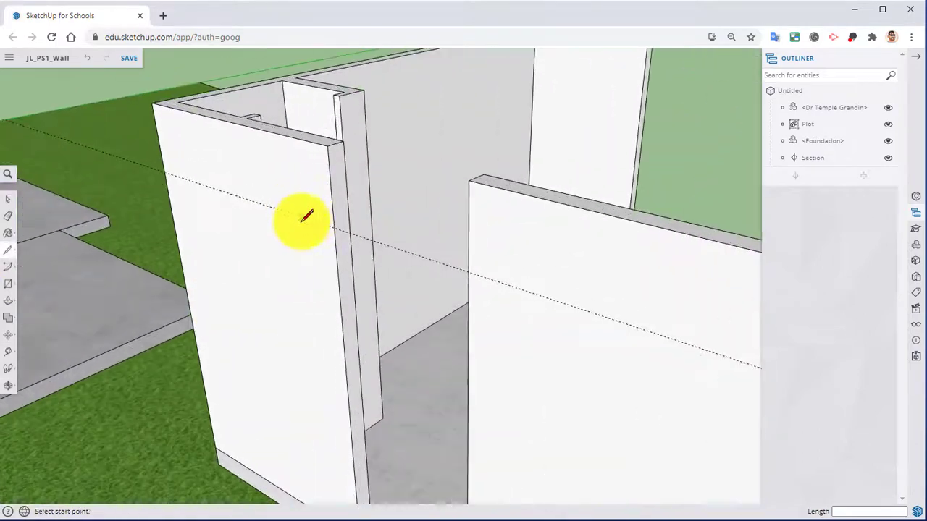
left_click(334, 227)
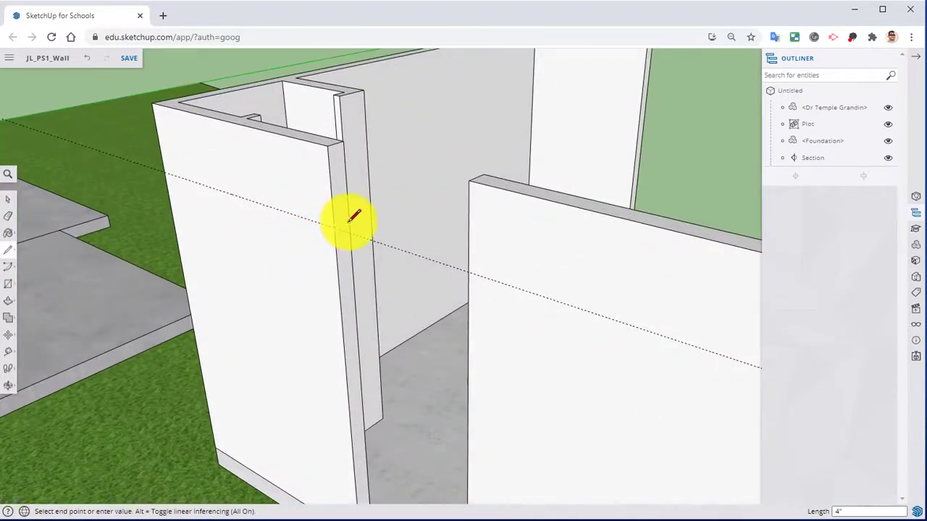
left_click(350, 224)
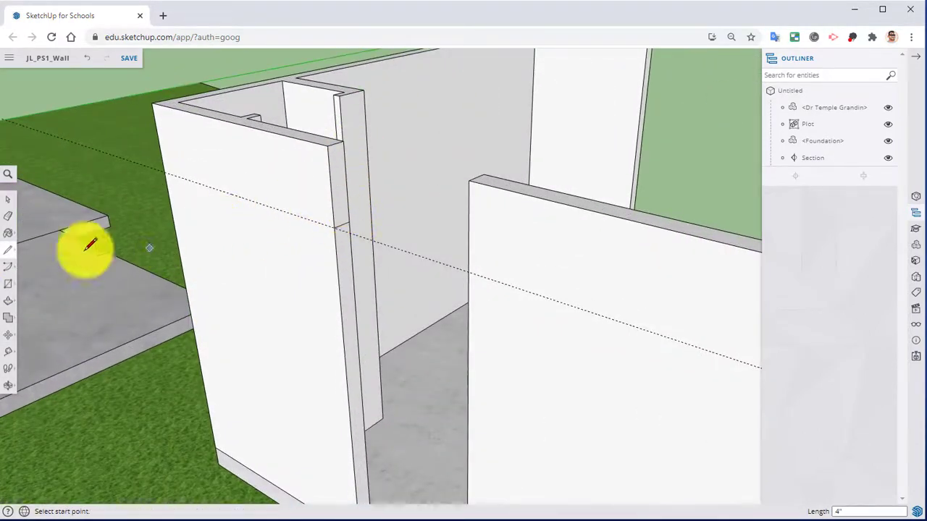
left_click(10, 302)
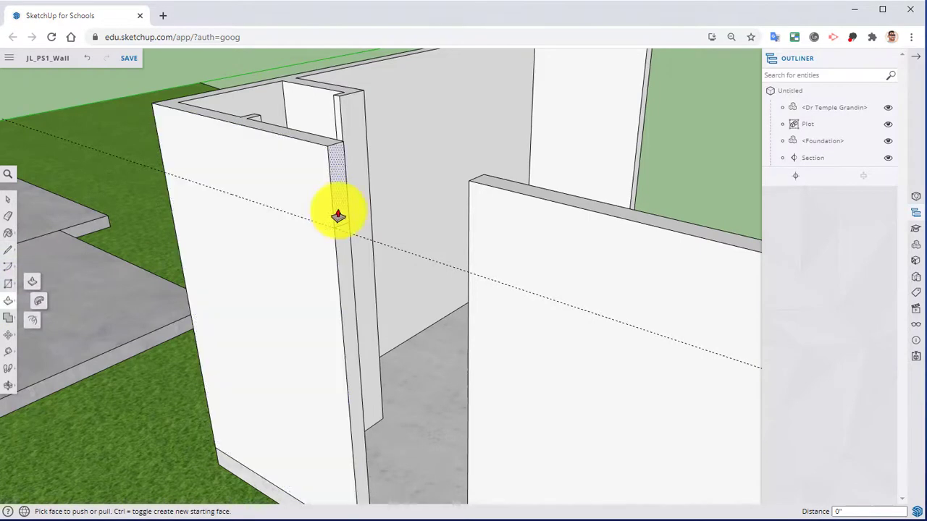
left_click(338, 209)
left_click(470, 365)
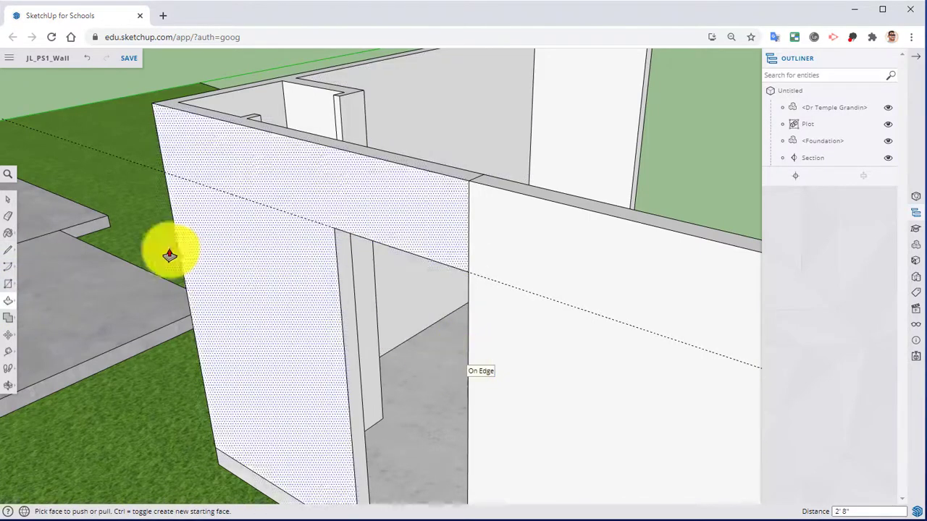
Erase the guide and the leftover seam edges above the front doorway on the wall's outer, top and inner faces.
left_click(9, 217)
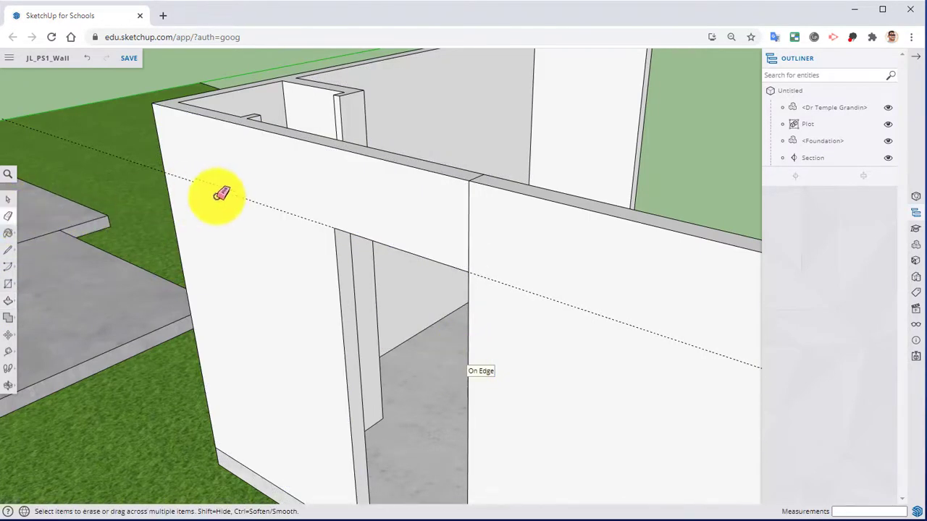
left_click_drag(444, 200, 478, 184)
left_click(475, 178)
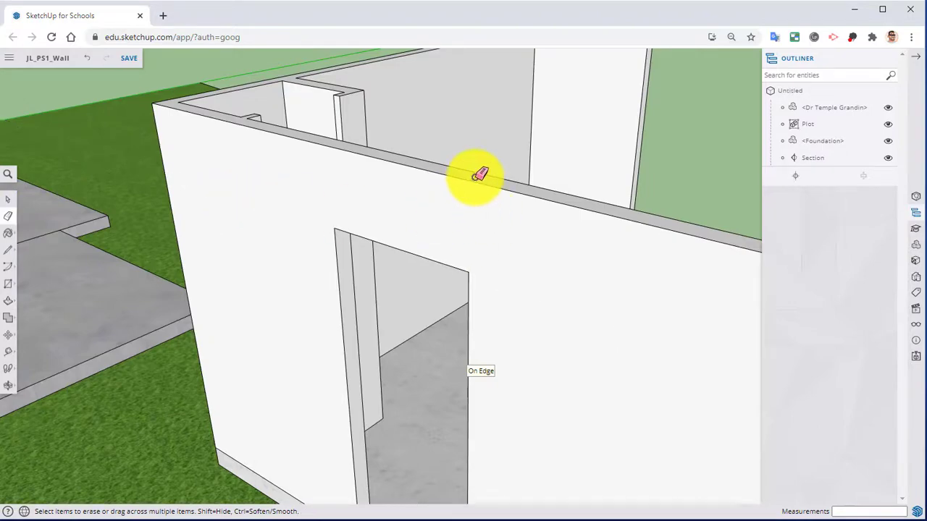
mouse_move(546, 185)
middle_mouse_down()
mouse_move(282, 326)
mouse_move(202, 210)
middle_mouse_up()
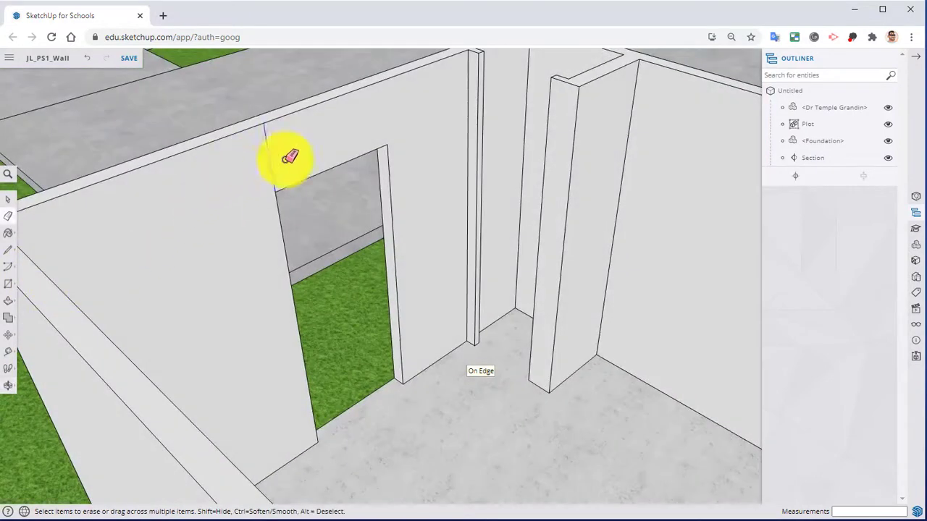
left_click_drag(286, 159, 361, 204)
Place a horizontal guide across the rear wall, measured up from its bottom edge, for the top of its opening.
scroll(370, 210, "down", 4)
mouse_move(528, 294)
middle_mouse_down()
mouse_move(275, 210)
mouse_move(326, 174)
middle_mouse_up()
scroll(327, 174, "down", 1)
scroll(336, 202, "up", 3)
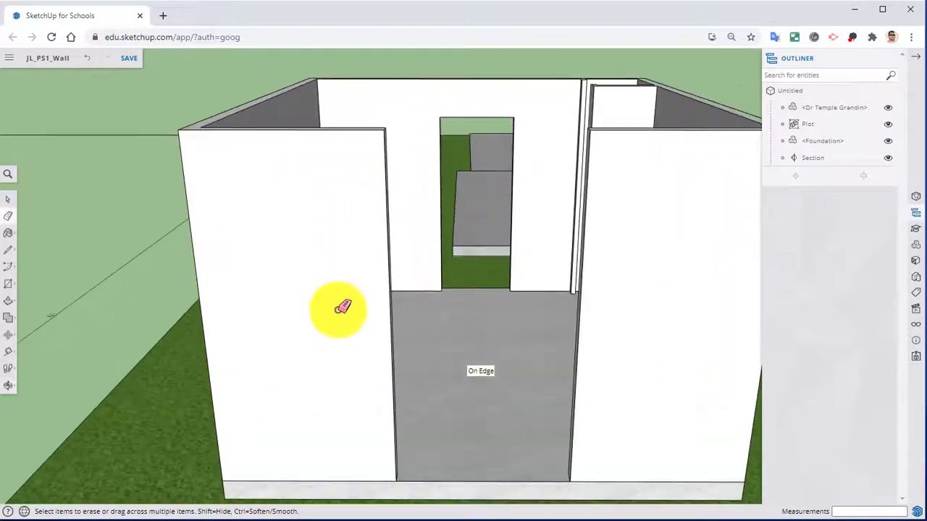
middle_click_drag(342, 307, 307, 201)
key("t")
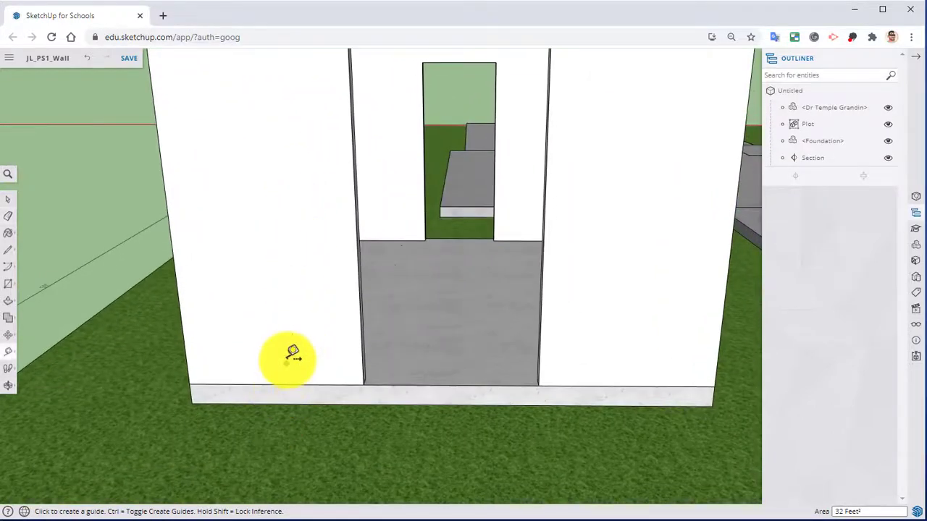
left_click(302, 383)
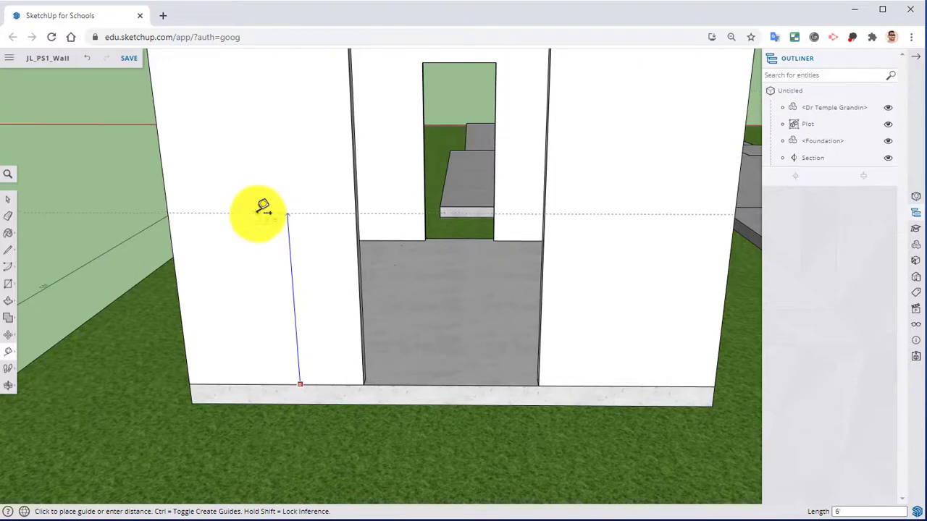
key("Return")
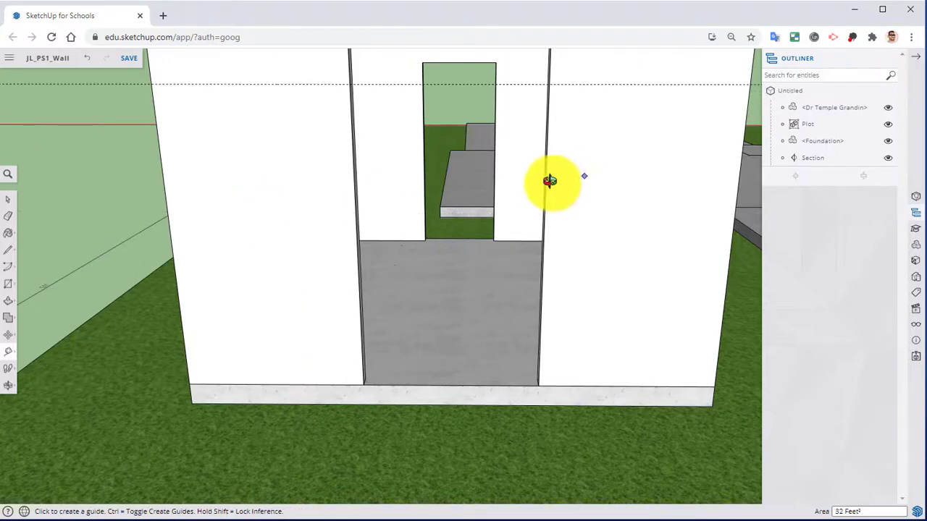
Draw a 4" edge across the rear wall's end face at the guide and Push/Pull the part above it across to the opposite wall section.
middle_click_drag(548, 180, 492, 210)
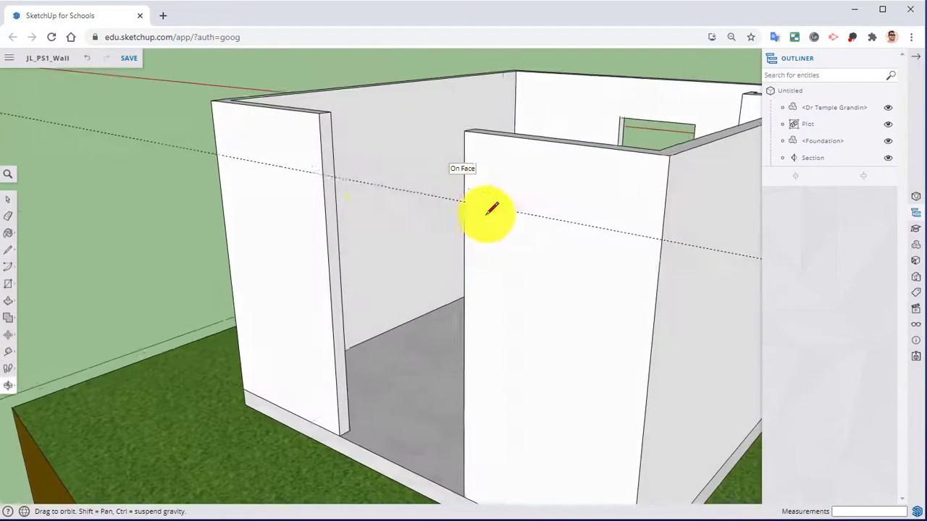
key("l")
scroll(359, 174, "up", 3)
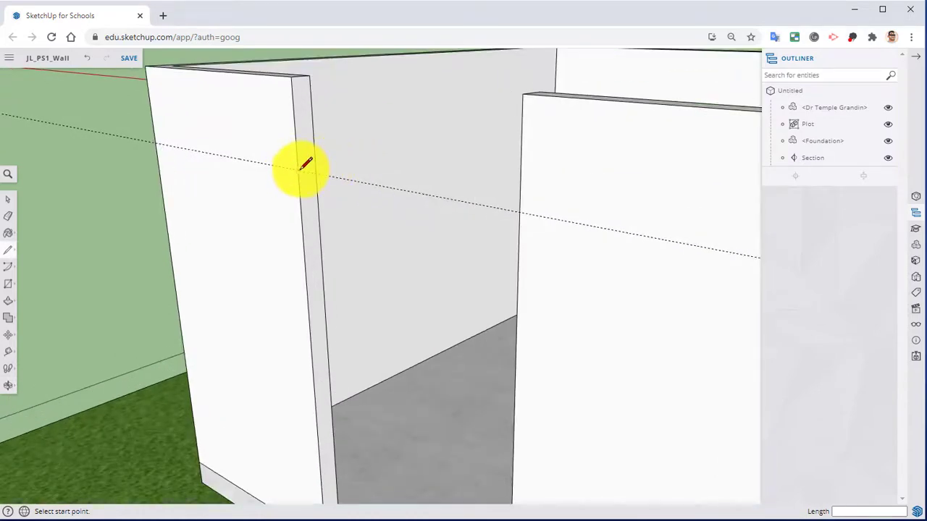
key("Escape")
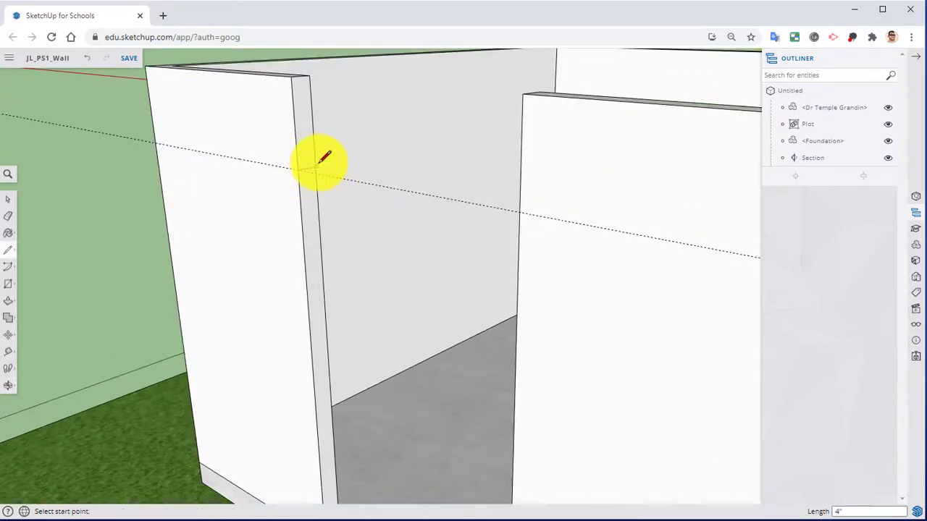
middle_click_drag(258, 210, 297, 239)
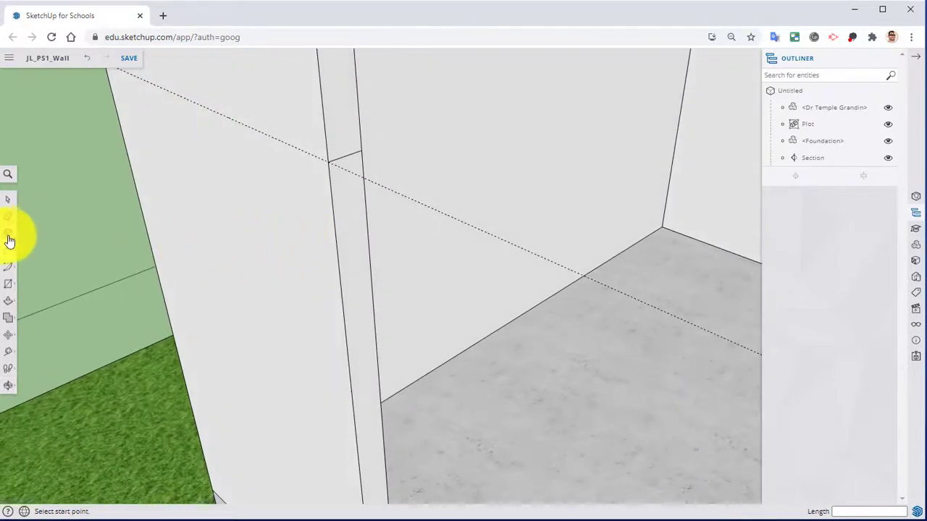
key("p")
middle_click_drag(324, 149, 362, 149)
scroll(362, 149, "down", 2)
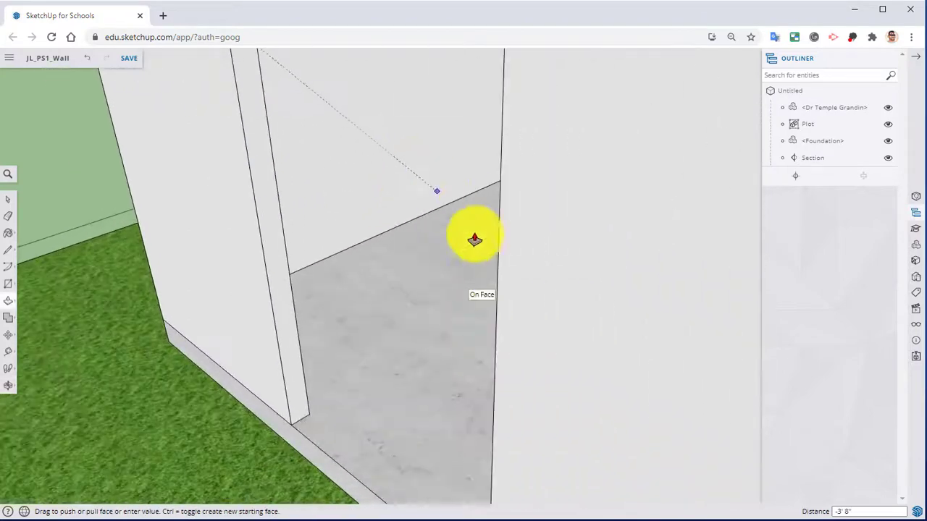
left_click(499, 323)
middle_click_drag(496, 321, 437, 346)
Erase the guide and the seam edge above the rear wall's opening.
key("e")
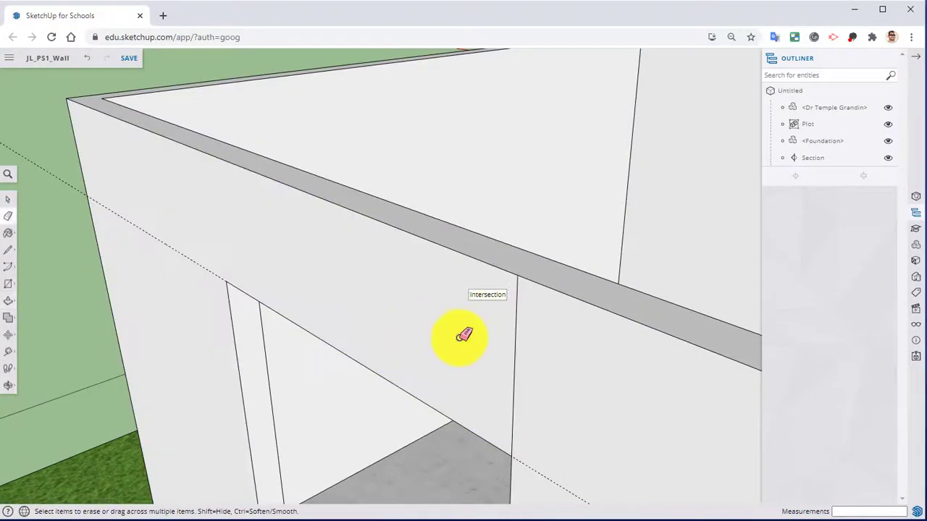
left_click(522, 363)
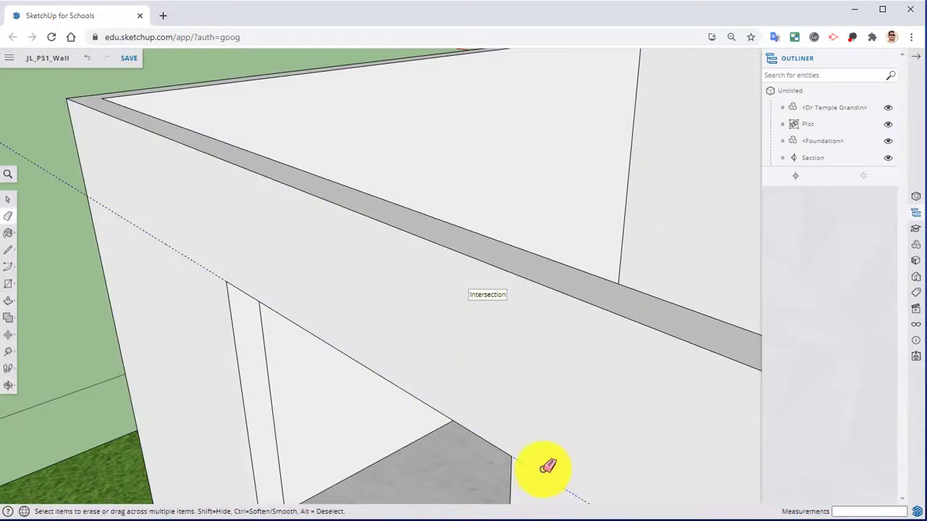
mouse_move(545, 467)
middle_mouse_down()
mouse_move(155, 362)
mouse_move(310, 312)
mouse_move(590, 381)
mouse_move(451, 376)
mouse_move(586, 320)
mouse_move(563, 311)
mouse_move(478, 222)
mouse_move(519, 242)
mouse_move(511, 261)
middle_mouse_up()
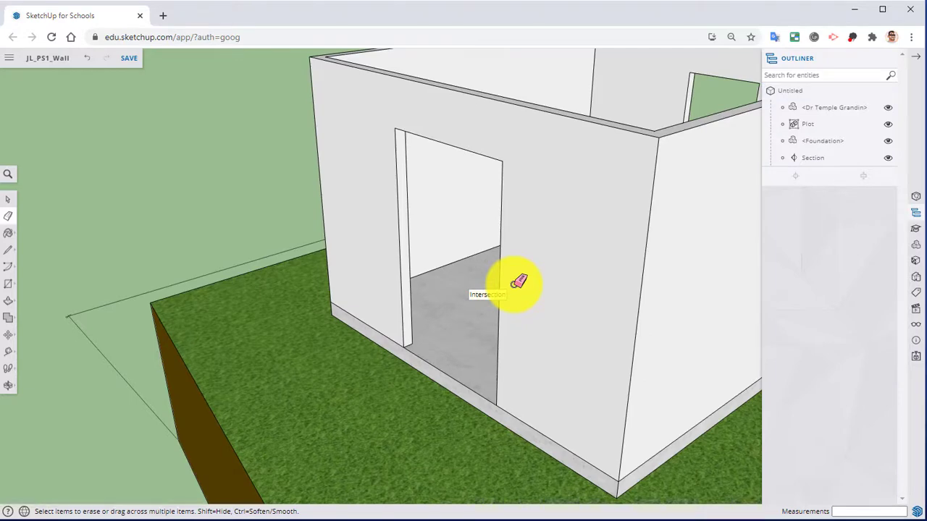
key("t")
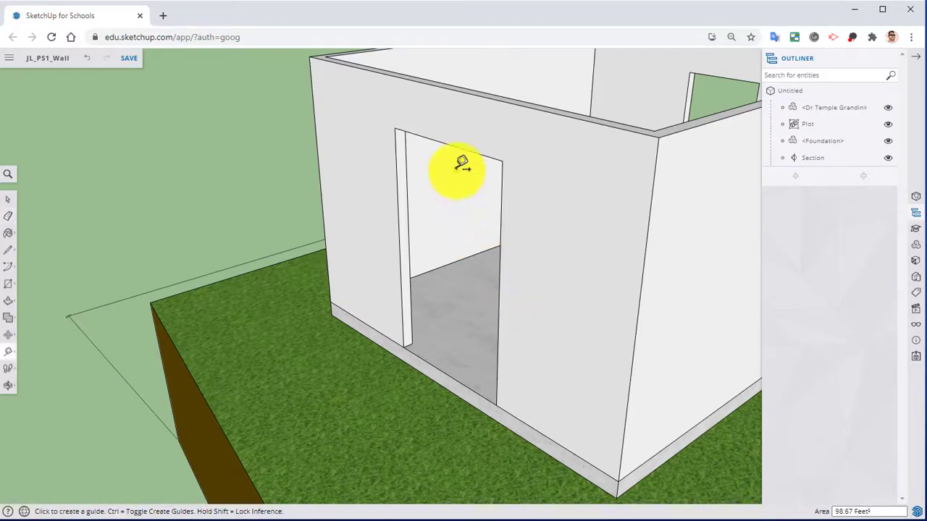
Place a horizontal guide 5' below the upper edge of the rear wall's opening.
left_click(456, 146)
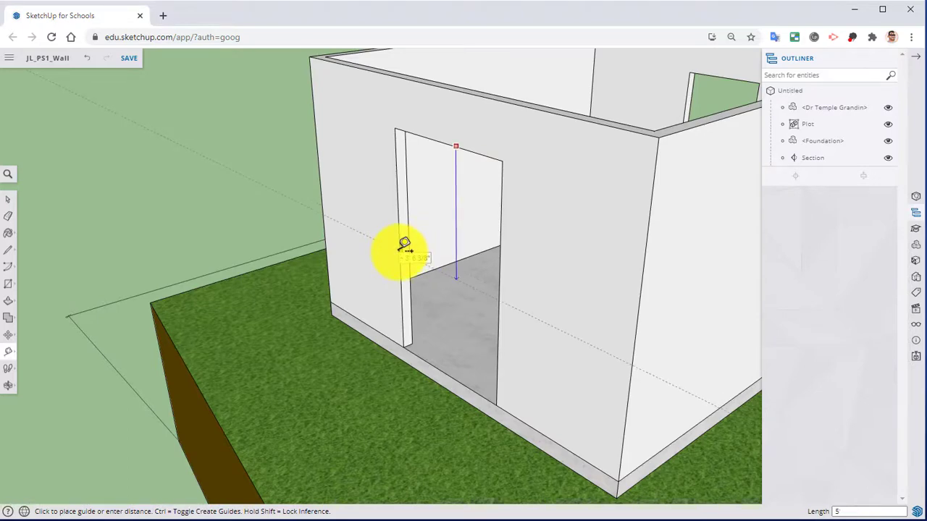
type("5")
key("Return")
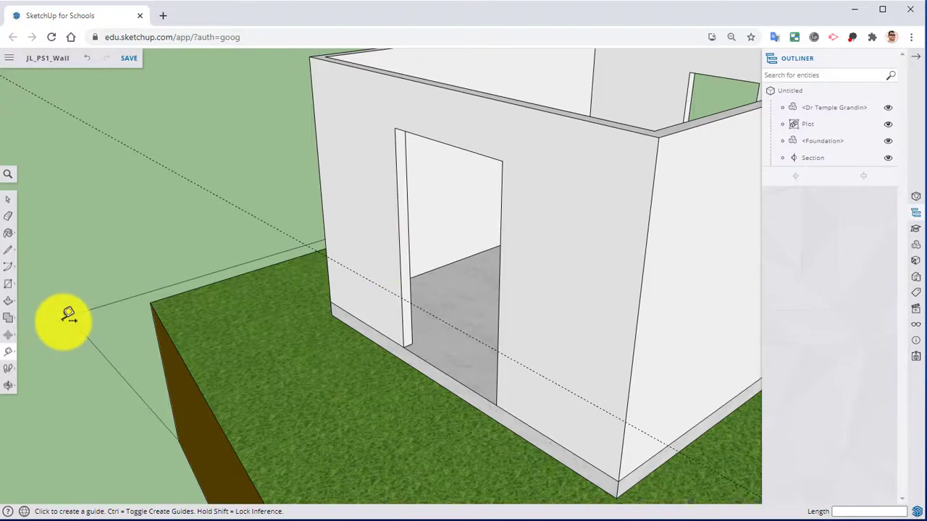
Draw a 4" edge across the opening's end face at the guide and Push/Pull the part below it 4' across to the opposite jamb.
key("l")
scroll(414, 310, "up", 5)
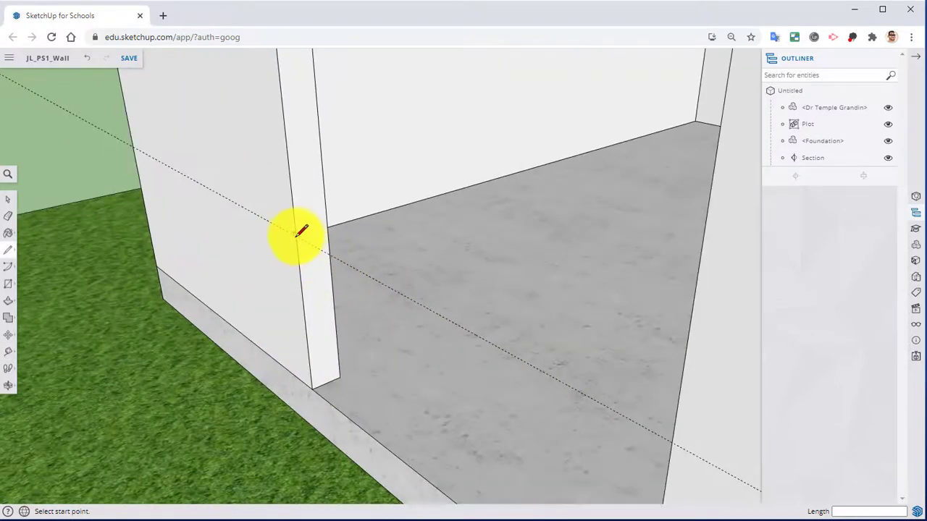
left_click(329, 221)
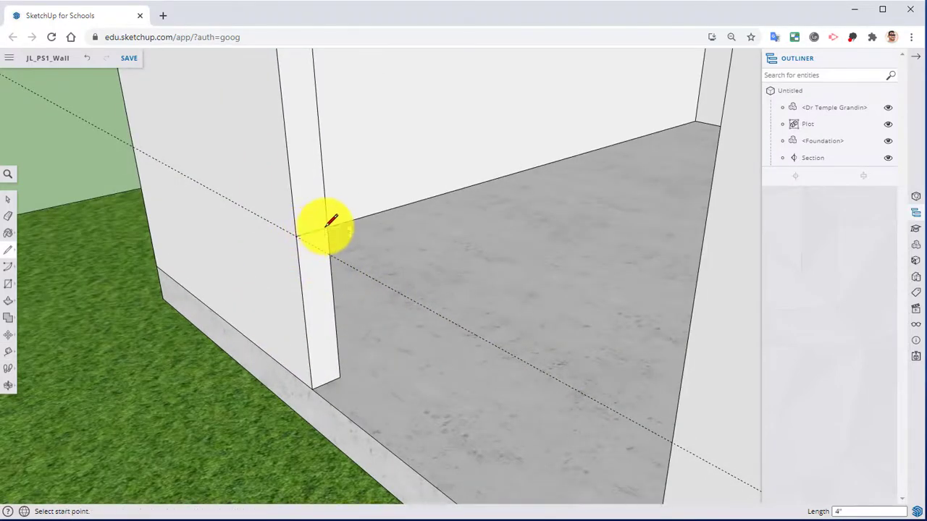
key("p")
left_click_drag(311, 265, 700, 262)
middle_click_drag(459, 362, 434, 283)
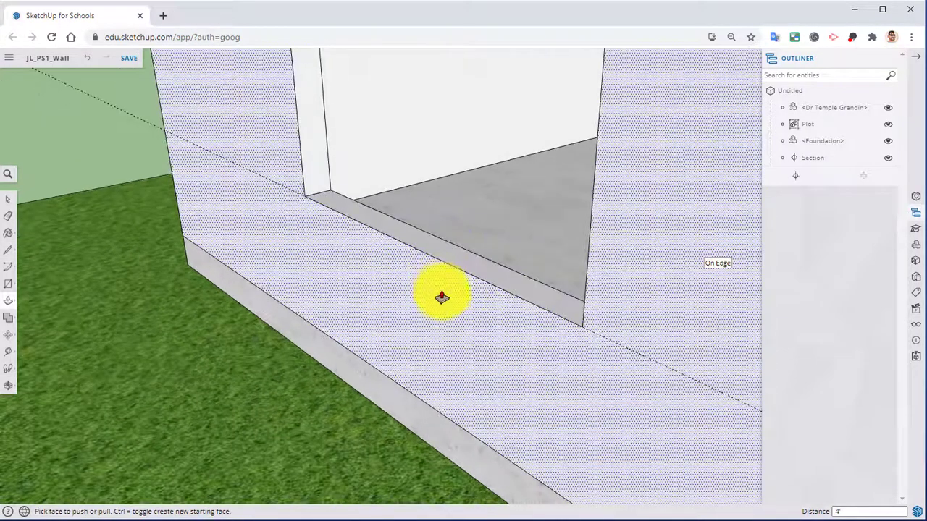
Erase the guide along the rear window's sill and check the wall's inner face for leftover seam edges.
key("e")
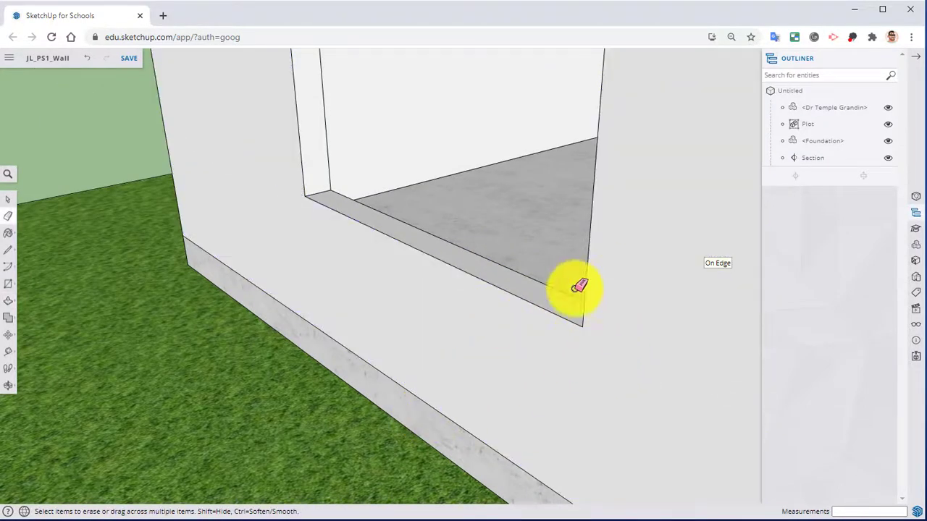
scroll(551, 279, "up", 5)
middle_click_drag(535, 270, 571, 387)
scroll(490, 211, "down", 3)
middle_click_drag(490, 211, 630, 214)
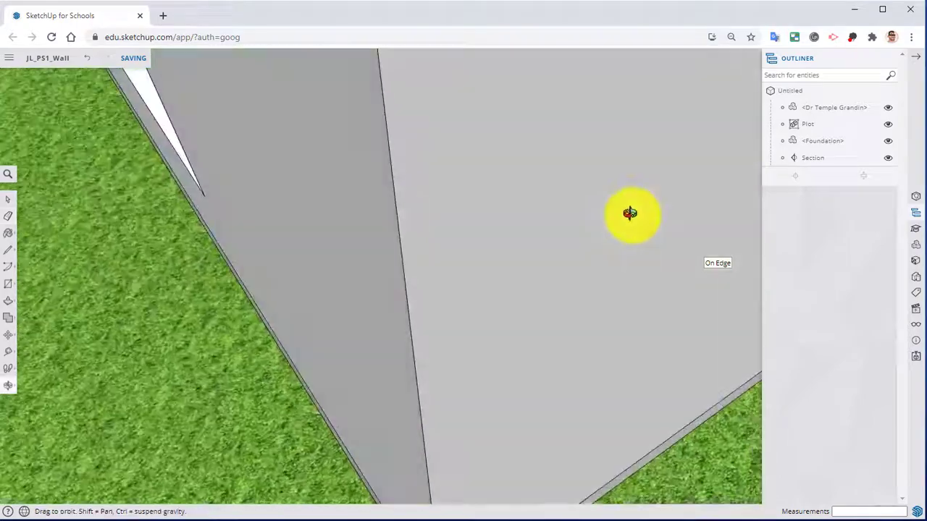
middle_click_drag(331, 242, 326, 344)
scroll(505, 250, "down", 4)
scroll(285, 352, "up", 2)
scroll(340, 329, "down", 3)
middle_click_drag(391, 331, 517, 360)
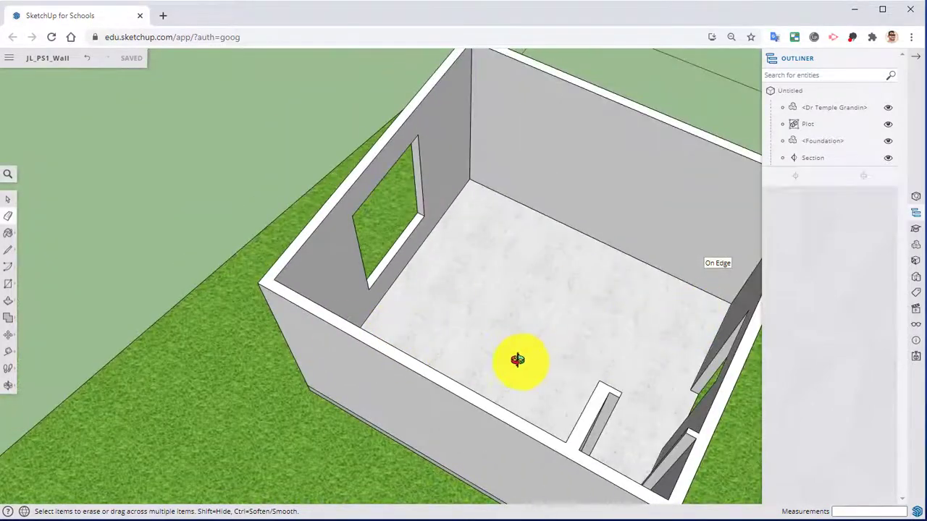
Select all the connected wall geometry and make it a group.
mouse_move(454, 351)
middle_mouse_down()
mouse_move(374, 336)
mouse_move(470, 261)
mouse_move(484, 375)
mouse_move(691, 327)
mouse_move(673, 360)
mouse_move(613, 356)
mouse_move(679, 326)
mouse_move(445, 385)
mouse_move(659, 383)
mouse_move(637, 357)
mouse_move(548, 325)
mouse_move(557, 327)
middle_mouse_up()
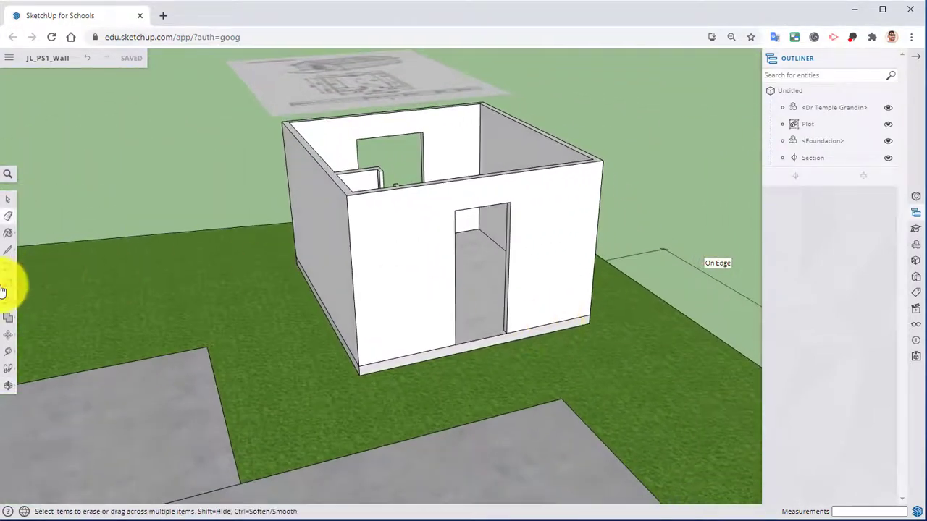
left_click(8, 199)
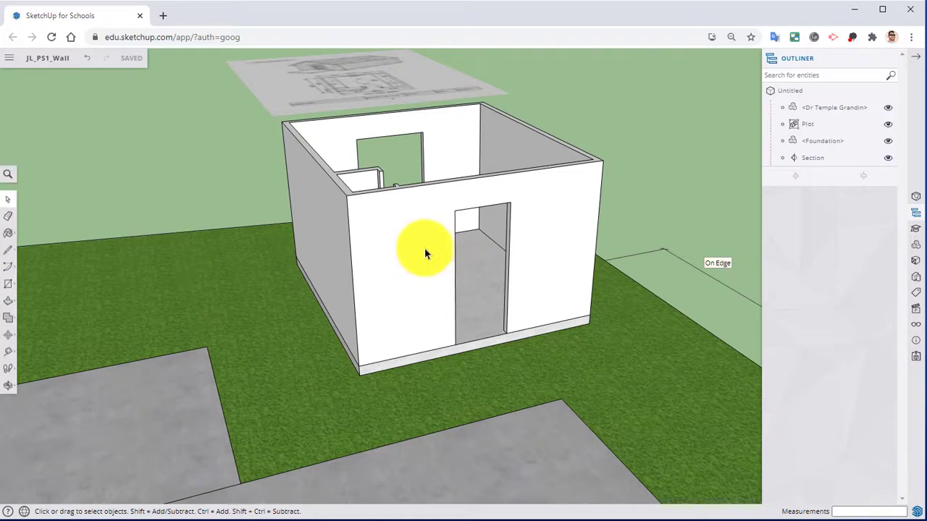
triple_click(424, 249)
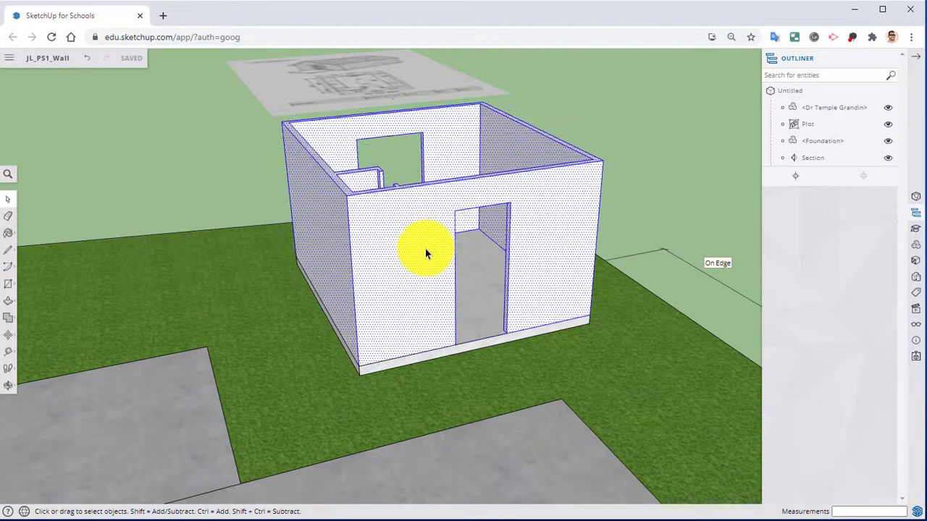
right_click(412, 247)
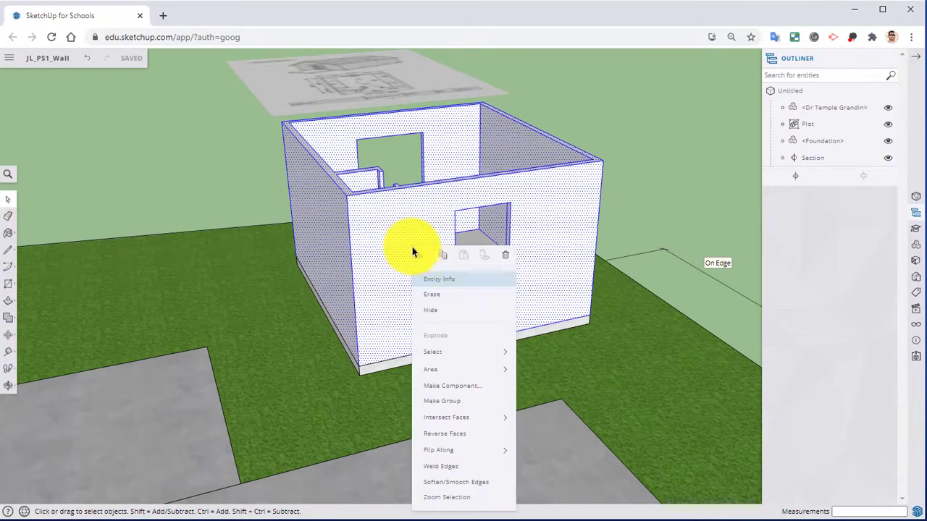
left_click(452, 402)
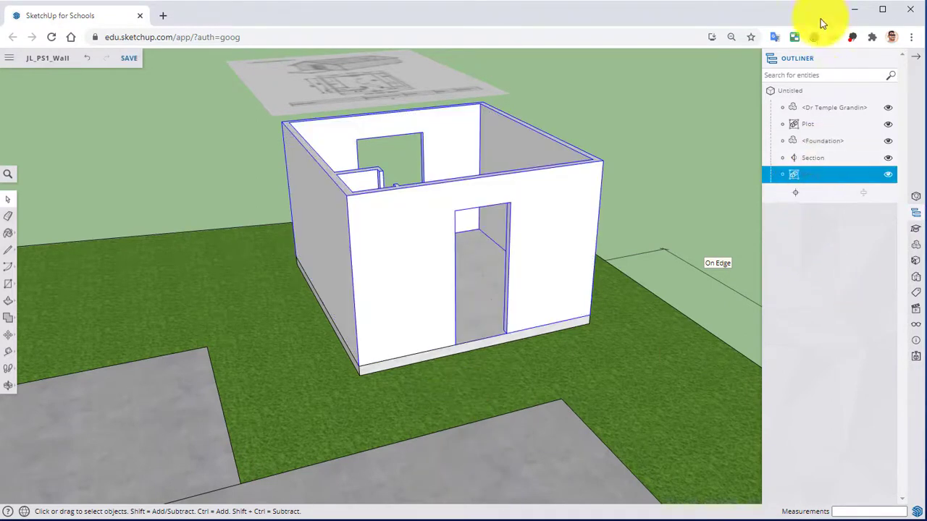
Rename the new wall group as Wall.
right_click(811, 176)
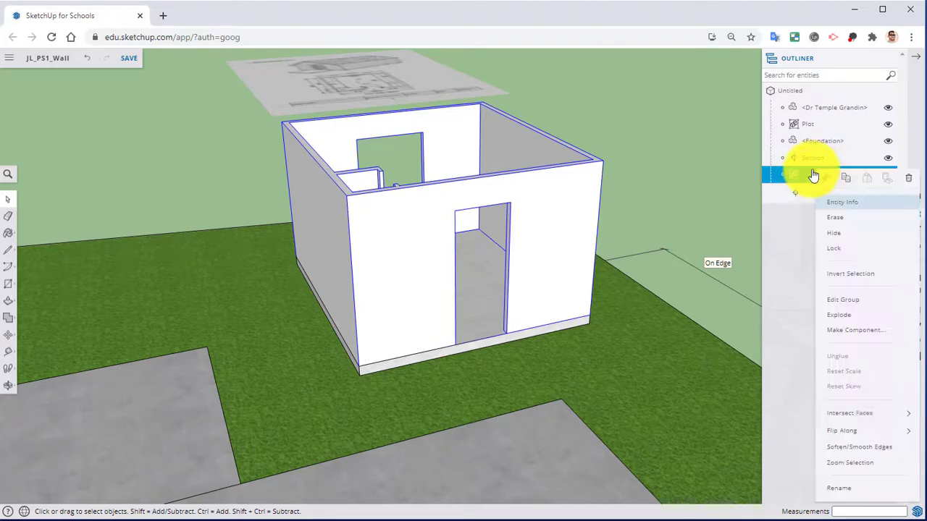
left_click(850, 489)
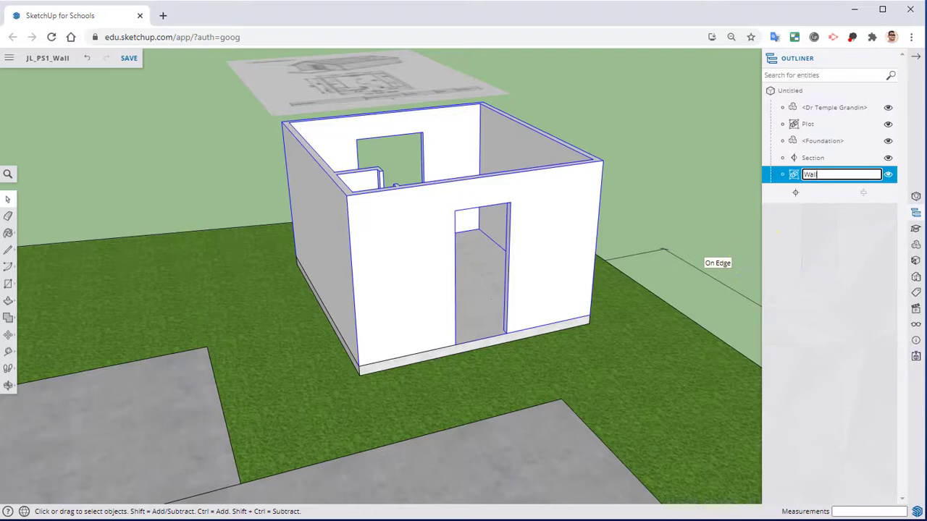
key("Return")
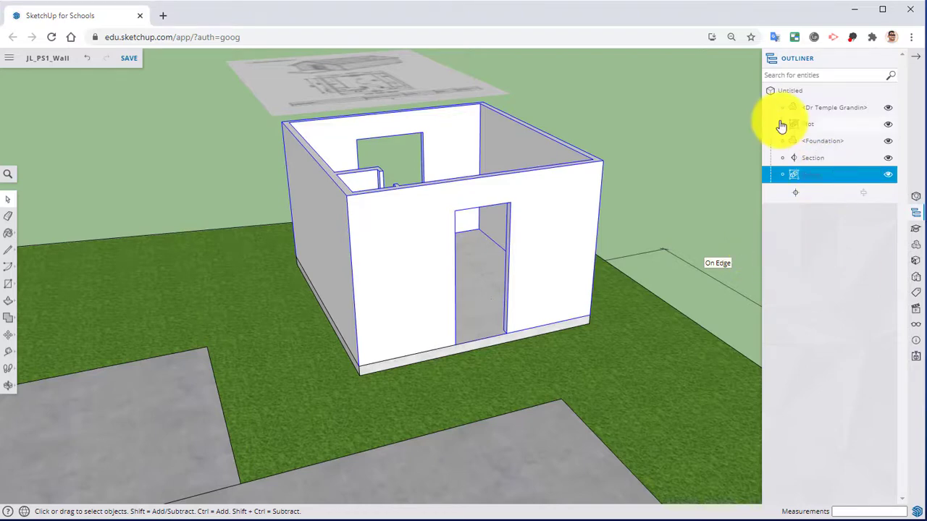
right_click(810, 185)
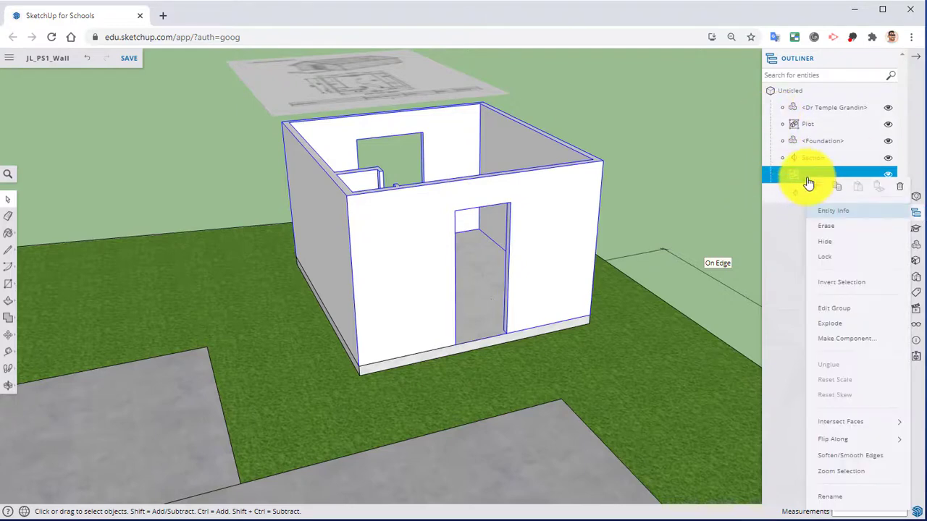
left_click(828, 496)
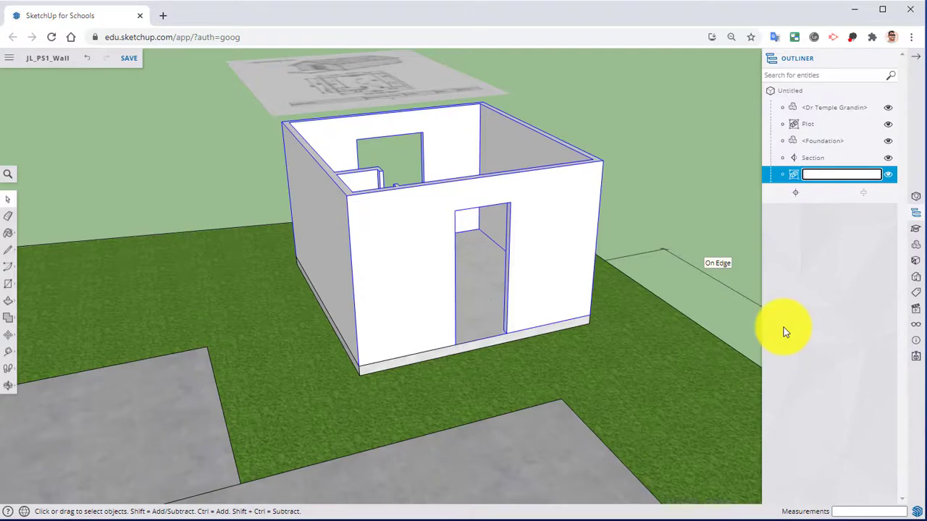
key("Return")
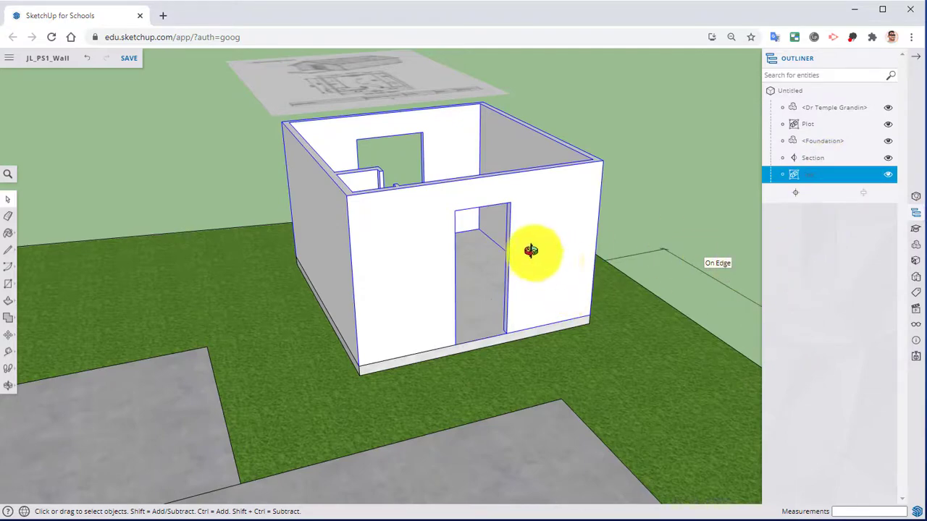
Add linear dimensions for the front doorway's height and width, placed inside the opening.
middle_click_drag(534, 250, 311, 282)
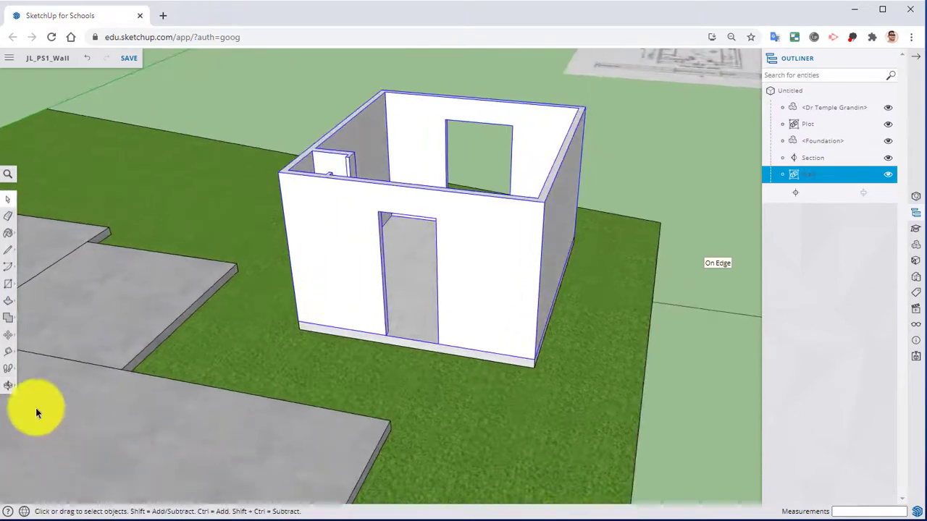
left_click(10, 339)
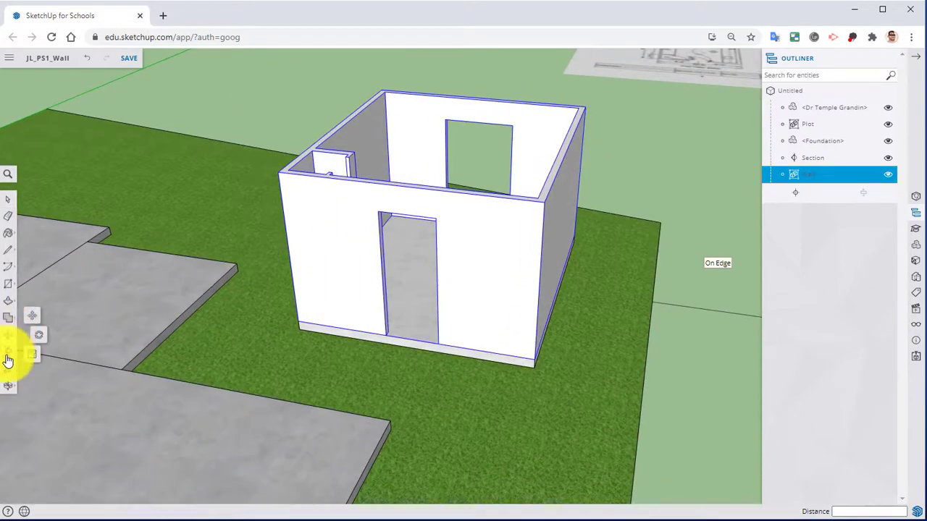
left_click(8, 354)
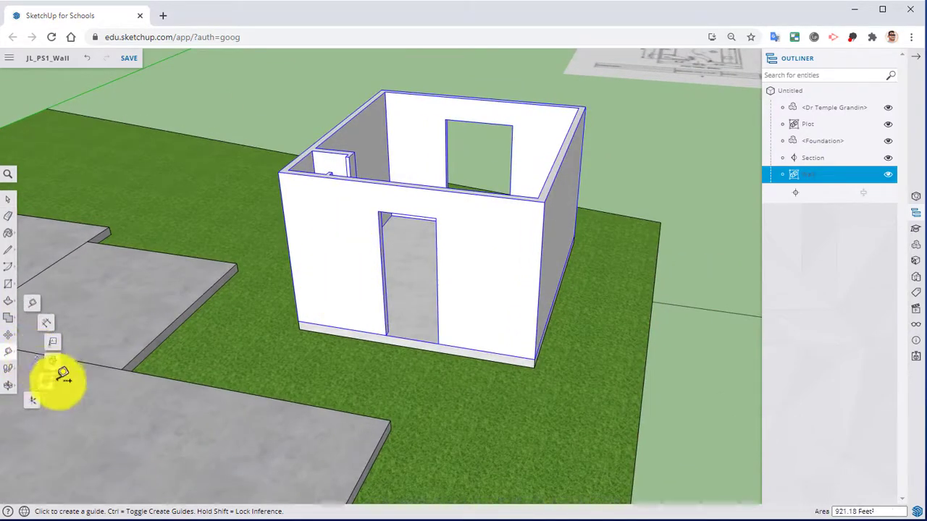
left_click(51, 327)
left_click(379, 212)
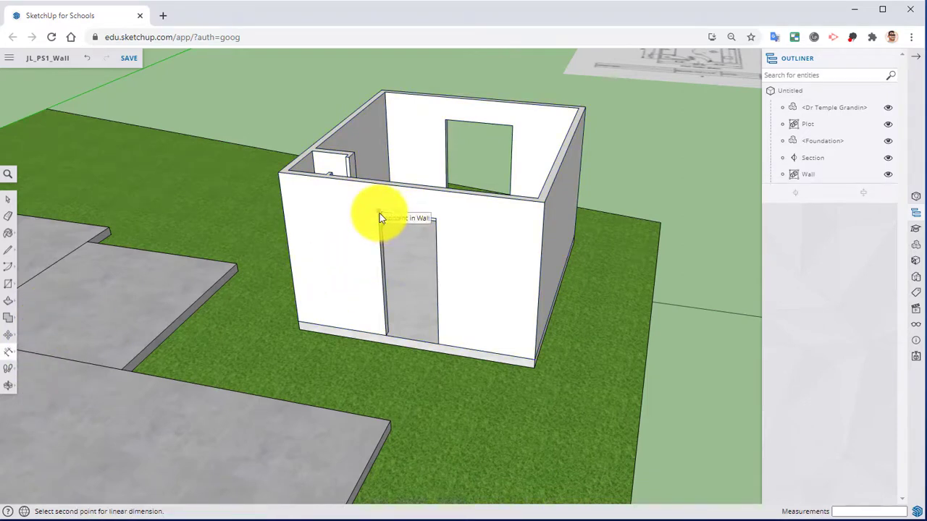
left_click(382, 337)
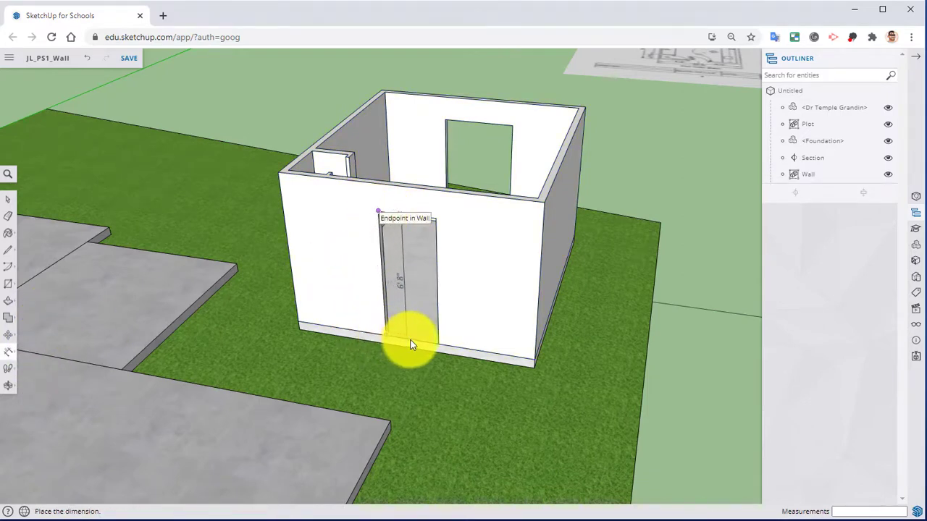
left_click(410, 341)
left_click(379, 214)
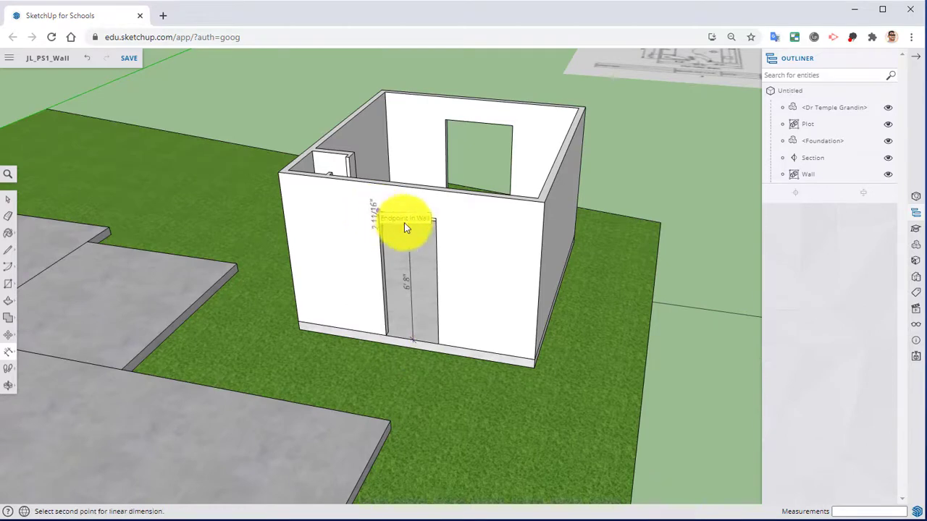
left_click(434, 219)
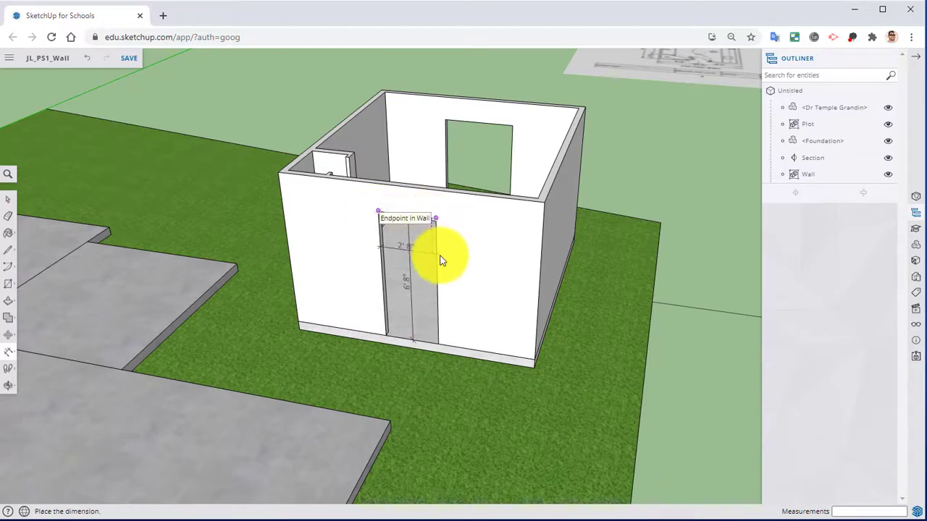
left_click(379, 245)
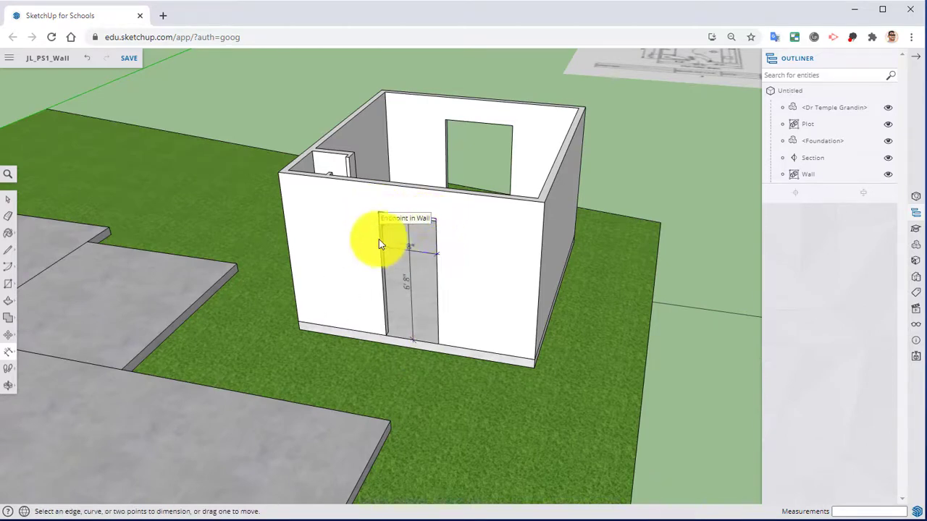
Dimension the front wall's overall length just below its upper edge and the adjoining side wall's length across the interior.
left_click(543, 204)
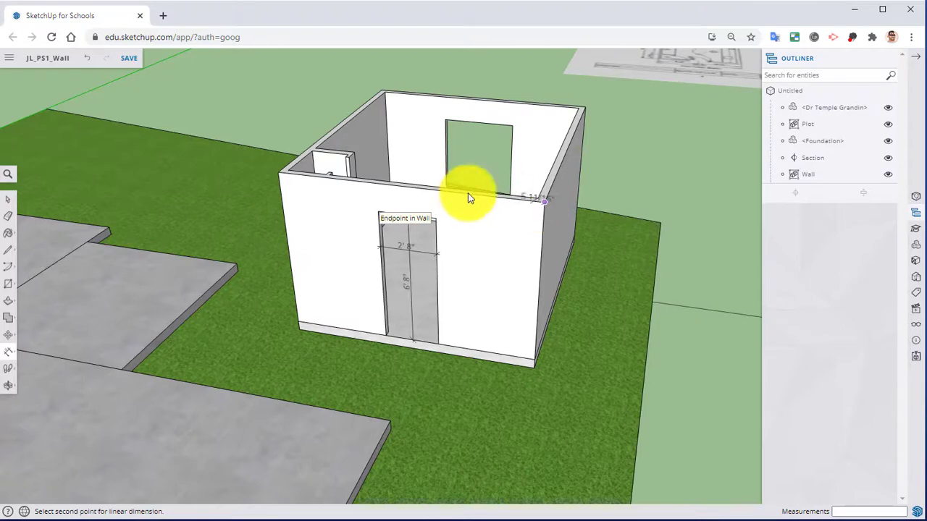
left_click(279, 172)
left_click(288, 187)
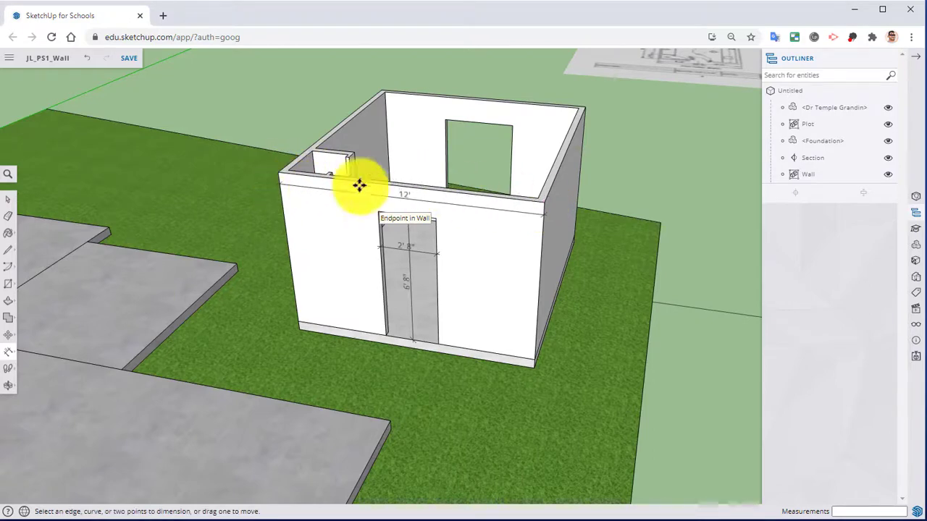
middle_click_drag(359, 185, 360, 87)
left_click(370, 82)
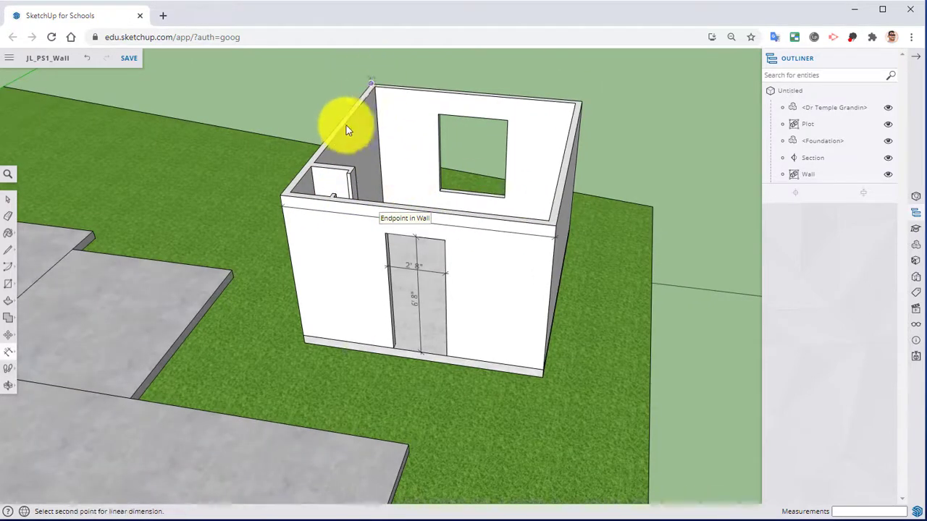
left_click(280, 195)
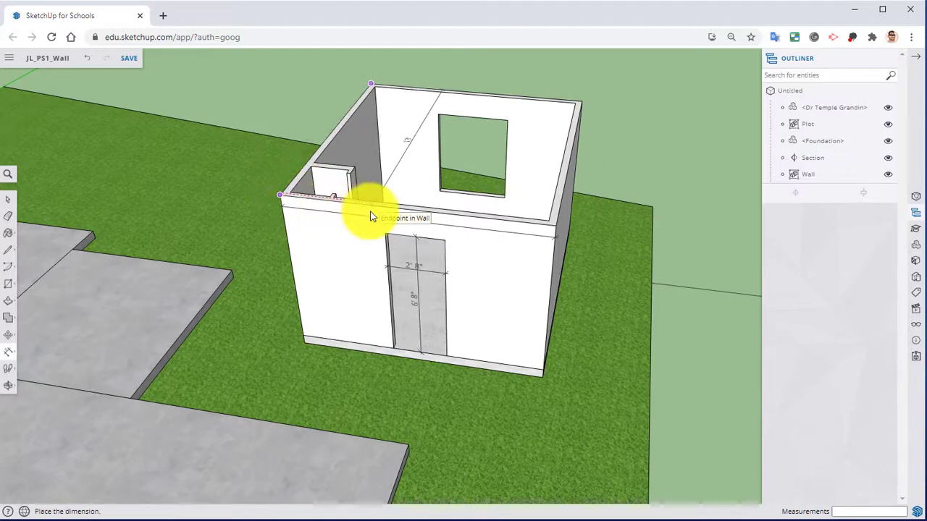
left_click(372, 215)
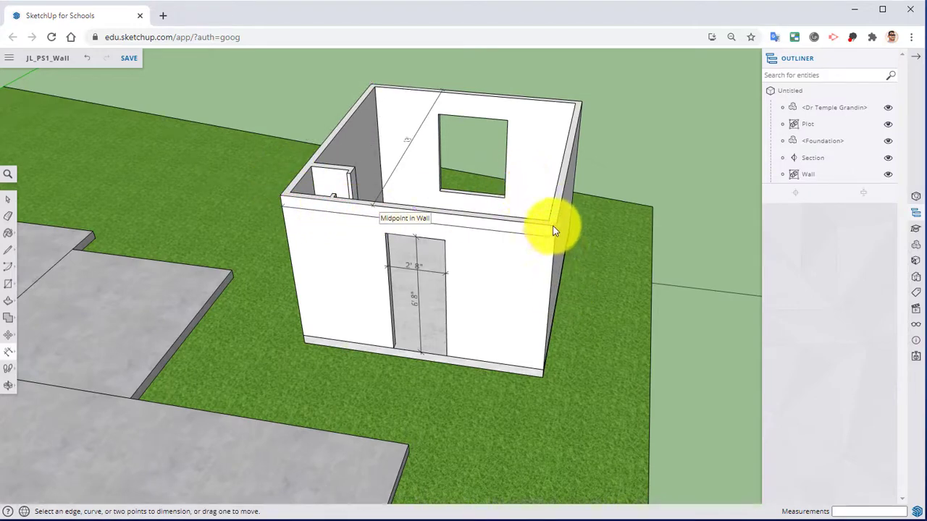
Dimension the wall's height at its front corner, placing the dimension on the front face beside the doorway.
left_click(541, 371)
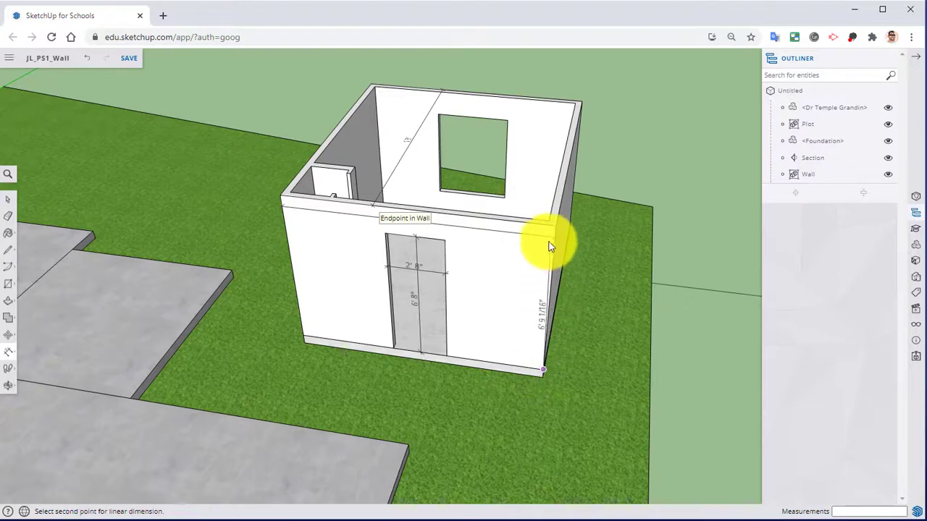
left_click(557, 223)
left_click(493, 221)
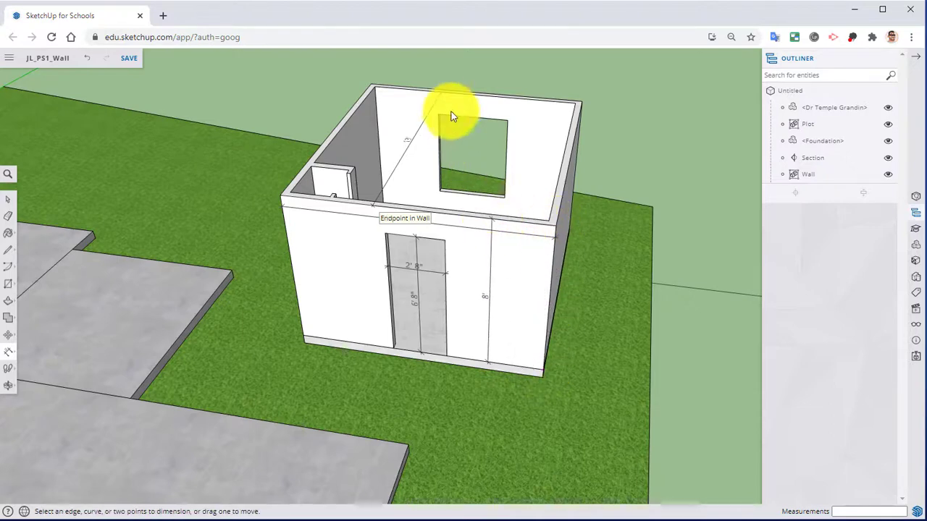
left_click(438, 114)
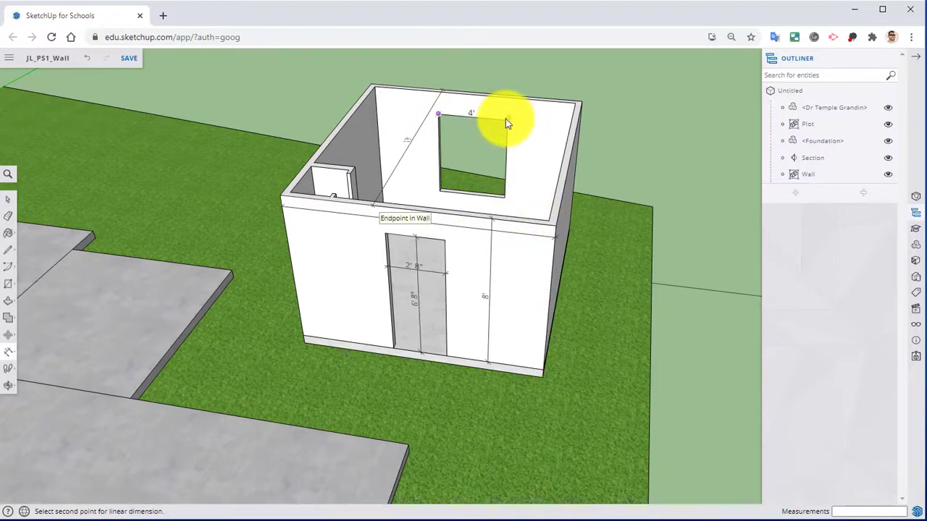
left_click(506, 118)
left_click(514, 138)
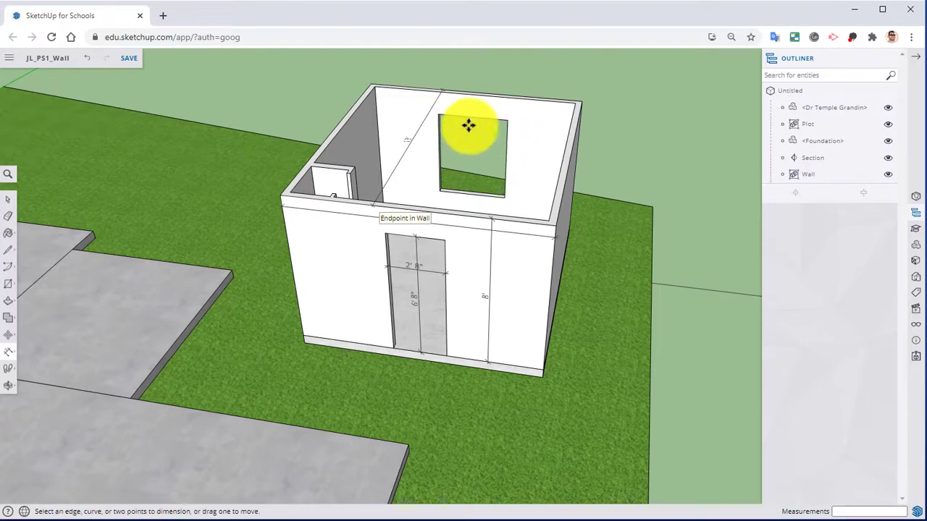
Add linear dimensions for the back wall window's width and height, placed inside the opening.
left_click(438, 115)
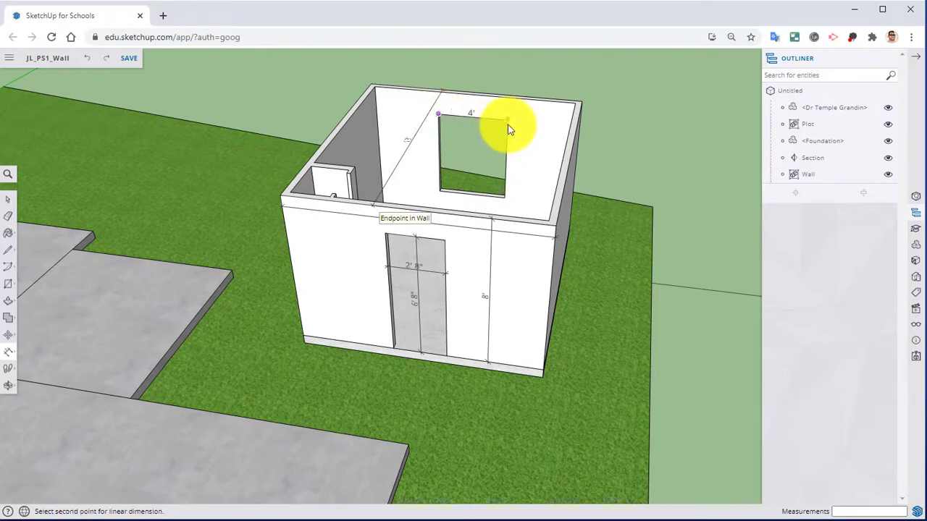
left_click(507, 128)
left_click(493, 139)
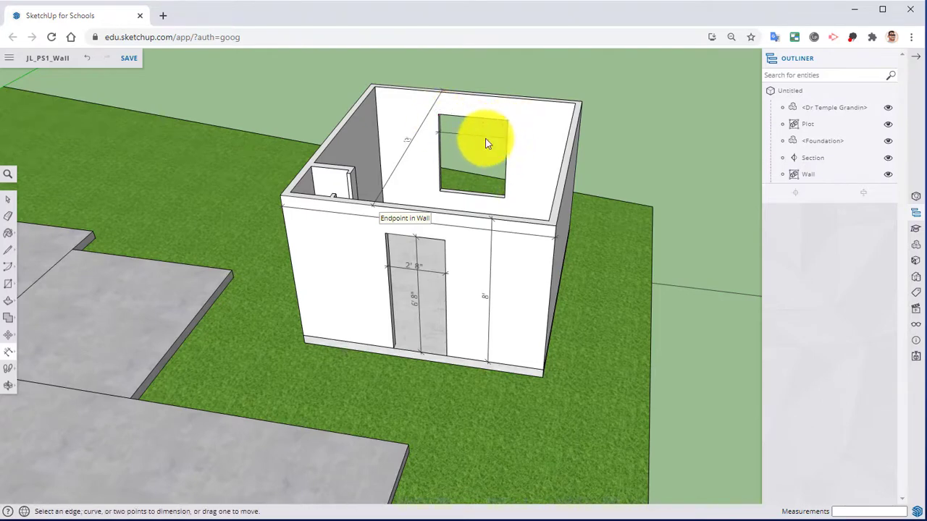
left_click(439, 114)
left_click(441, 193)
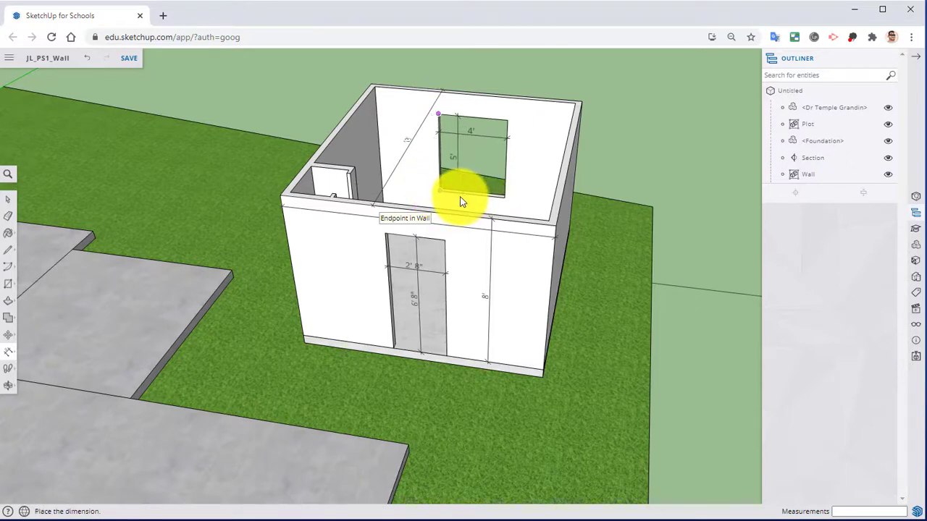
left_click(460, 196)
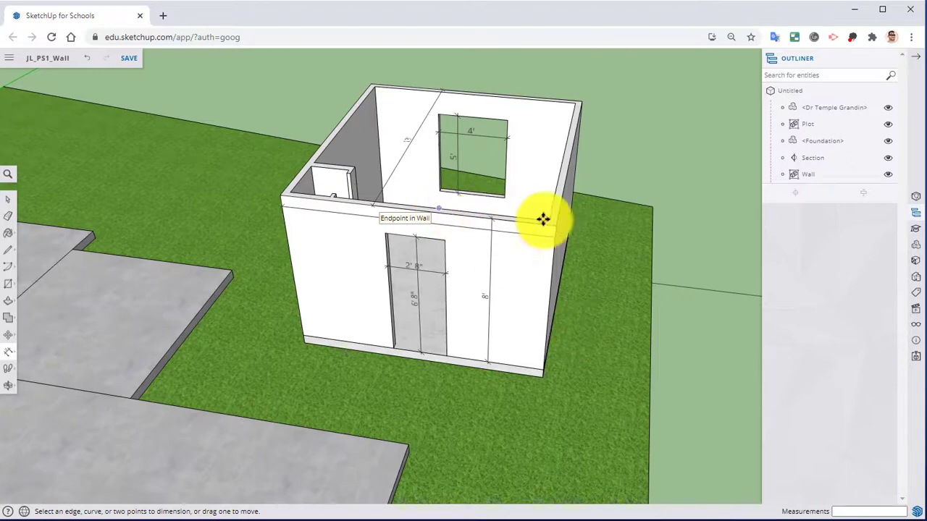
Open the Wall group for editing with the interior closet partition and its opening in view.
middle_click_drag(583, 212, 190, 218)
scroll(473, 221, "up", 3)
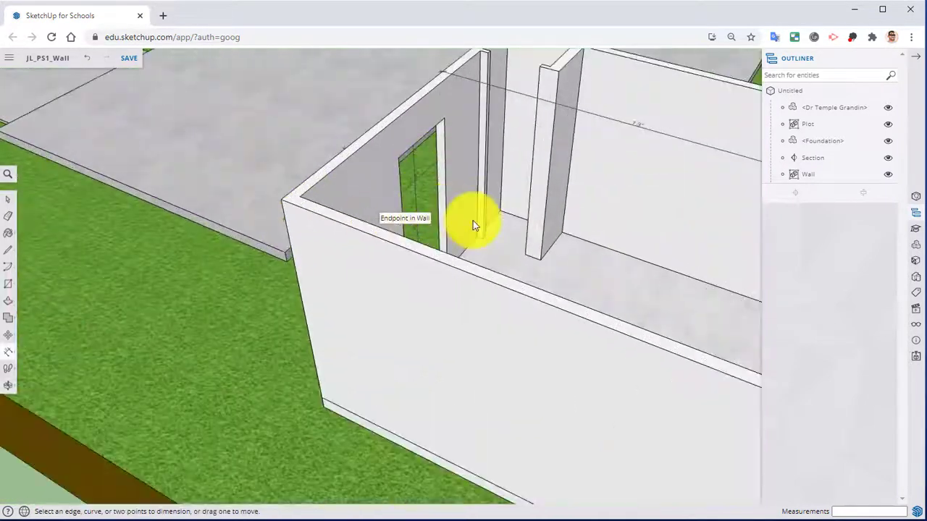
right_click(380, 136)
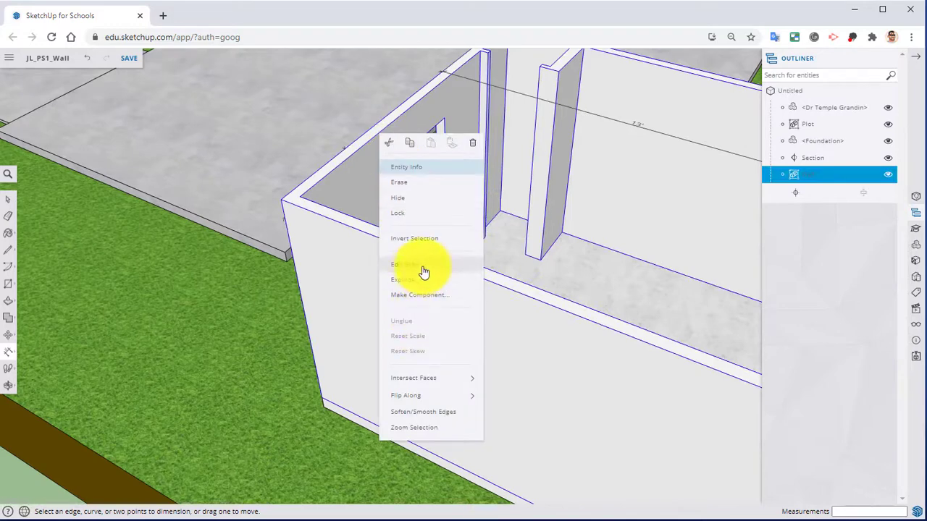
left_click(418, 266)
middle_click_drag(480, 219, 253, 328)
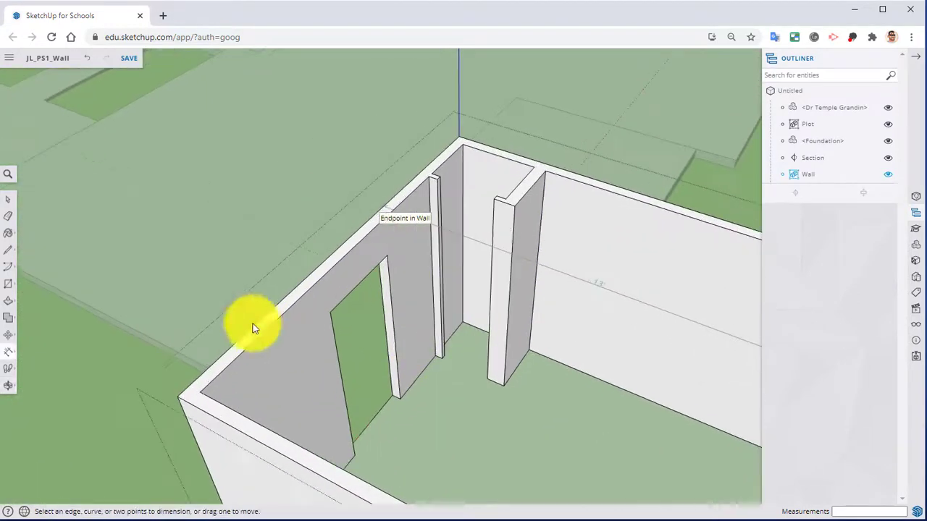
Create a horizontal guide across the closet opening with Tape Measure, offset upward from the bottom edge of the partition's end face.
left_click(8, 354)
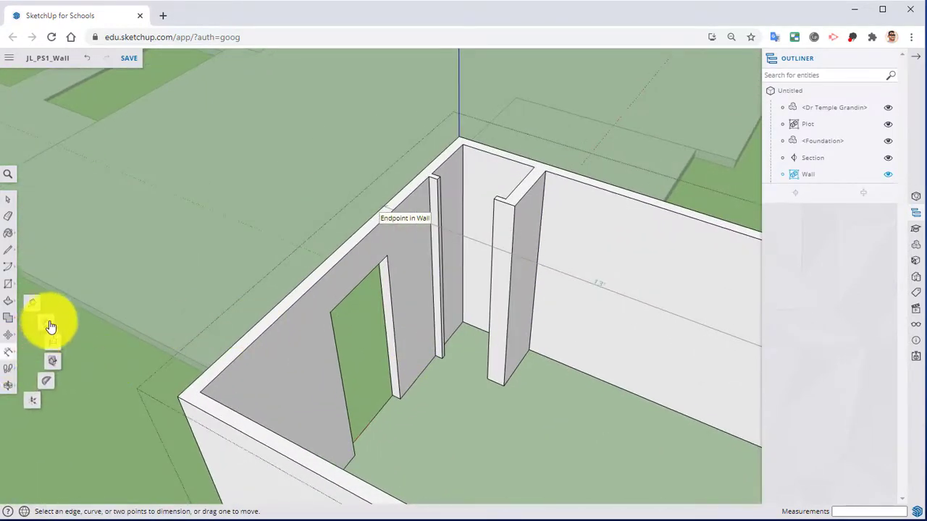
left_click(30, 304)
scroll(427, 354, "up", 3)
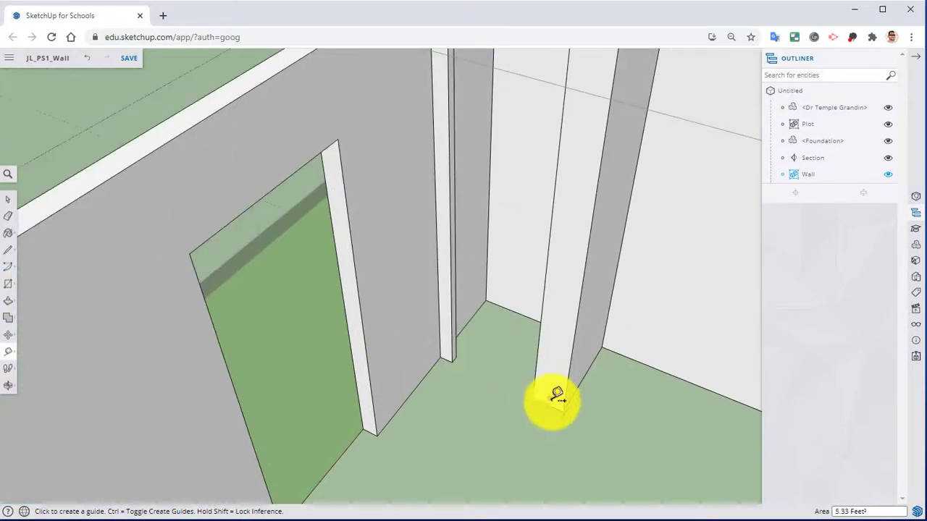
left_click(548, 404)
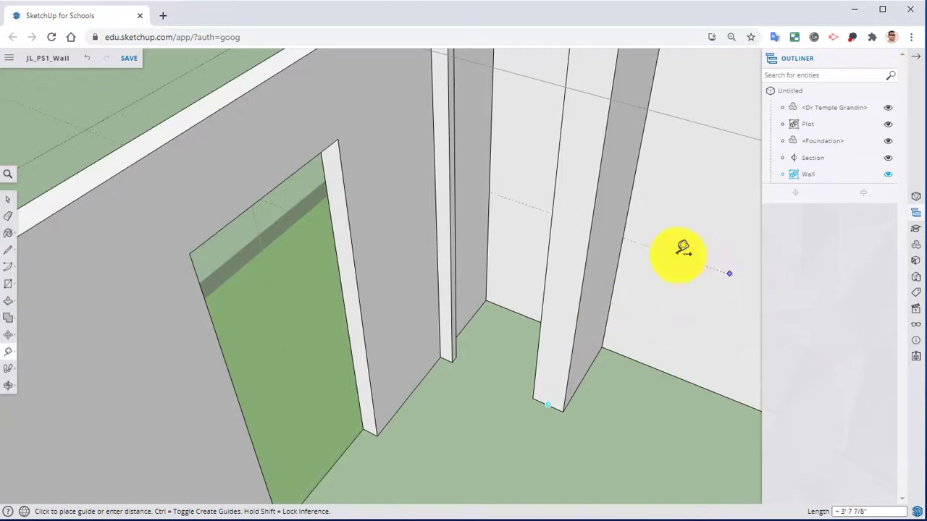
left_click(584, 235)
Draw a 2" line across the end face of the narrow wall stub where the guide crosses it.
middle_click_drag(648, 248, 494, 355)
key("l")
scroll(466, 172, "up", 3)
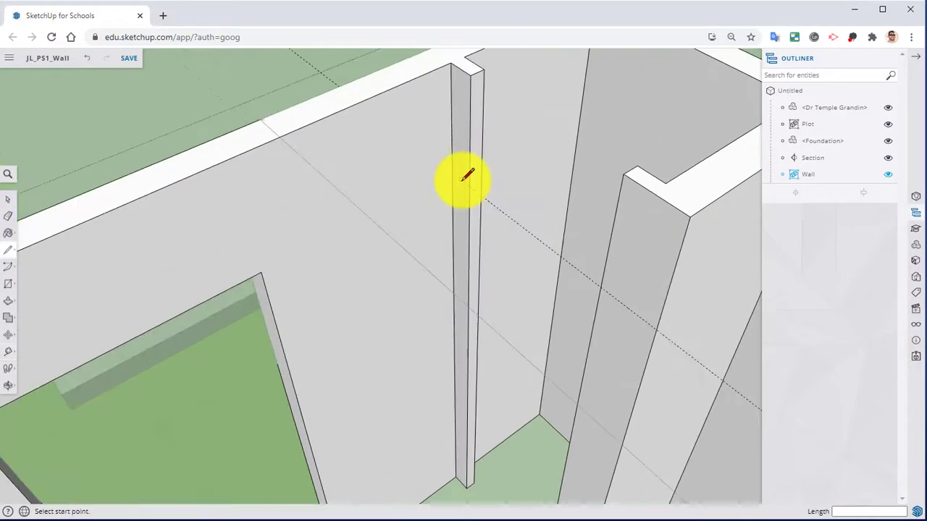
left_click(470, 179)
left_click(480, 183)
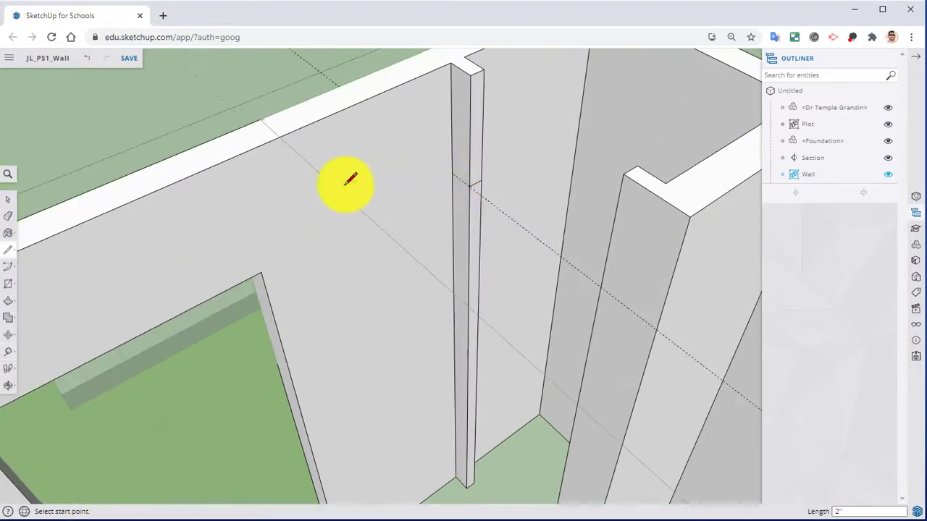
Push/Pull the stub's upper end face across to the opposite partition, forming a header above the closet doorway.
key("p")
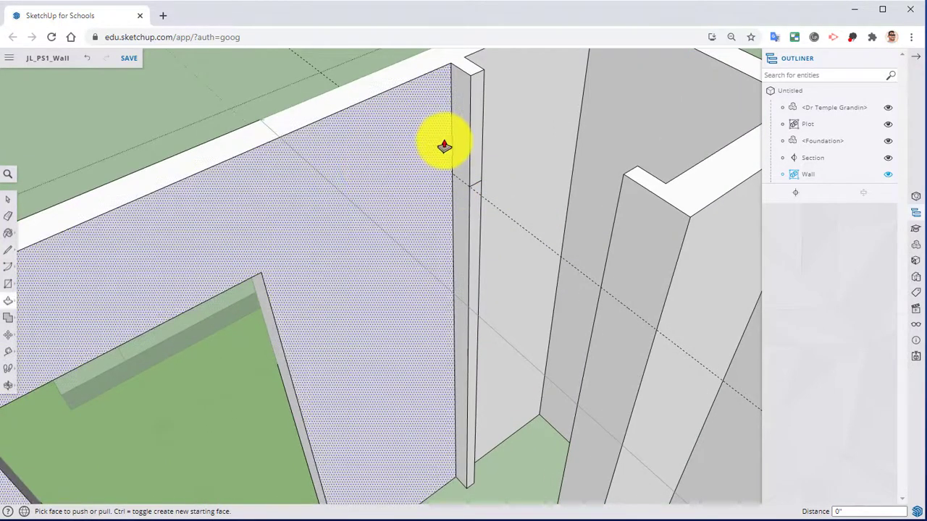
left_click(471, 149)
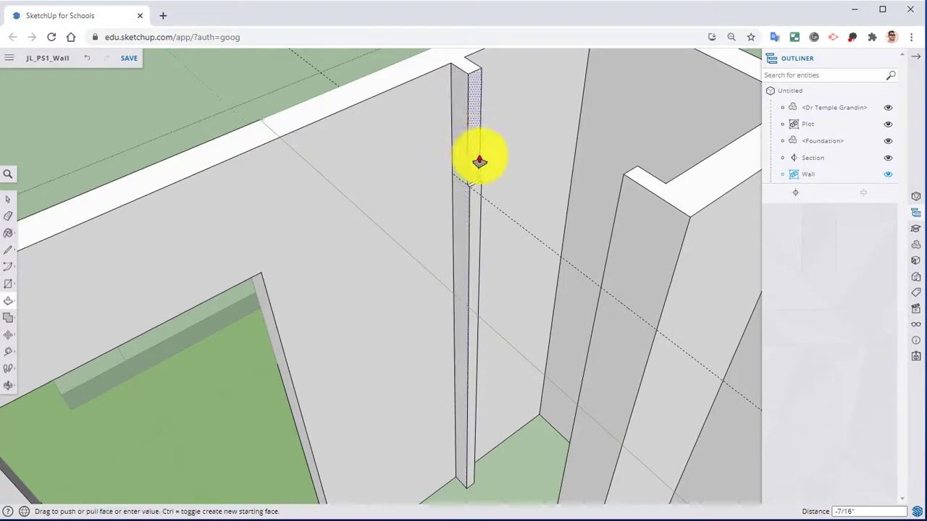
left_click(587, 384)
Erase the guide and the leftover seam edges where the header meets the partition, including the one along the wall top.
key("e")
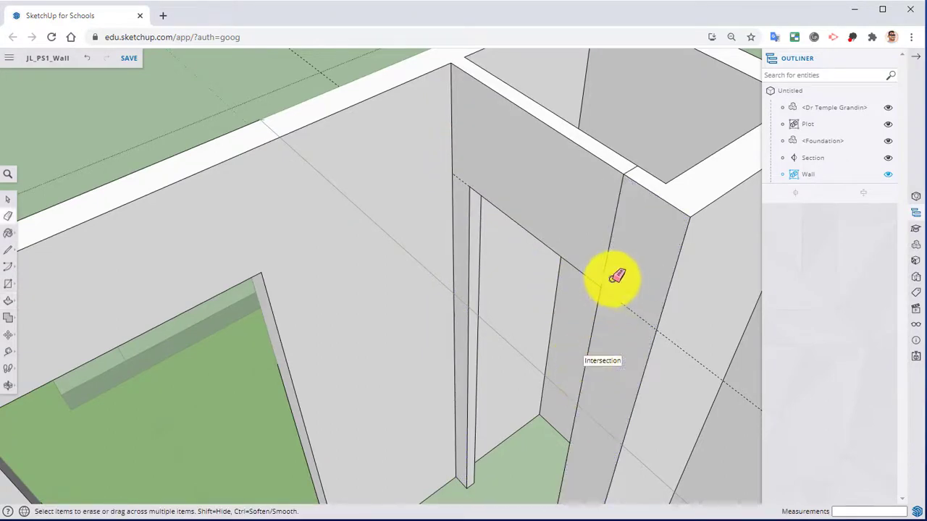
mouse_move(612, 275)
left_mouse_down()
mouse_move(604, 248)
mouse_move(641, 330)
left_mouse_up()
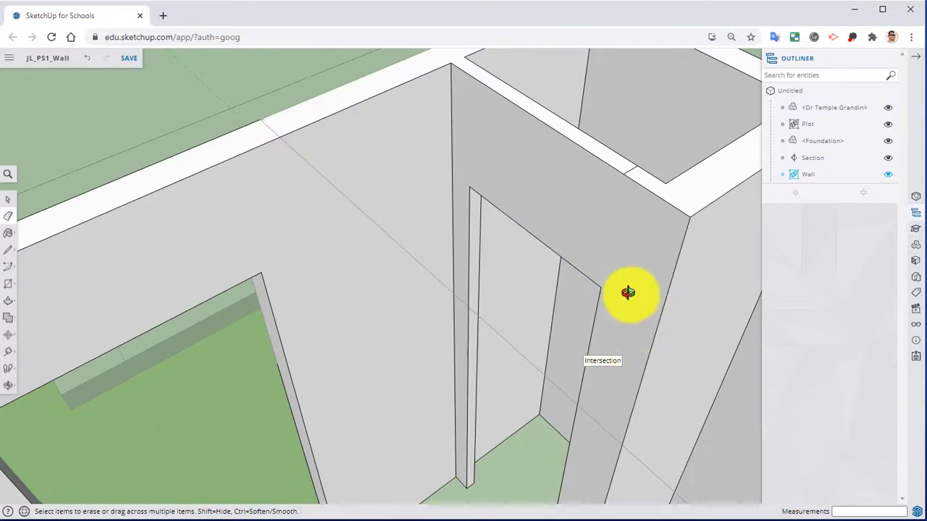
middle_click_drag(631, 296, 600, 196)
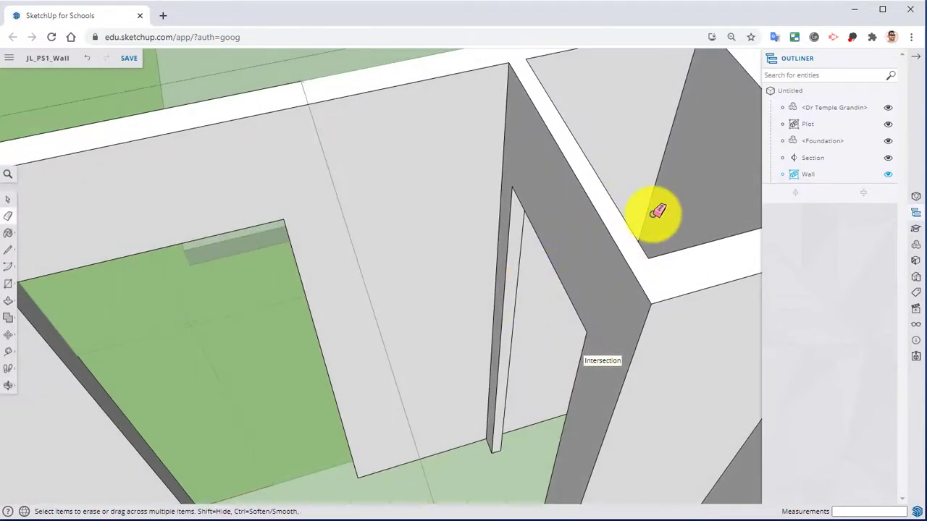
middle_click_drag(654, 215, 372, 249)
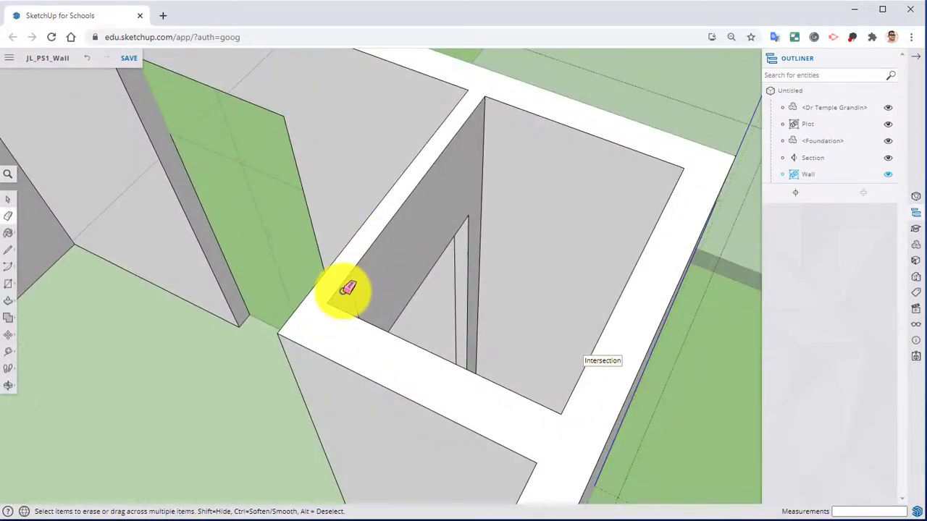
mouse_move(441, 238)
middle_mouse_down()
mouse_move(672, 193)
mouse_move(688, 244)
mouse_move(327, 248)
middle_mouse_up()
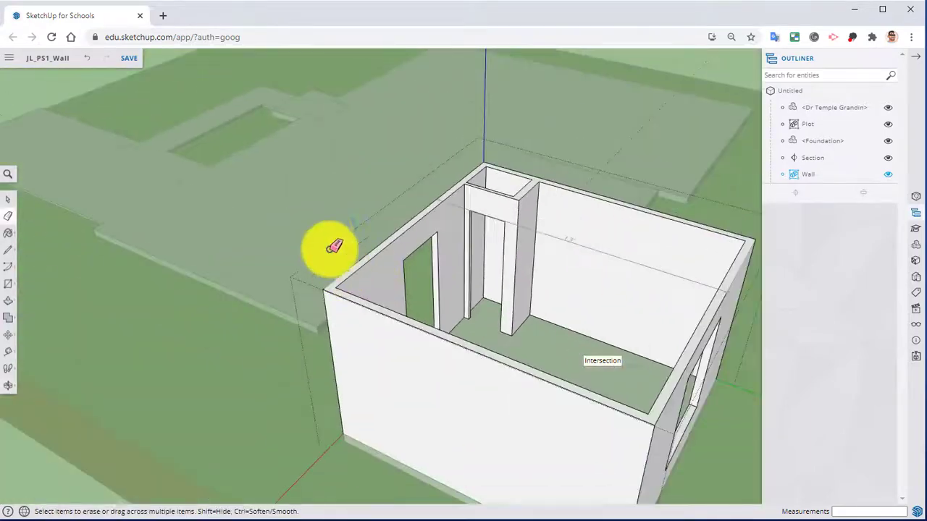
Close the Wall group and save the model with the dimensioned shed in view.
right_click(340, 194)
mouse_move(378, 230)
middle_mouse_down()
mouse_move(331, 263)
mouse_move(676, 292)
mouse_move(586, 325)
mouse_move(654, 231)
mouse_move(617, 210)
mouse_move(612, 283)
mouse_move(596, 258)
mouse_move(582, 282)
mouse_move(592, 294)
mouse_move(575, 312)
mouse_move(593, 268)
mouse_move(596, 299)
mouse_move(603, 296)
middle_mouse_up()
scroll(582, 282, "down", 2)
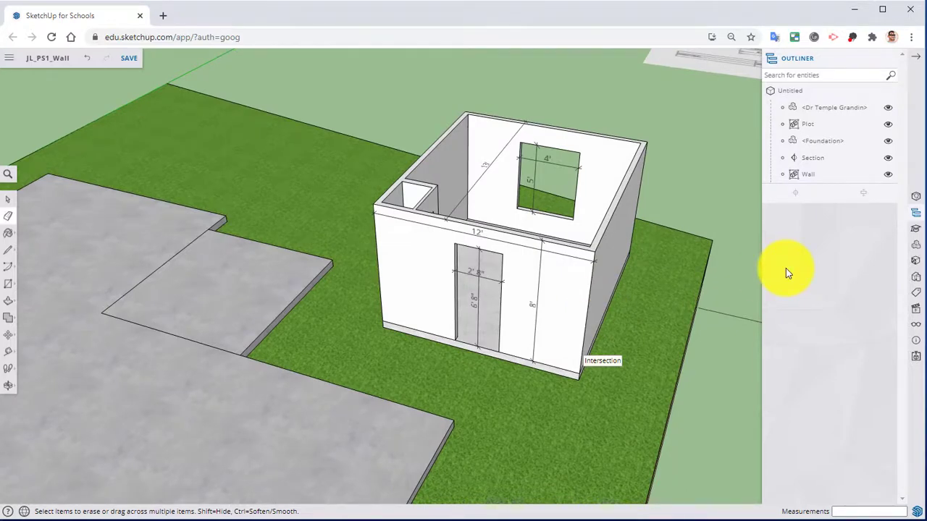
left_click(13, 59)
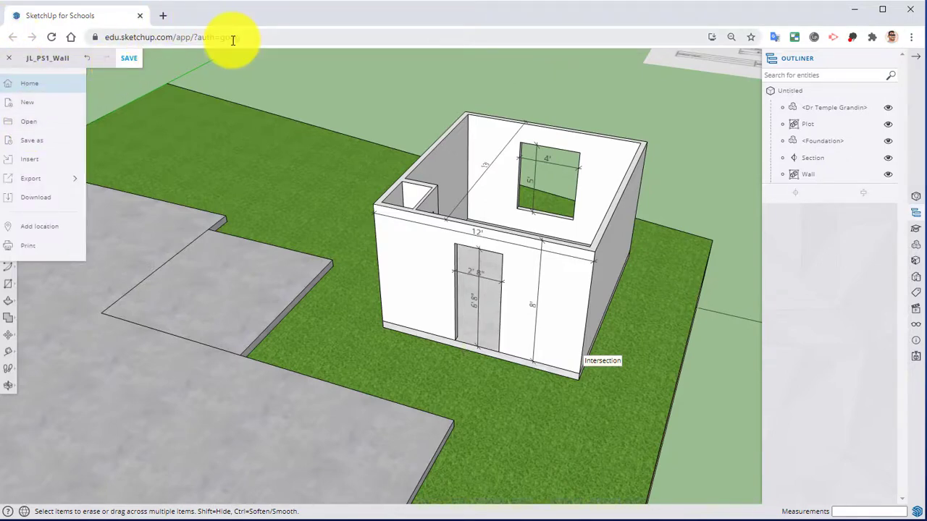
key("ctrl+s")
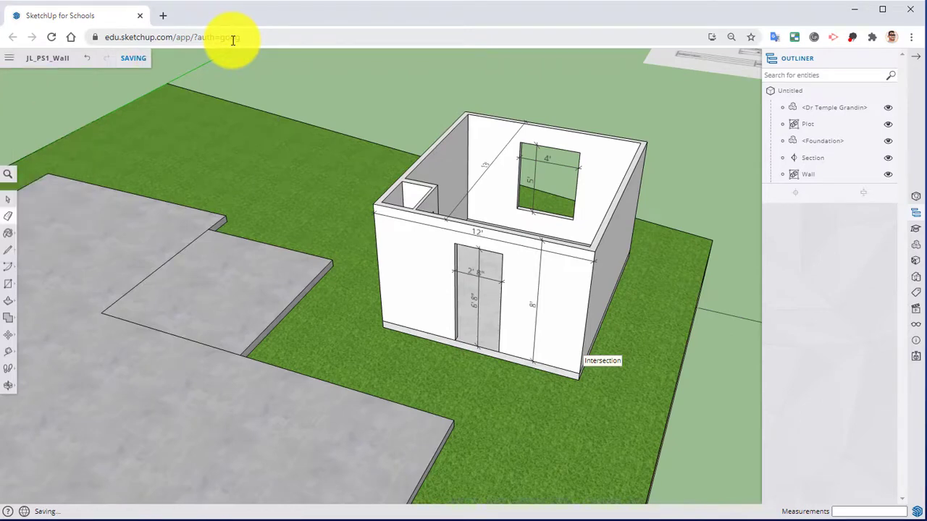